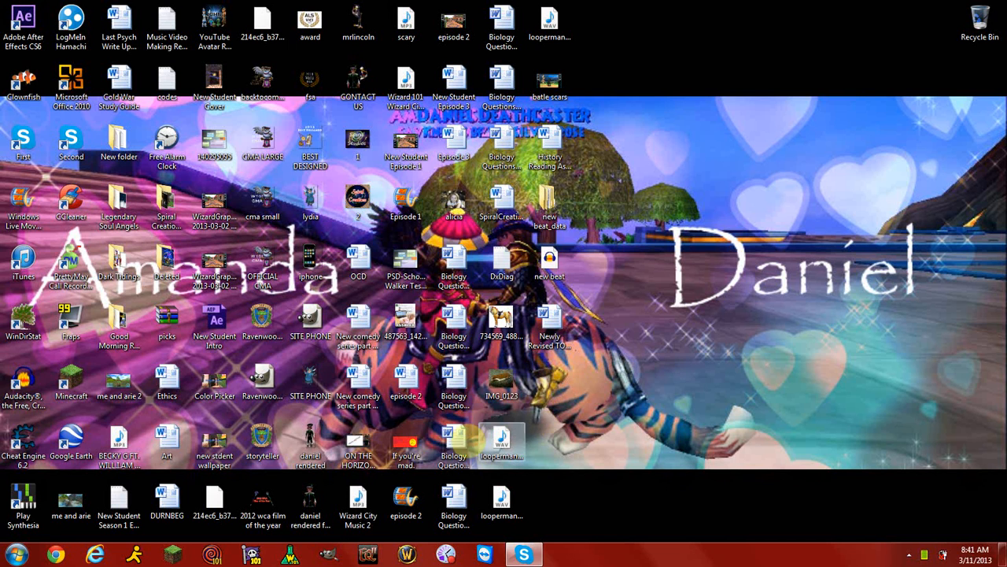
Step: Launch Audacity and dismiss its welcome window
click(15, 555)
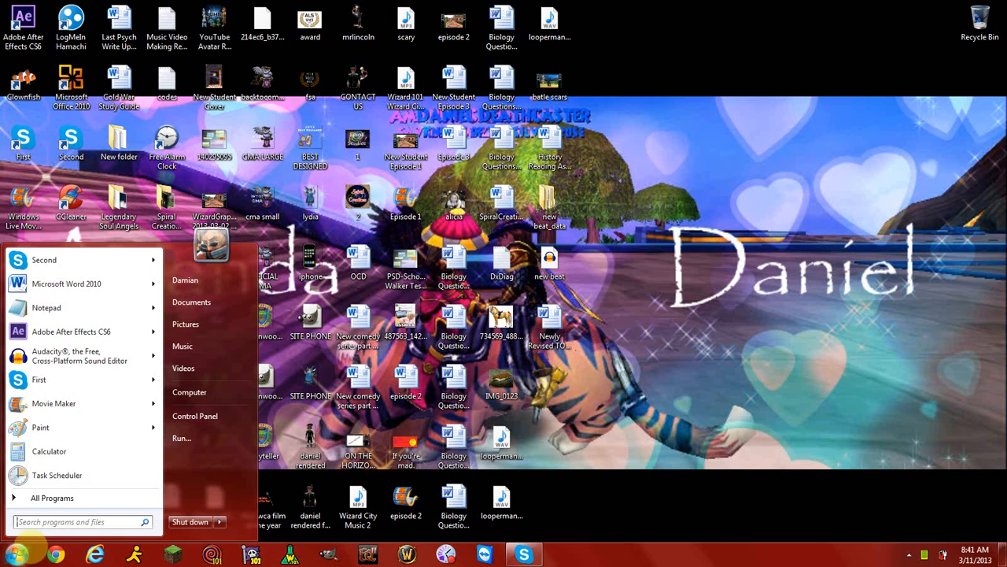
click(82, 362)
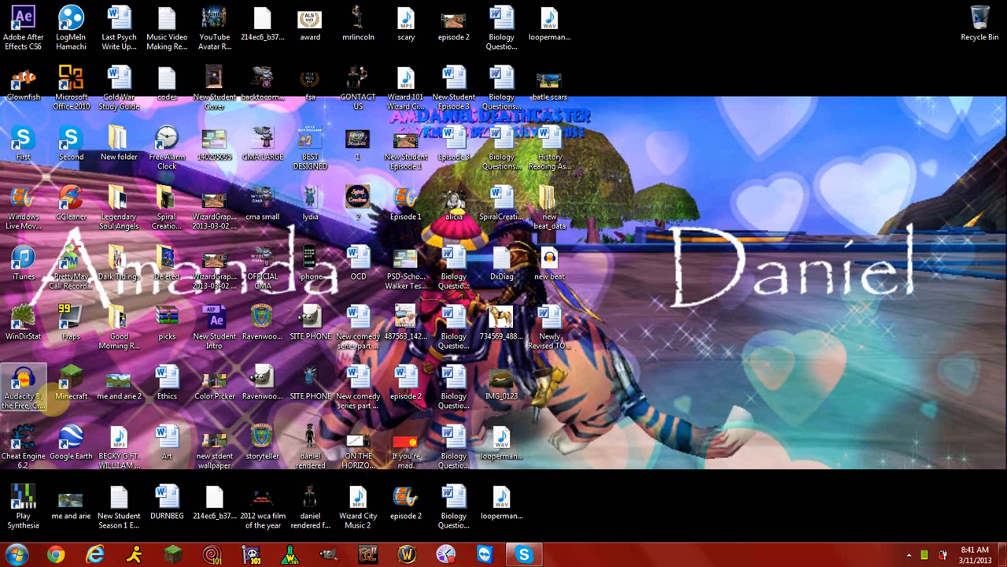
double_click(46, 397)
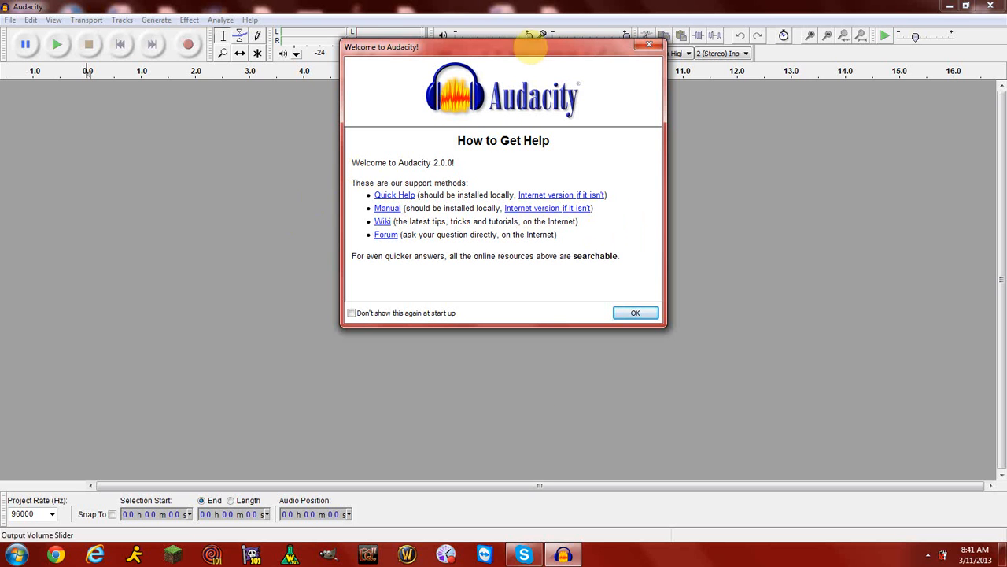
drag(527, 41, 438, 118)
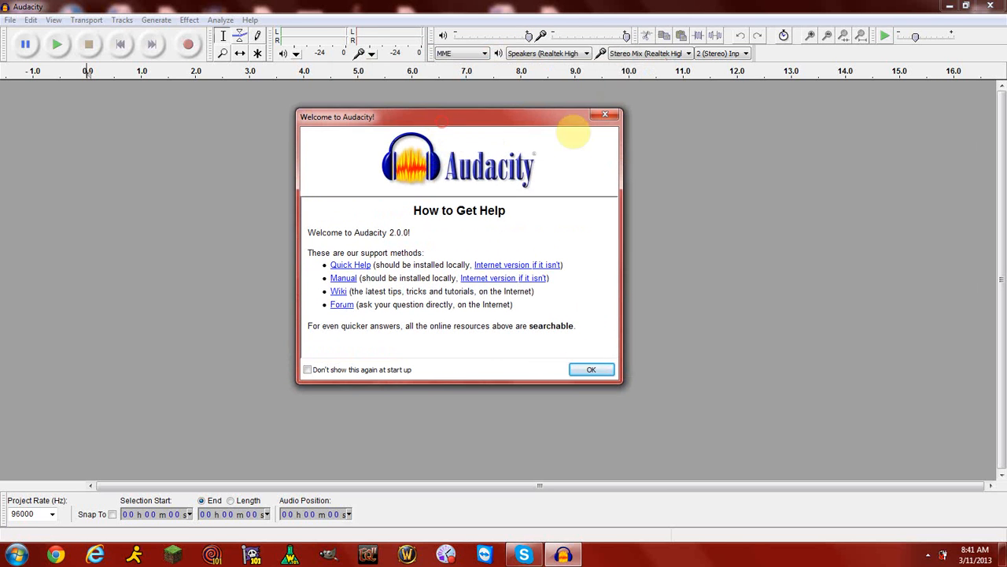
click(591, 370)
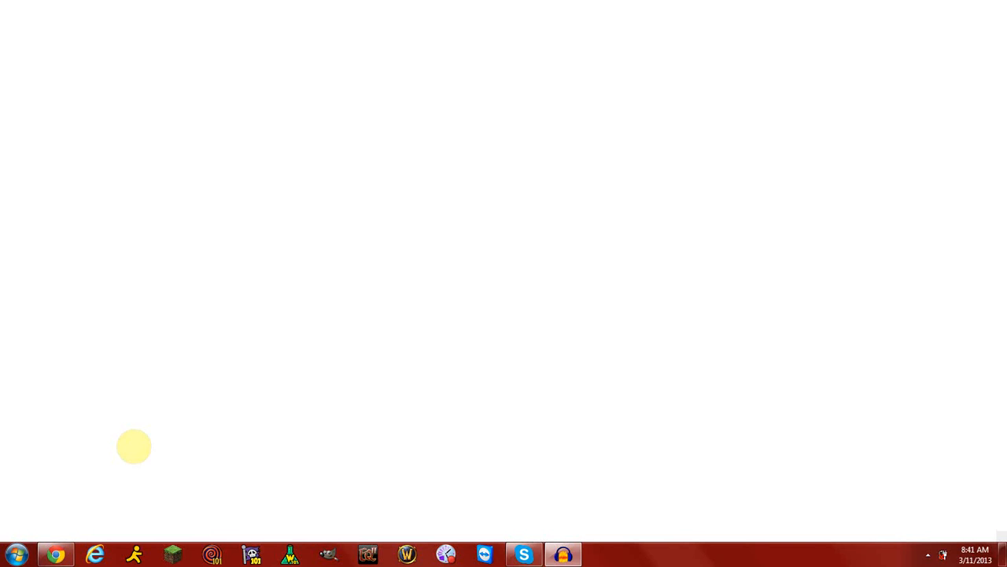
Step: Search the web for Audacity in Chrome and open the Audacity: Free Audio Editor and Recorder site
text(audaicty)
key(Return)
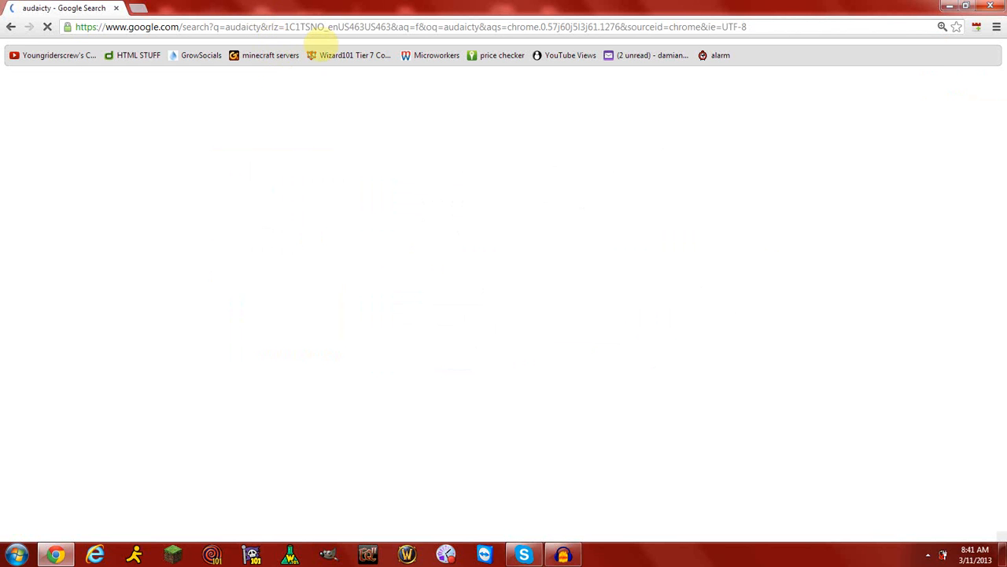
click(293, 228)
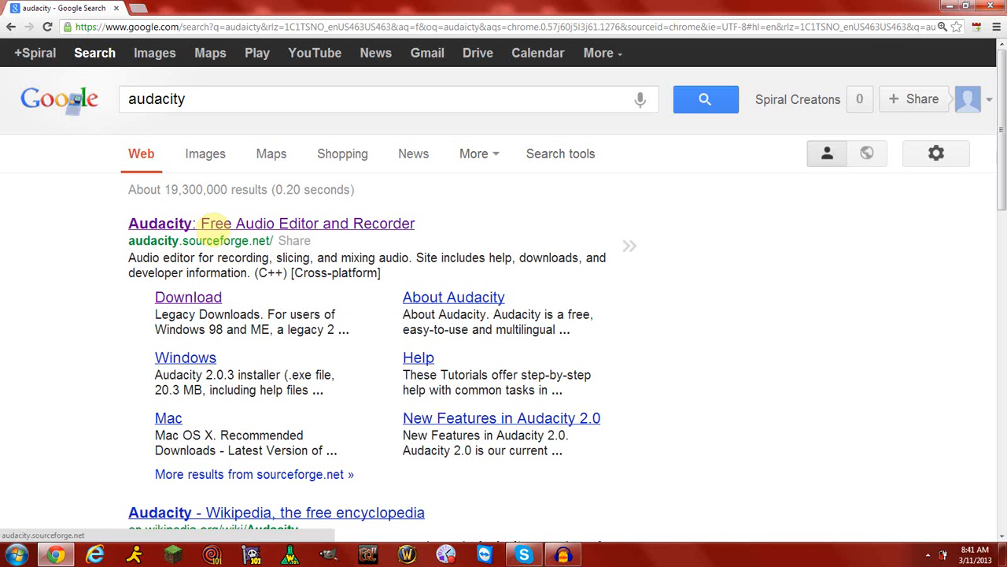
click(329, 223)
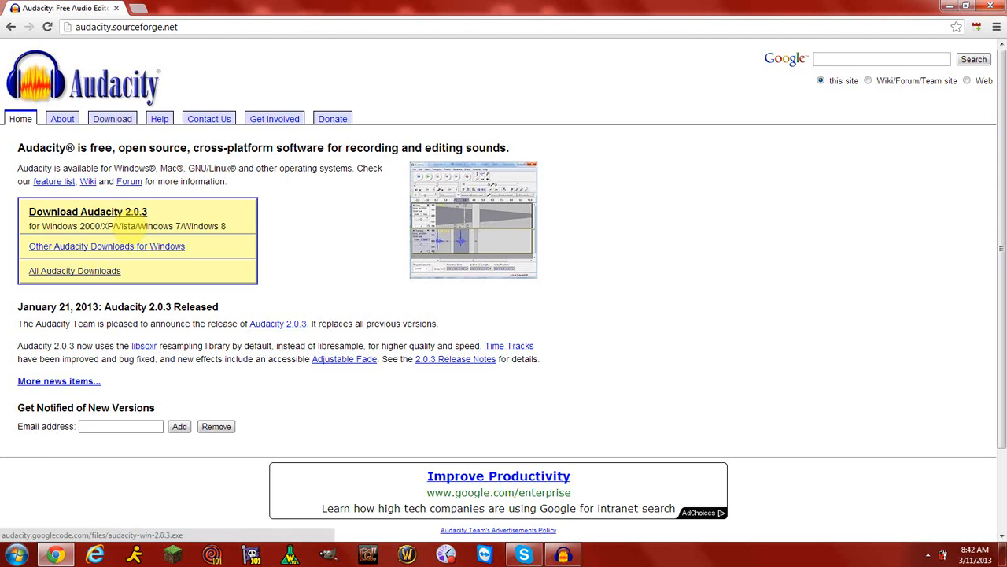
Step: Open the site's Download page and review the Audacity 2.0.3 versions offered for each operating system
scroll(126, 218, down, 2)
scroll(130, 214, up, 2)
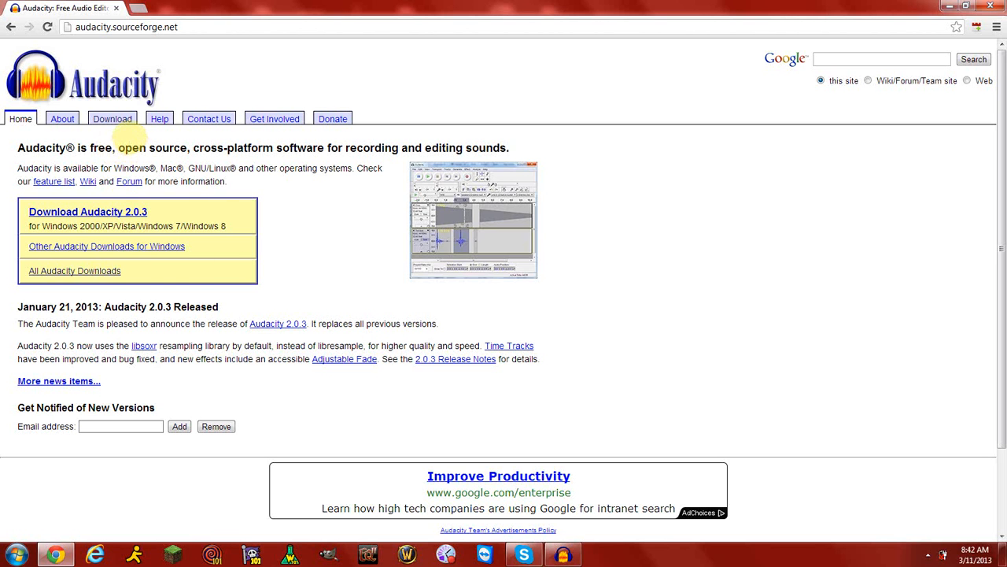
click(112, 119)
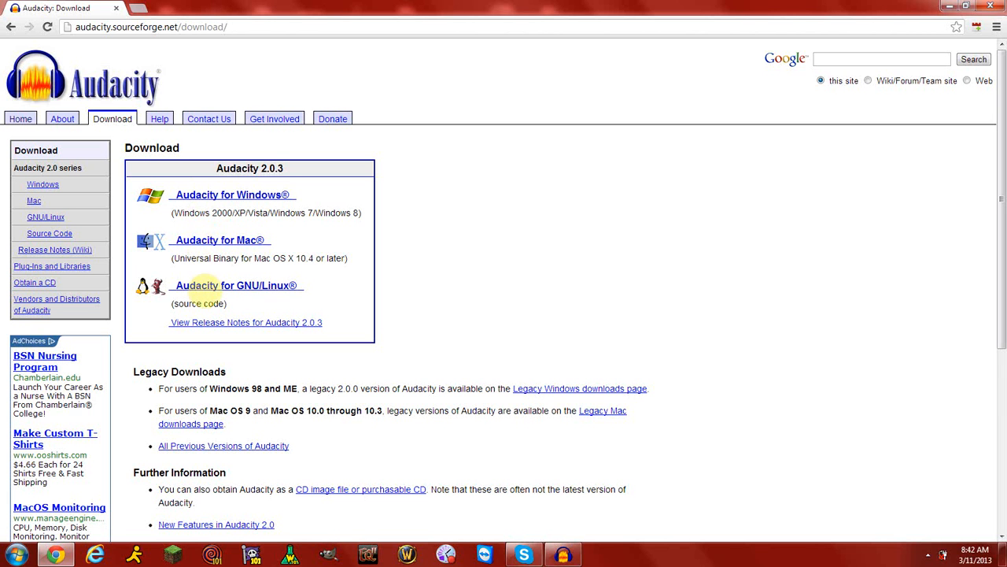
scroll(271, 225, down, 5)
scroll(264, 222, up, 5)
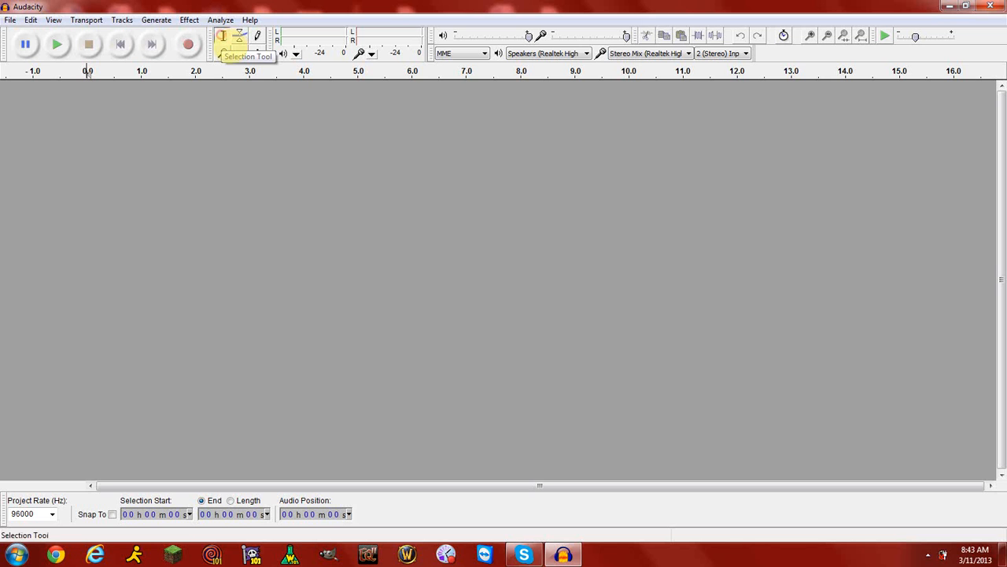
Step: Try out Audacity's volume controls, lowering the output volume and returning it to maximum, with the input volume at maximum
click(223, 54)
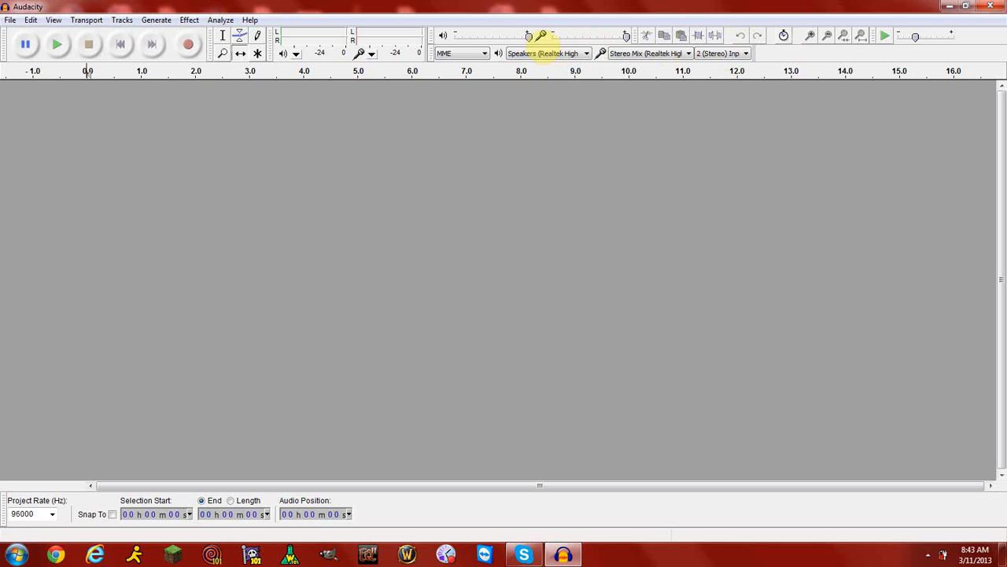
drag(529, 36, 459, 37)
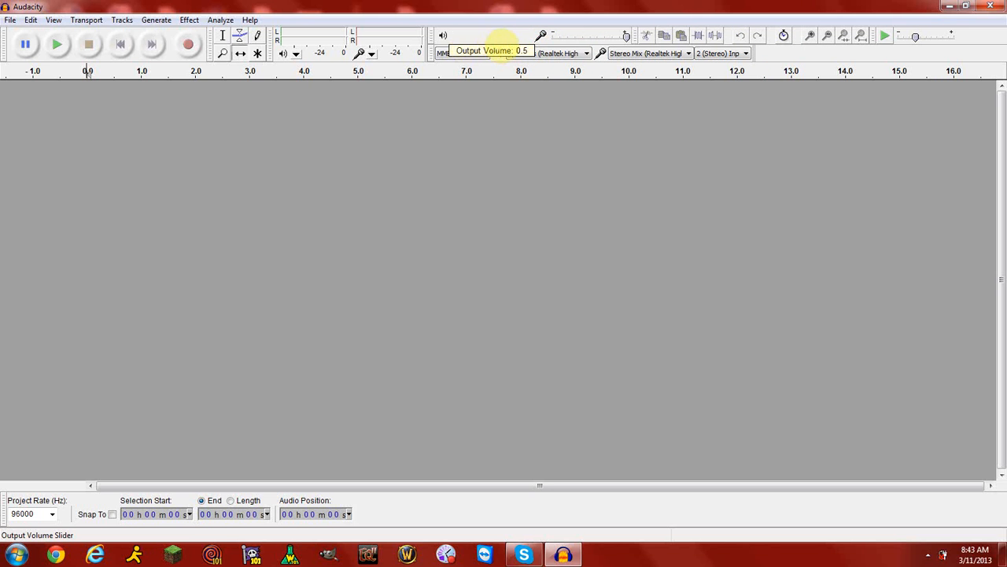
click(530, 36)
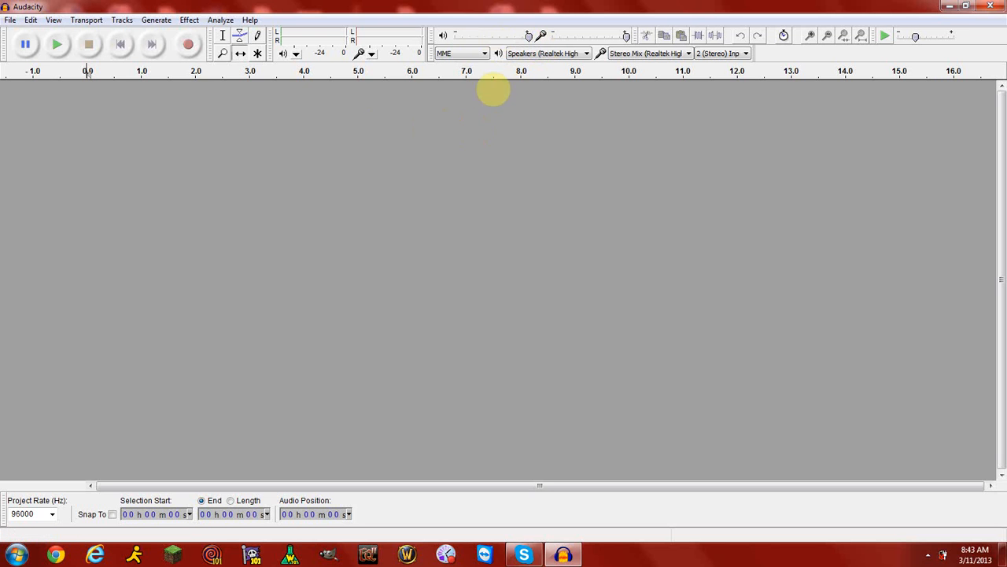
mouse_move(529, 36)
mouse_down()
mouse_move(520, 36)
mouse_move(545, 35)
mouse_up()
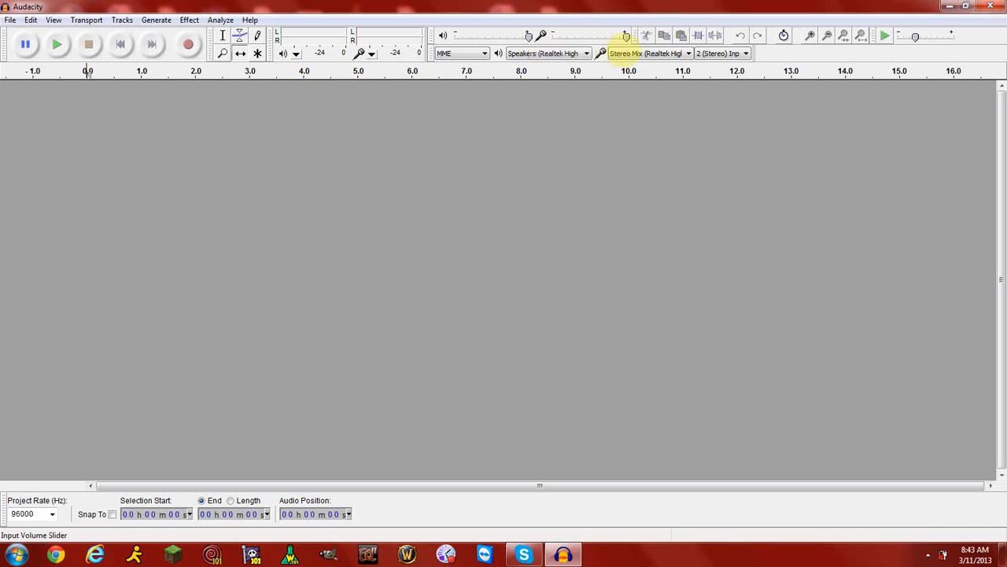
mouse_move(627, 37)
mouse_down()
mouse_move(574, 45)
mouse_move(664, 41)
mouse_move(610, 47)
mouse_move(661, 41)
mouse_move(630, 43)
mouse_up()
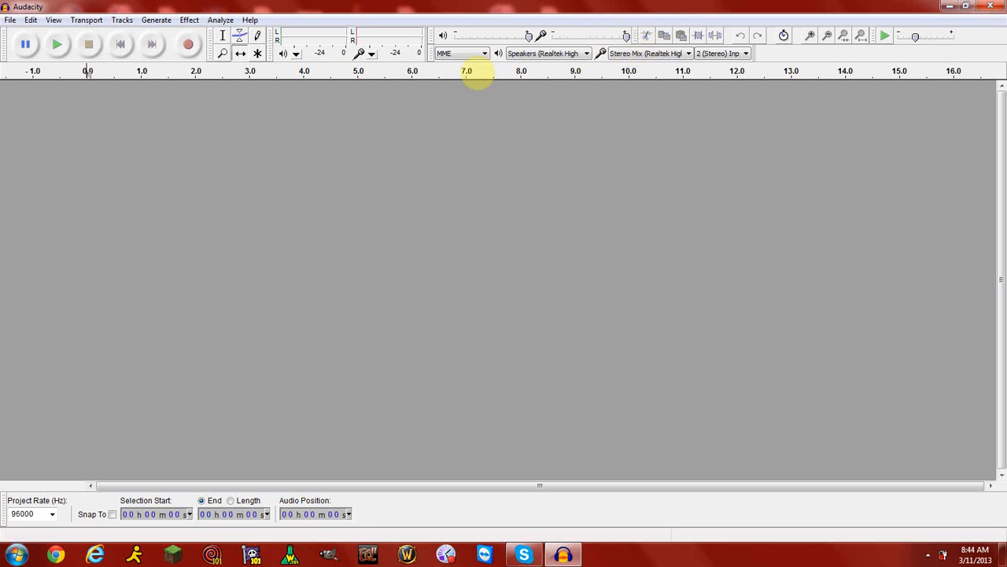
Step: Choose MME as the audio host and the Realtek High Definition speakers as the playback device
click(468, 53)
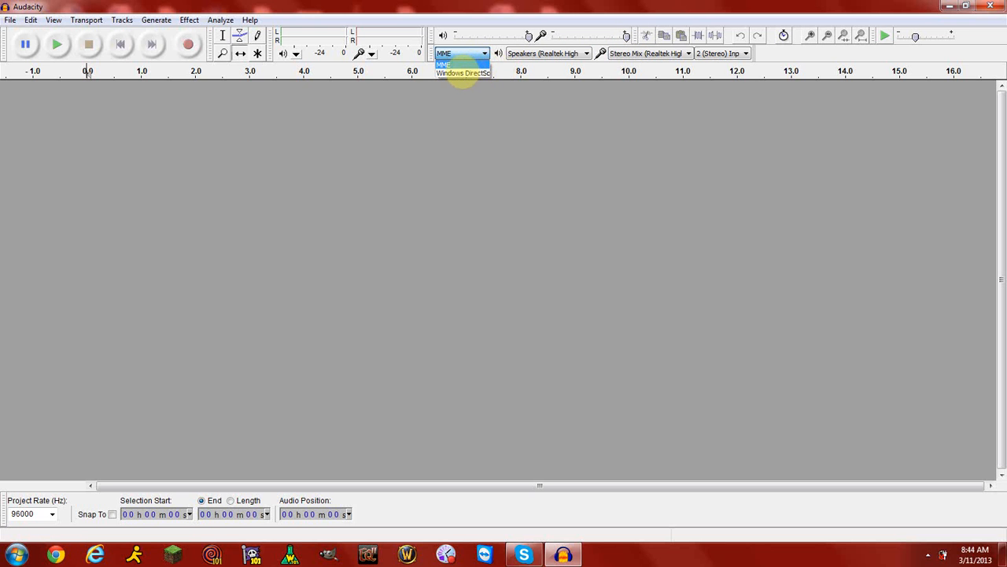
click(463, 76)
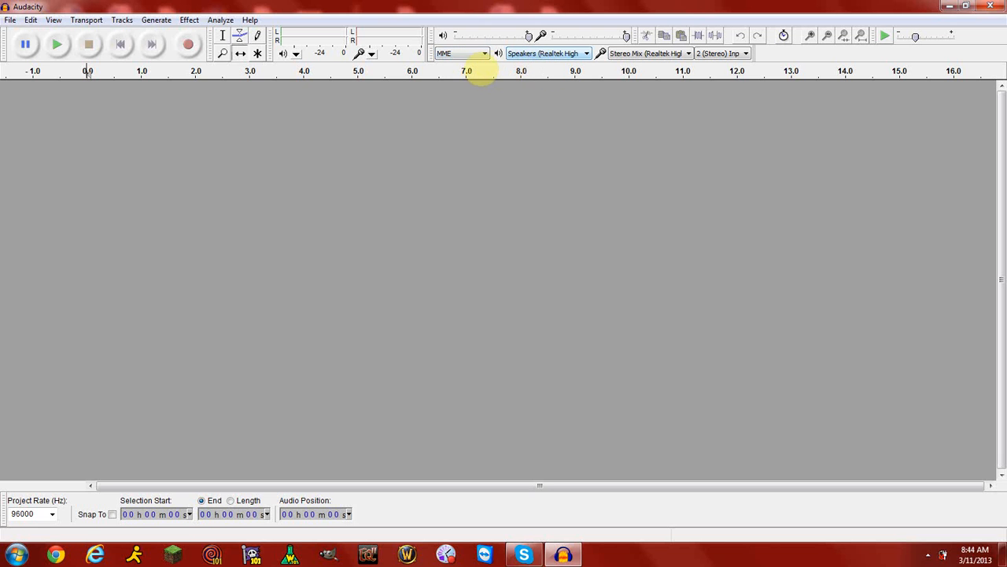
click(556, 54)
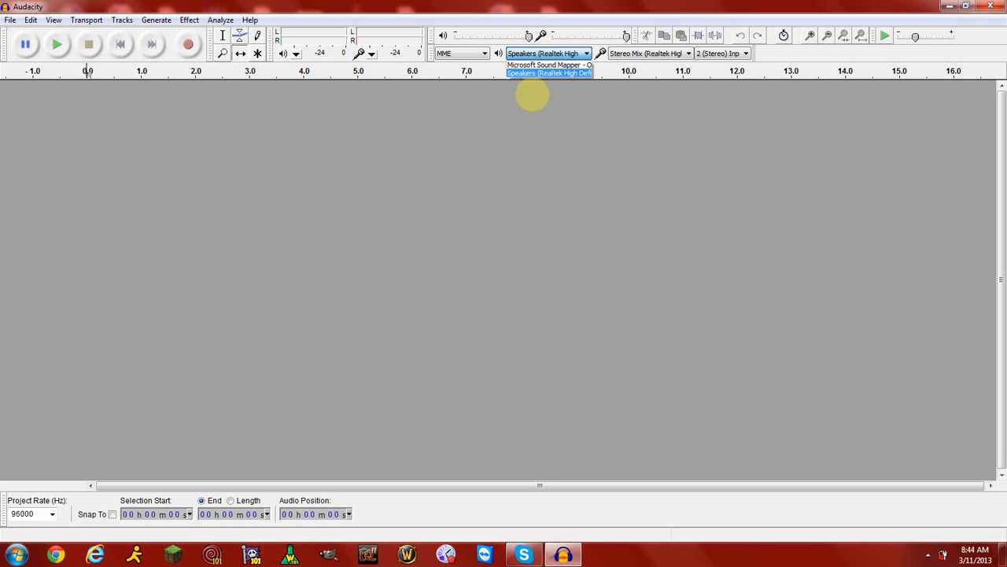
click(524, 74)
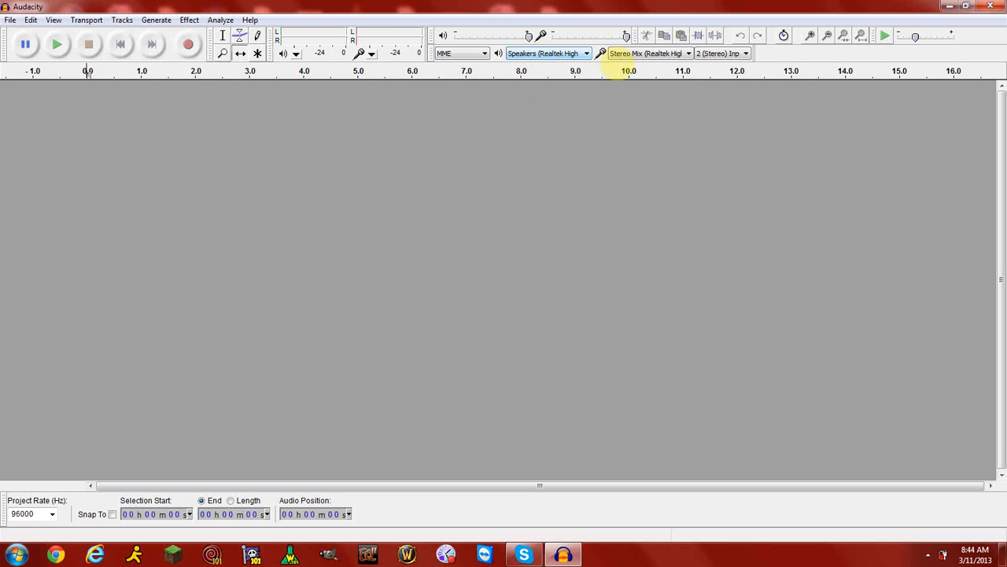
Step: Look through the available recording devices: Microsoft Sound Mapper, Microphone and Stereo Mix
click(619, 52)
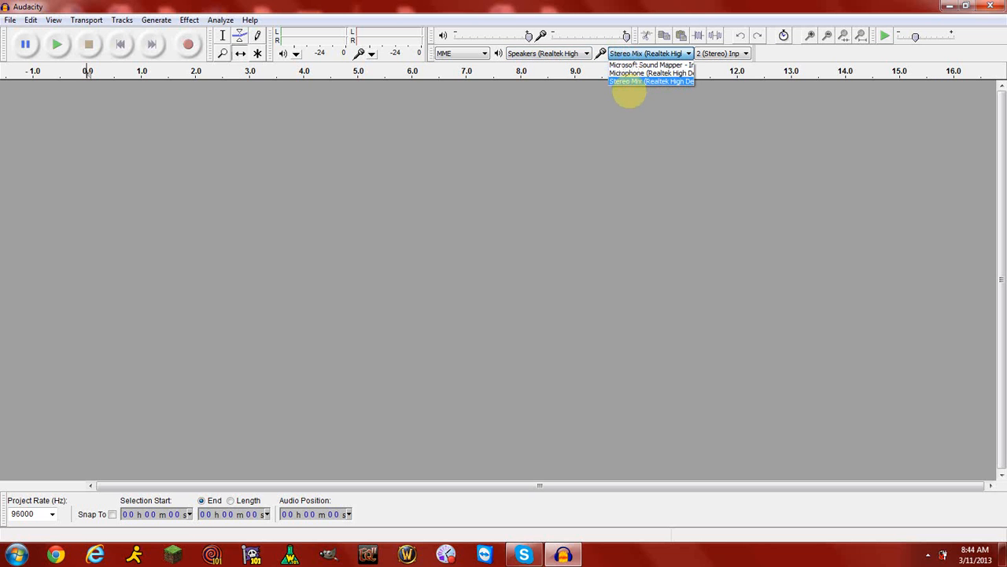
key(Up)
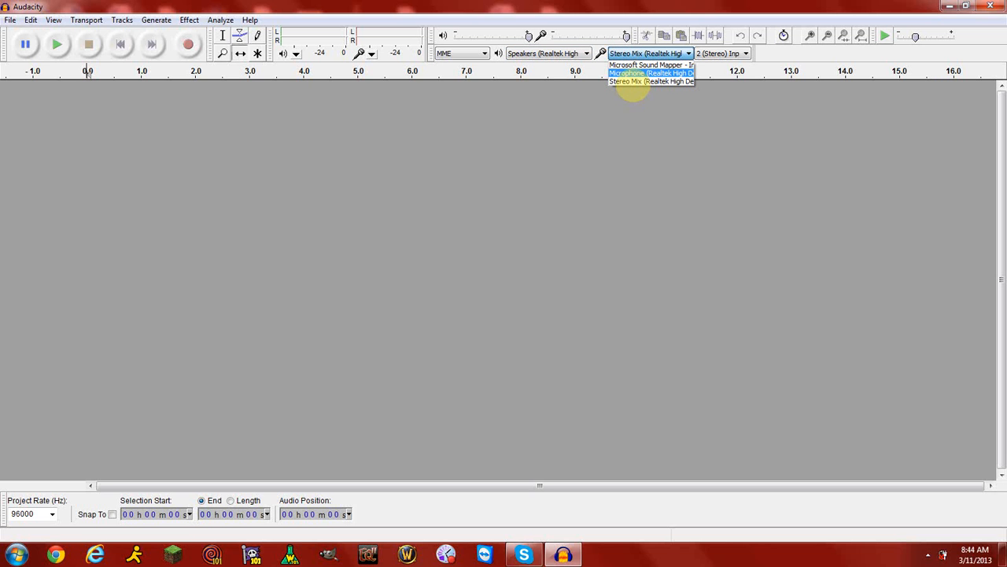
key(Up)
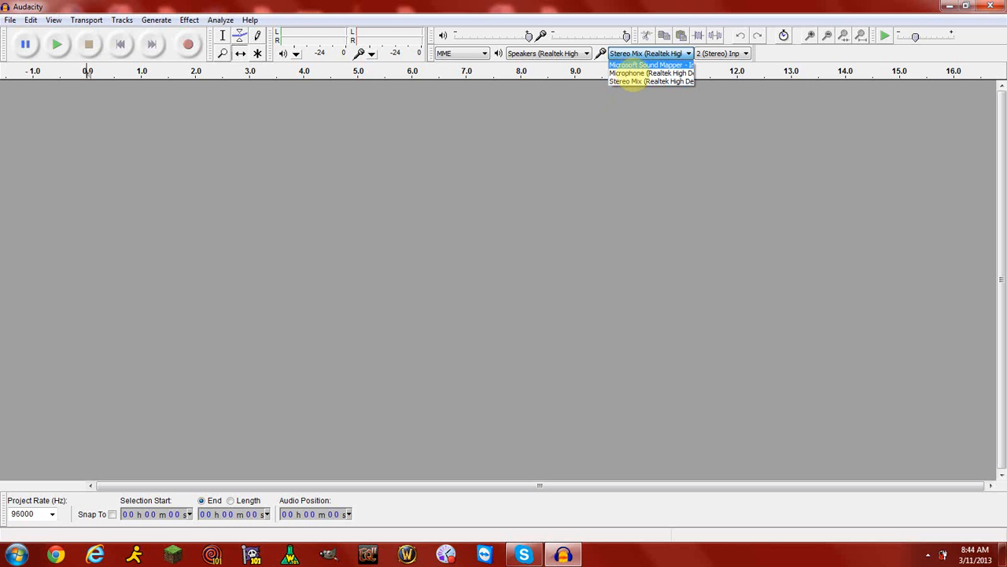
key(Down)
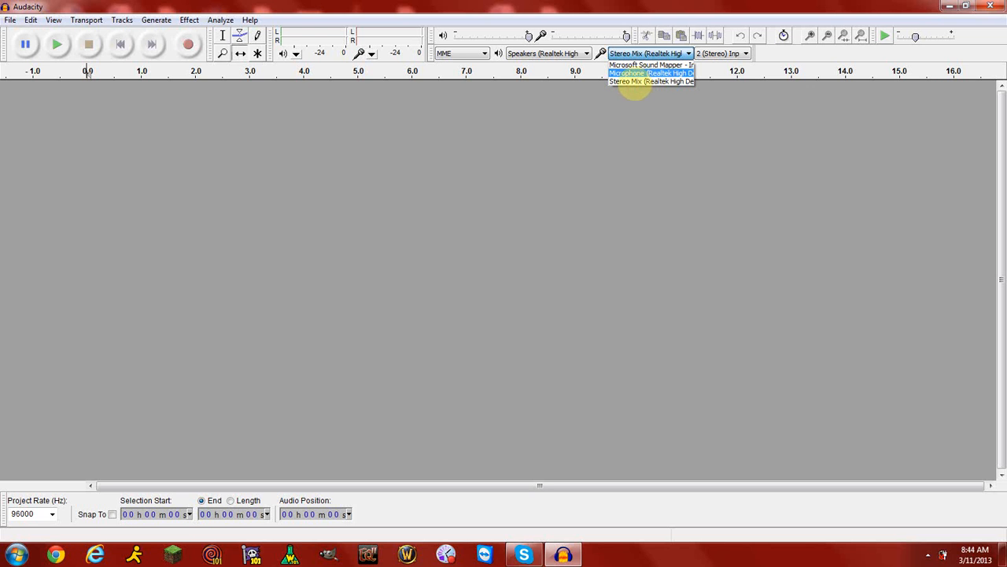
key(Down)
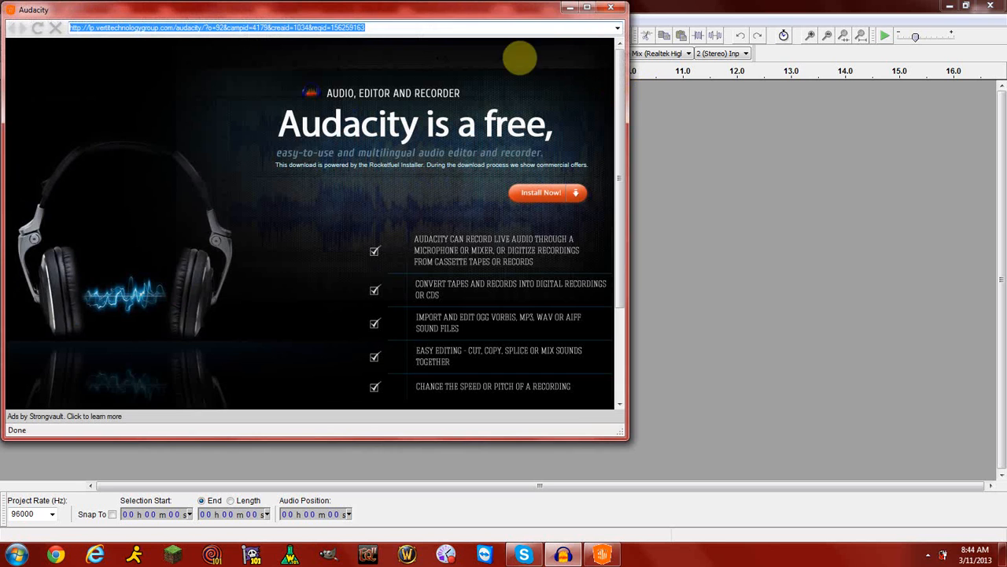
Step: Close the pop-up advertisement window covering the Audacity project
drag(392, 14, 539, 45)
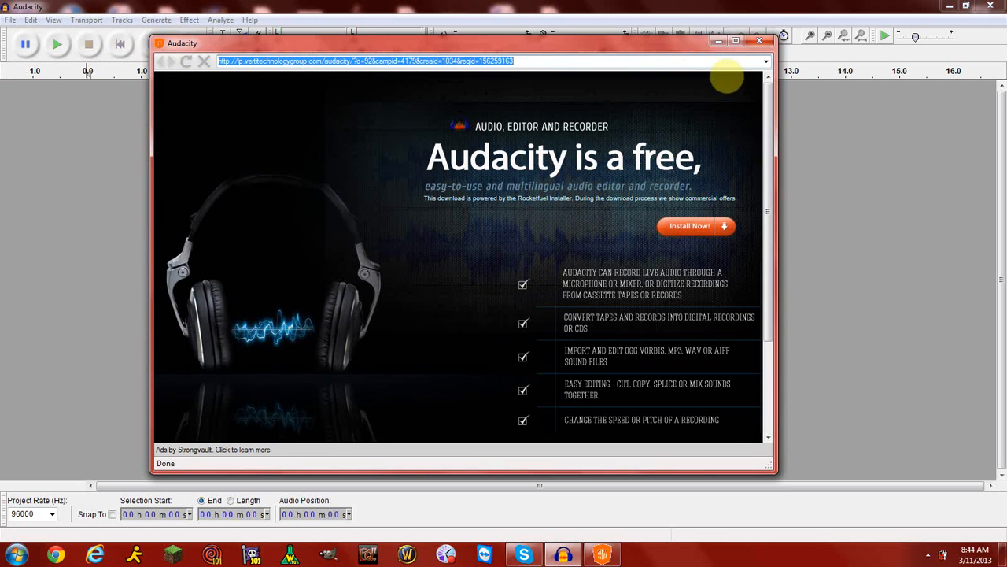
click(759, 41)
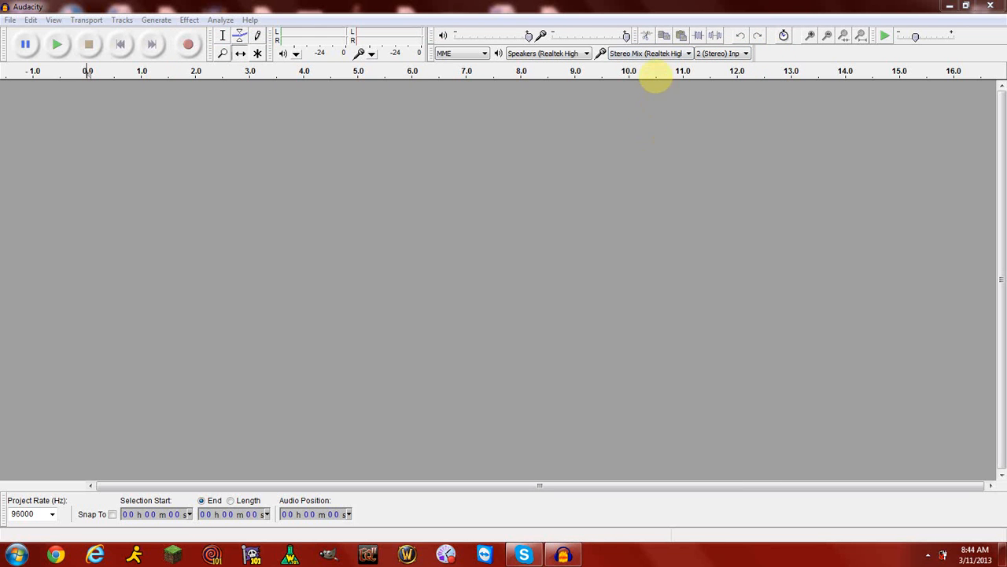
Step: Set the recording device to the Realtek High Definition microphone
click(641, 53)
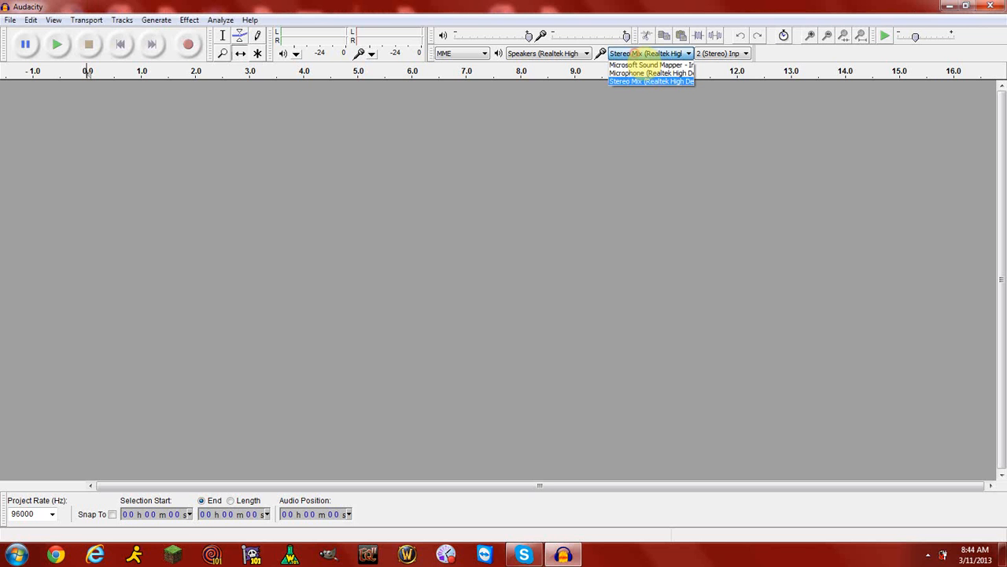
click(641, 81)
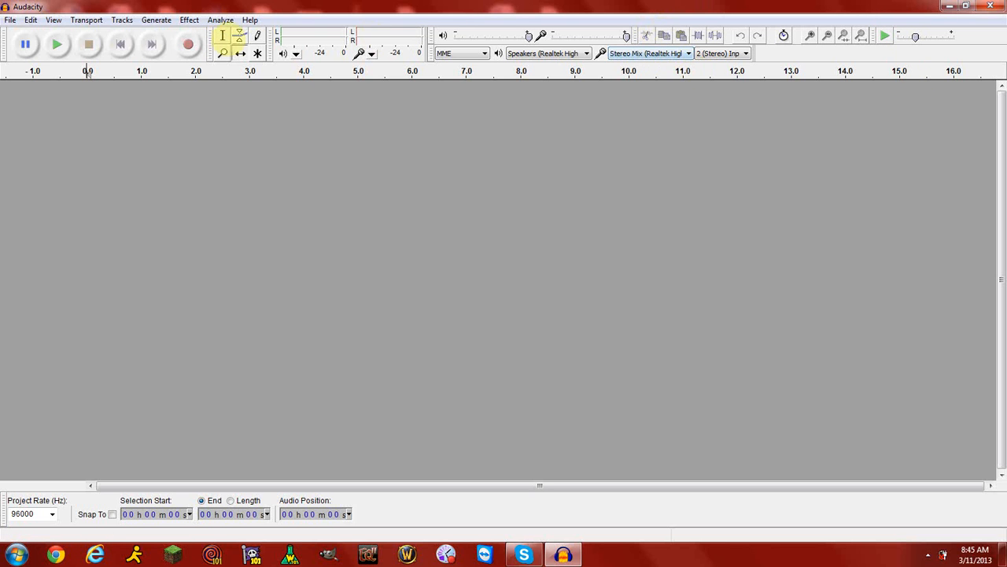
click(637, 53)
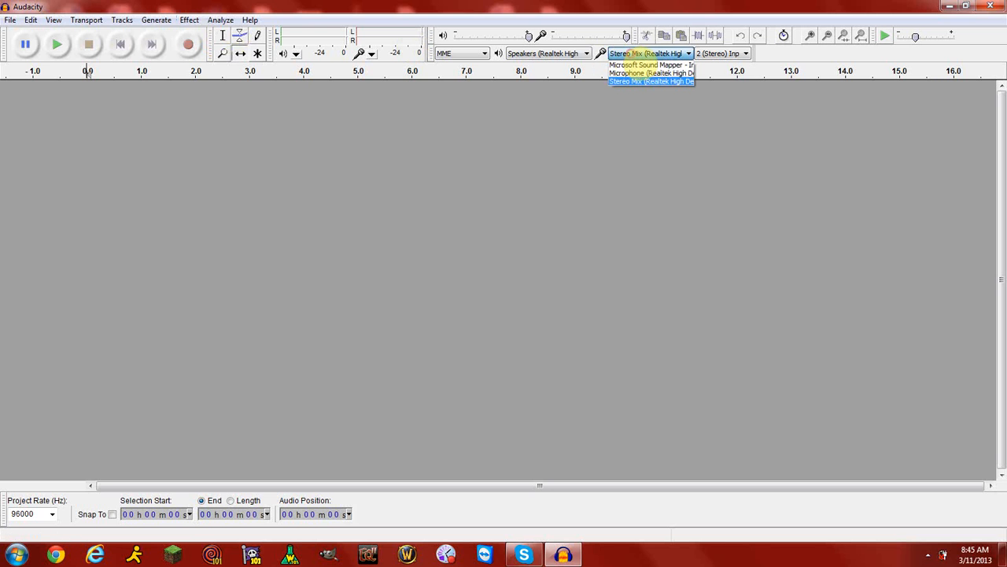
click(638, 73)
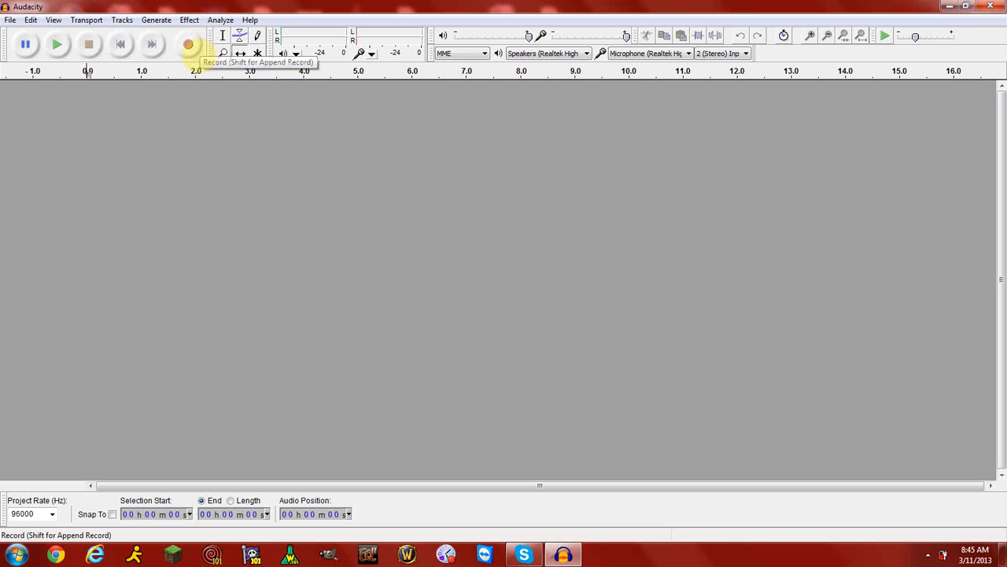
Step: Record about 12 seconds of microphone audio on a new stereo track and briefly play it back
click(189, 45)
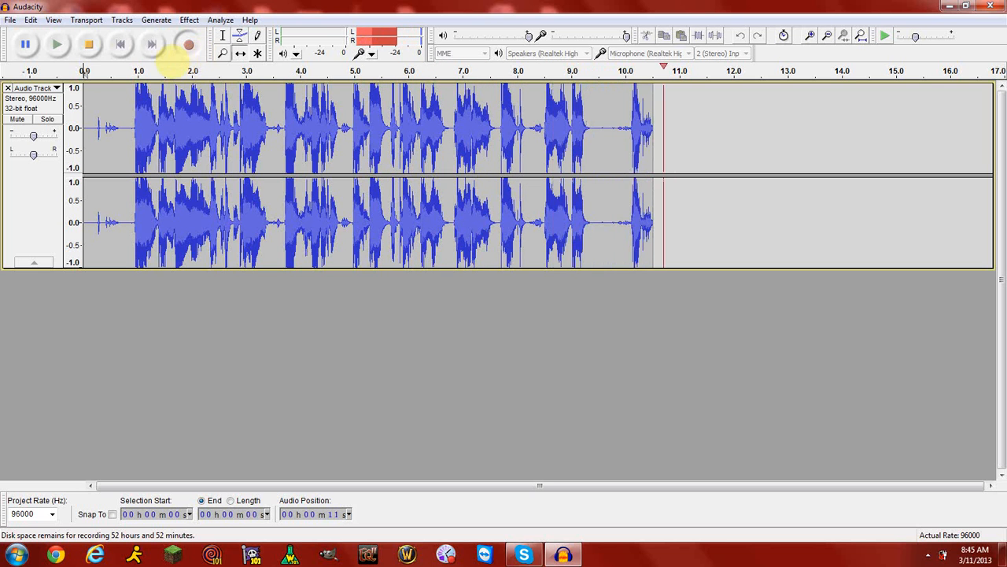
click(89, 46)
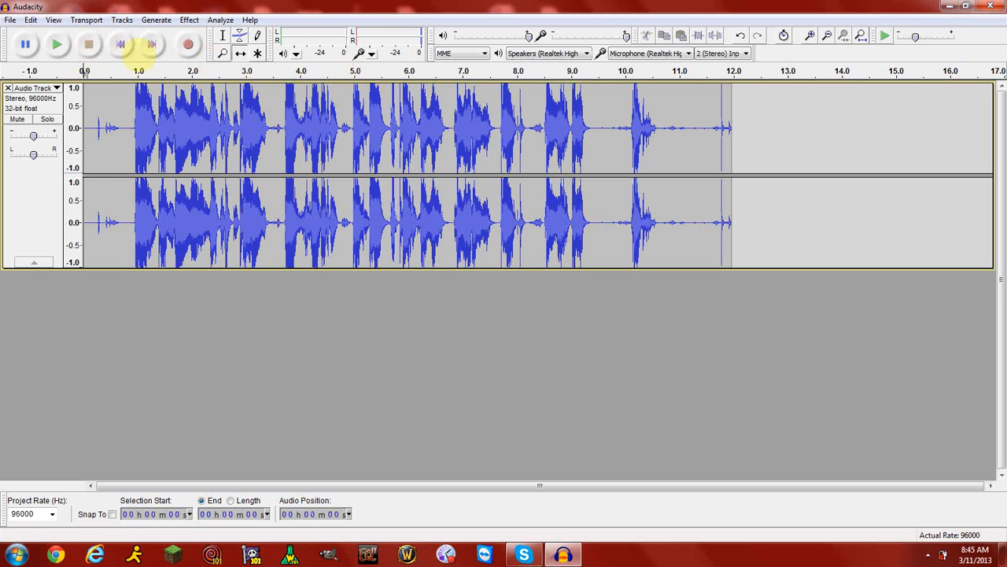
click(57, 45)
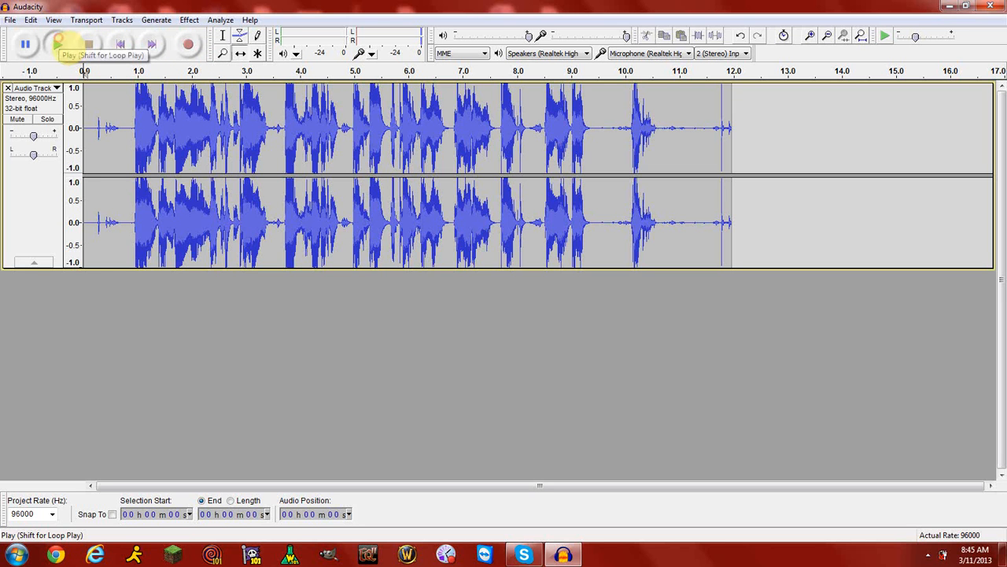
click(89, 45)
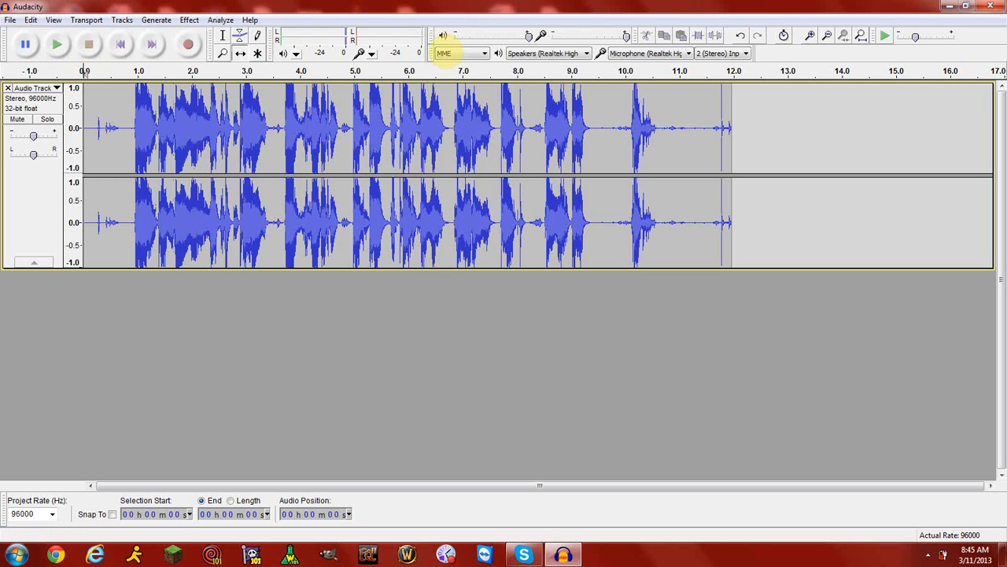
Step: Play back the recording from the start and stop it after about ten seconds
click(58, 44)
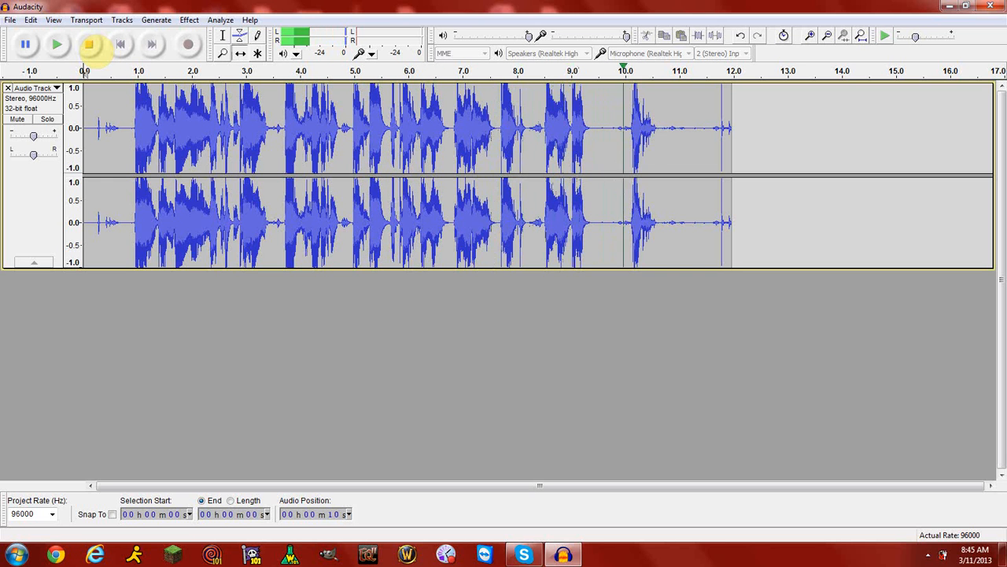
click(89, 45)
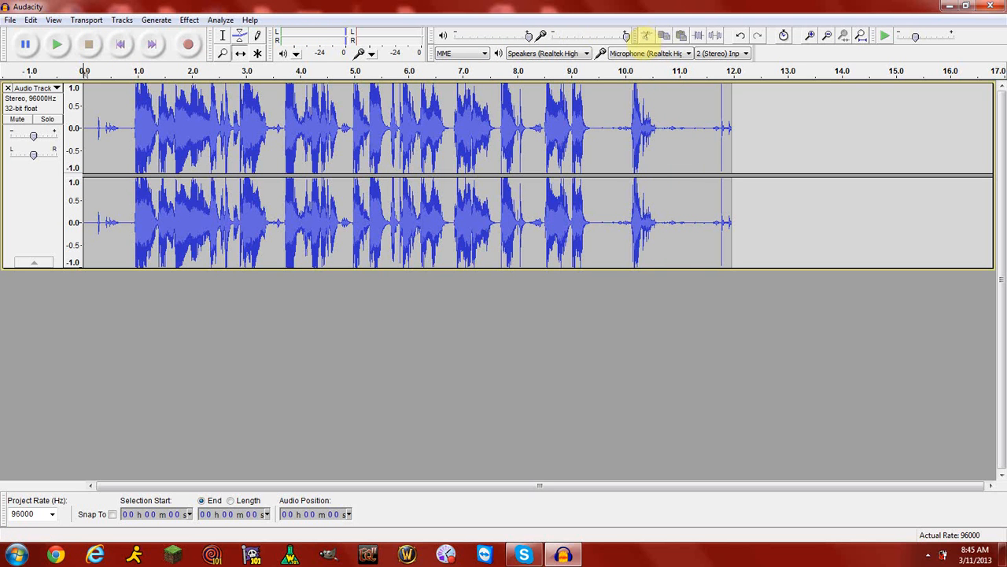
drag(627, 35, 674, 37)
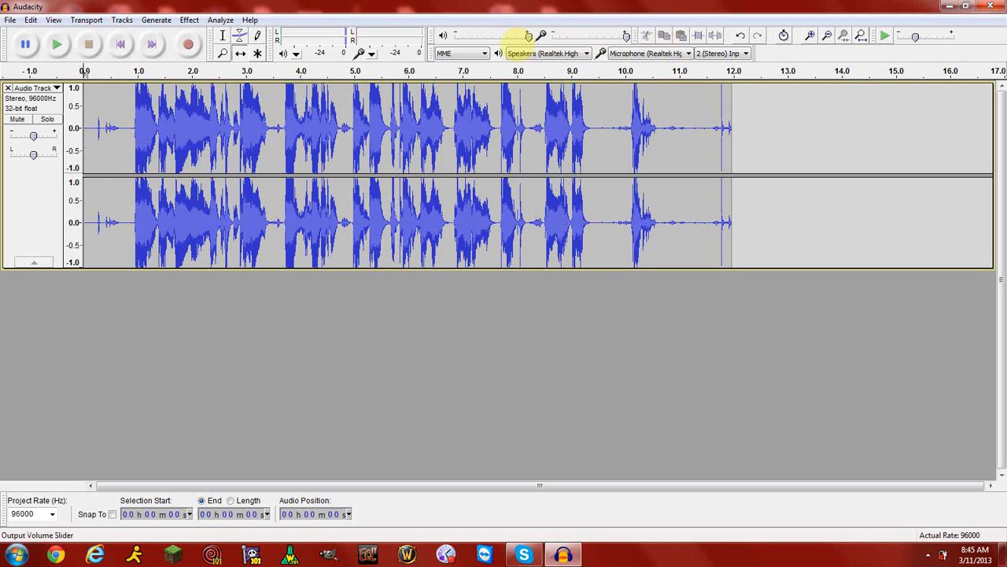
Step: Play the recording briefly with the output volume lowered to 0.5, and restore the output volume to maximum
drag(529, 36, 488, 37)
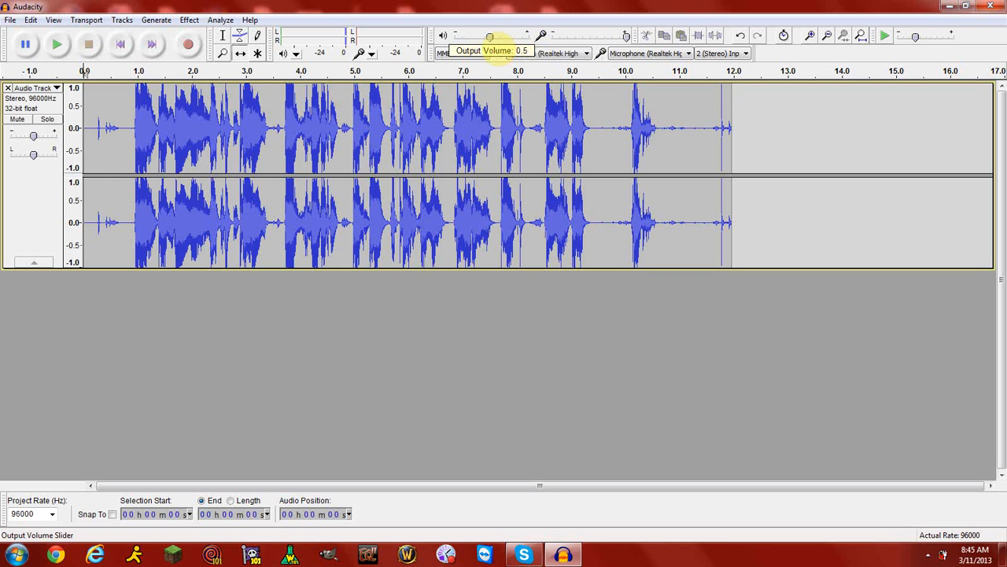
click(66, 46)
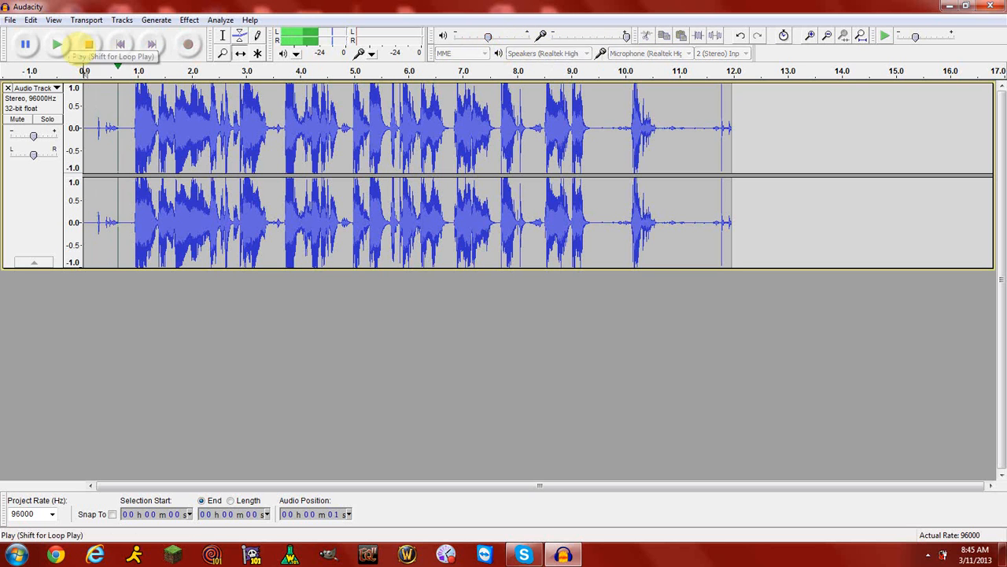
click(88, 45)
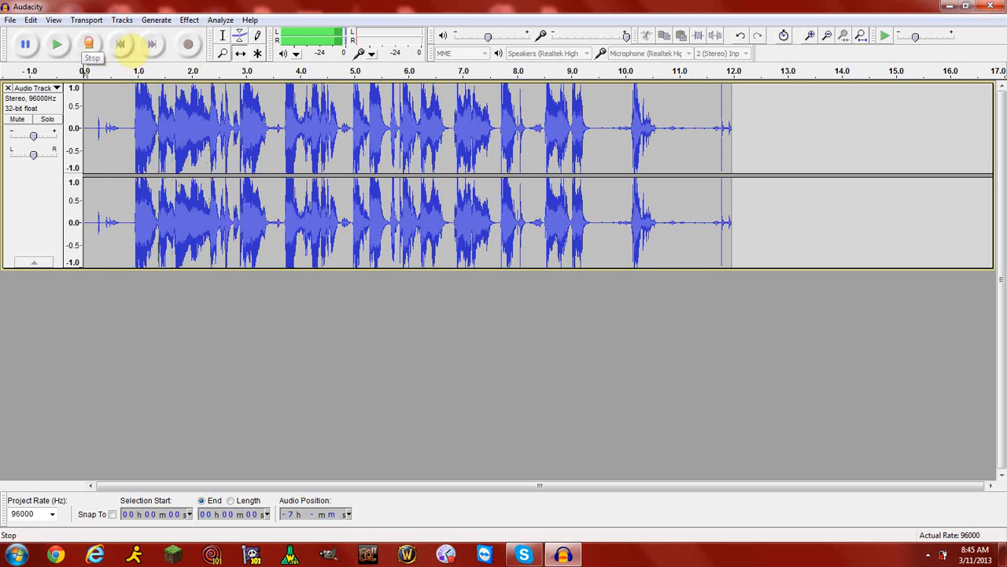
drag(488, 36, 529, 37)
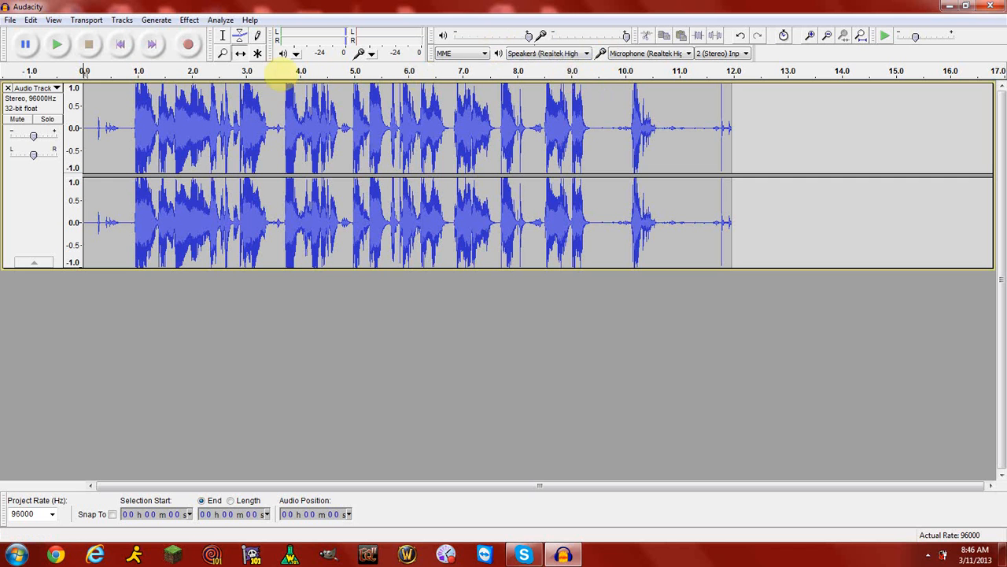
Step: Switch to the Selection tool, select the audio from about 9.5 s to the recording's end, and clear the selection
click(226, 37)
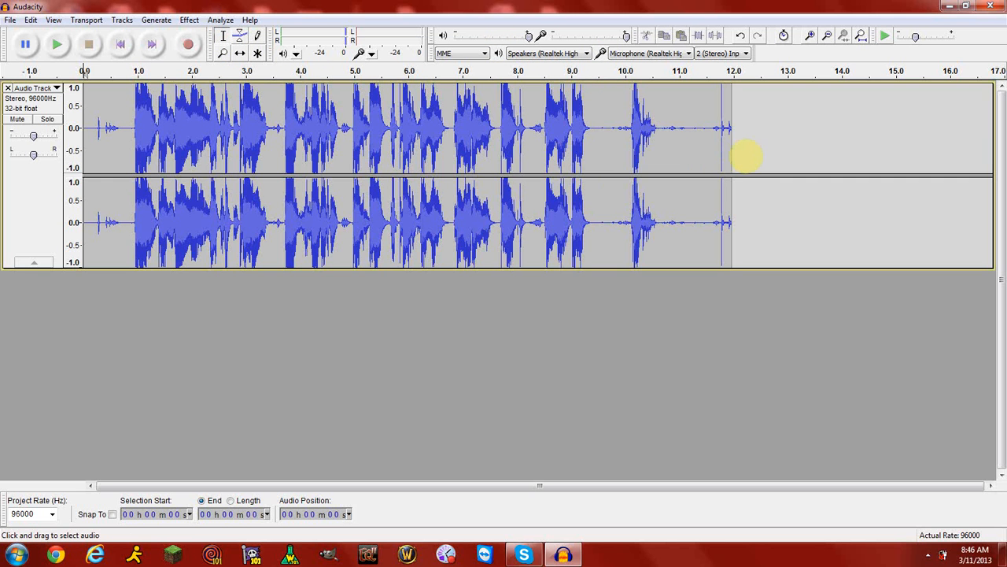
drag(732, 155, 600, 148)
click(747, 147)
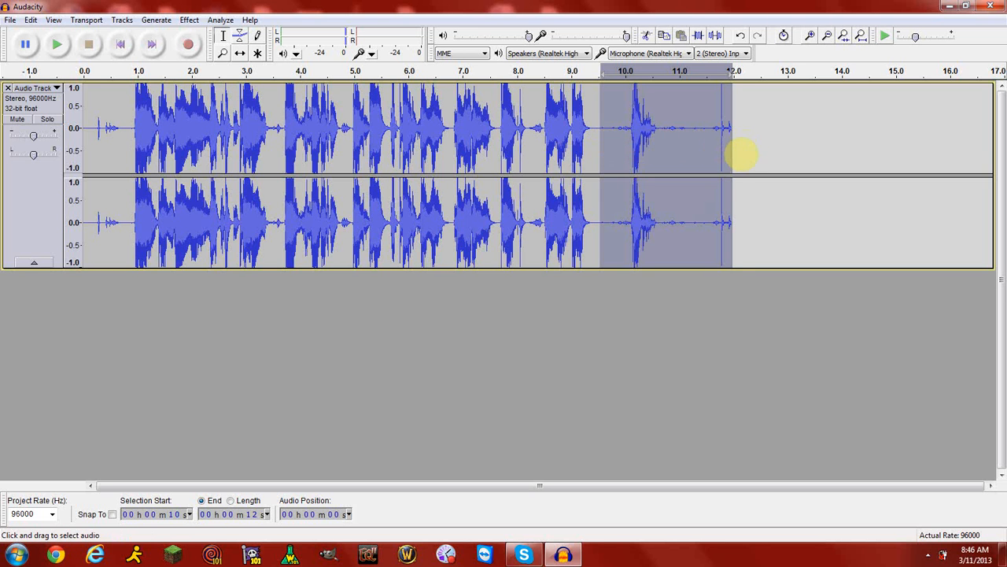
click(740, 150)
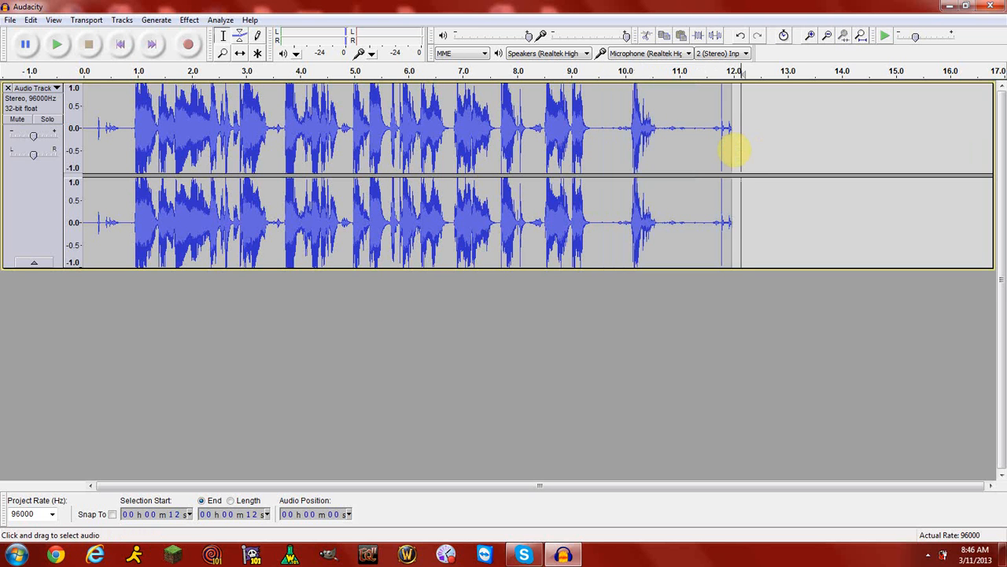
Step: Delete the quiet end of the recording from about 10.7 s onwards, and undo the deletion
drag(732, 149, 662, 147)
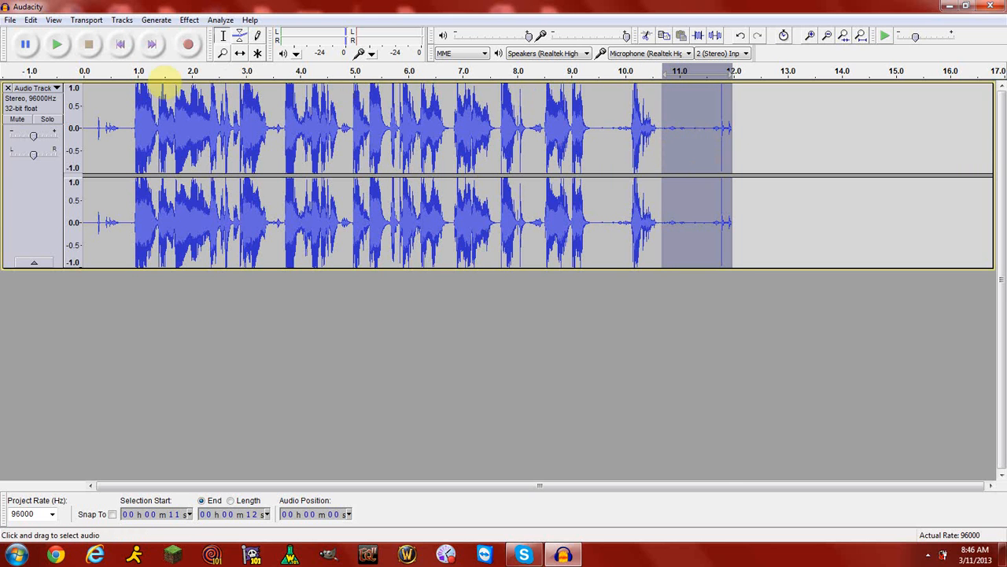
click(29, 21)
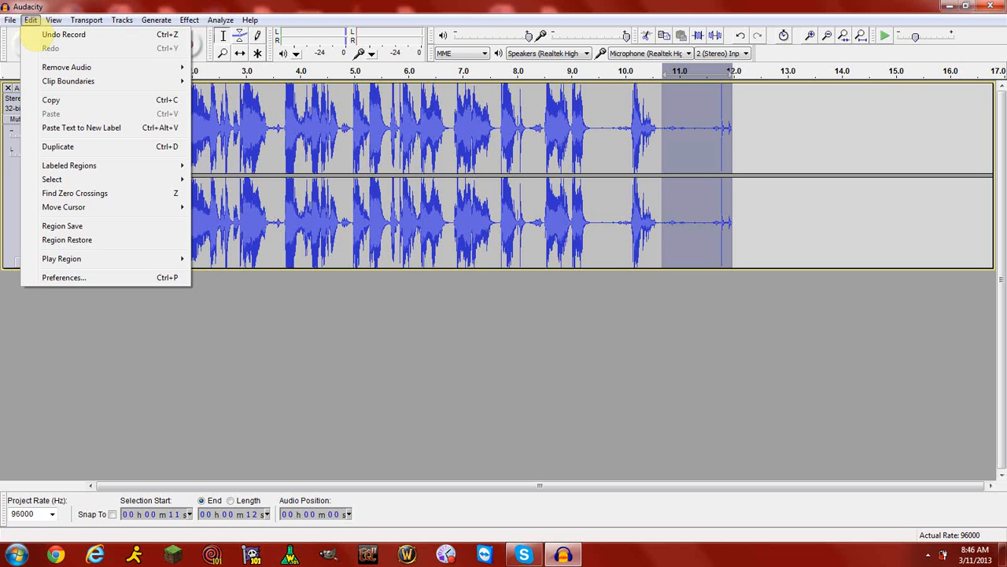
mouse_move(80, 69)
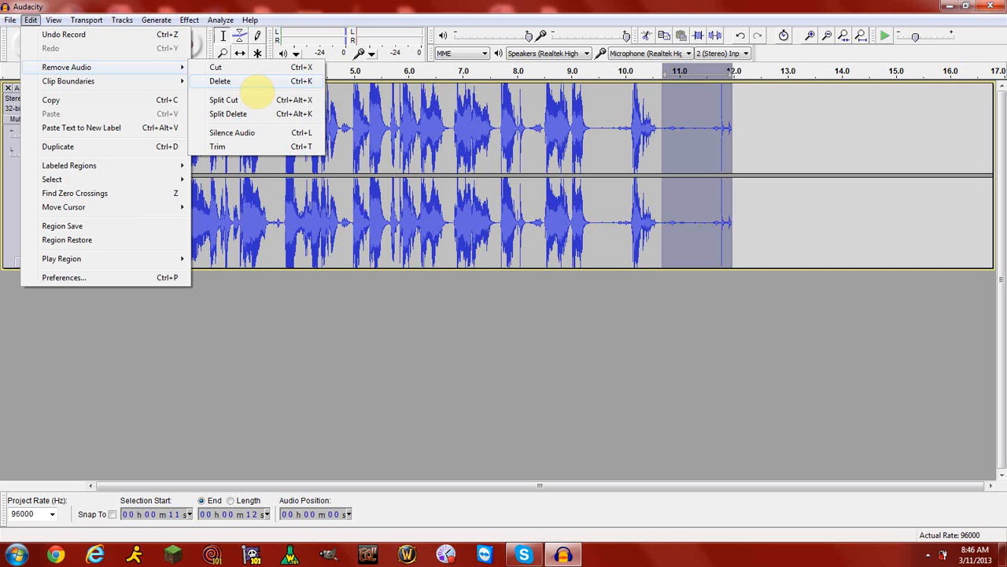
click(247, 82)
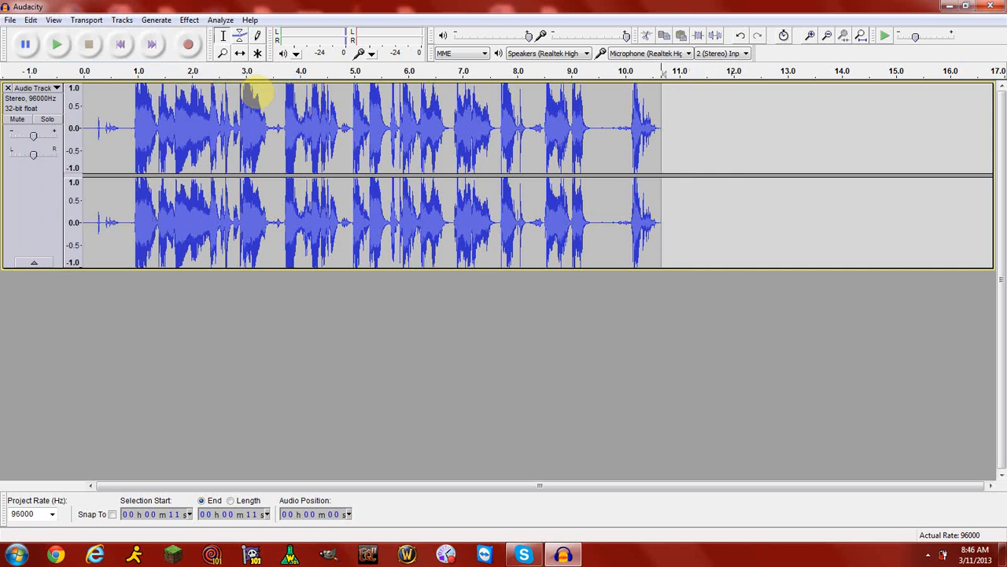
key(ctrl+z)
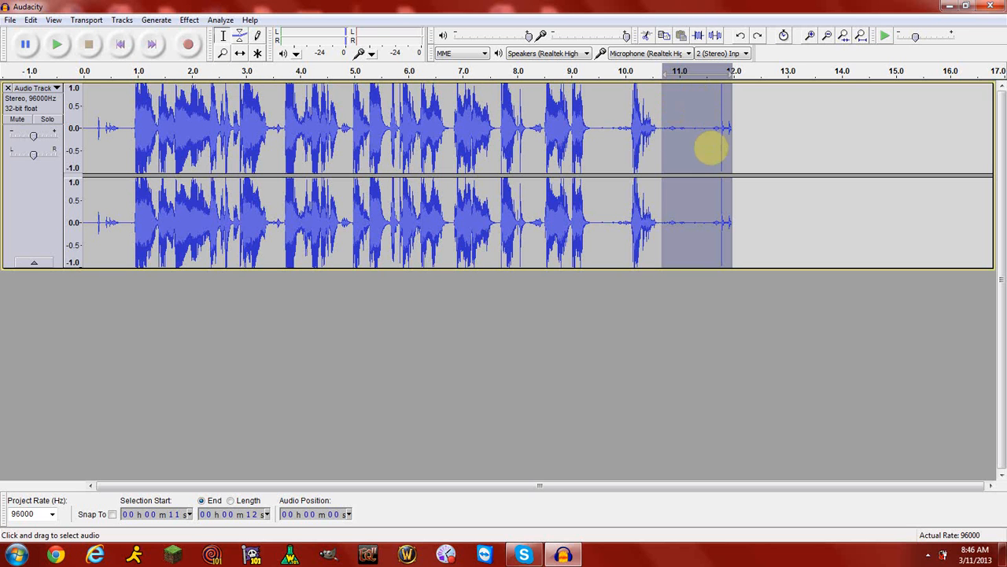
click(685, 145)
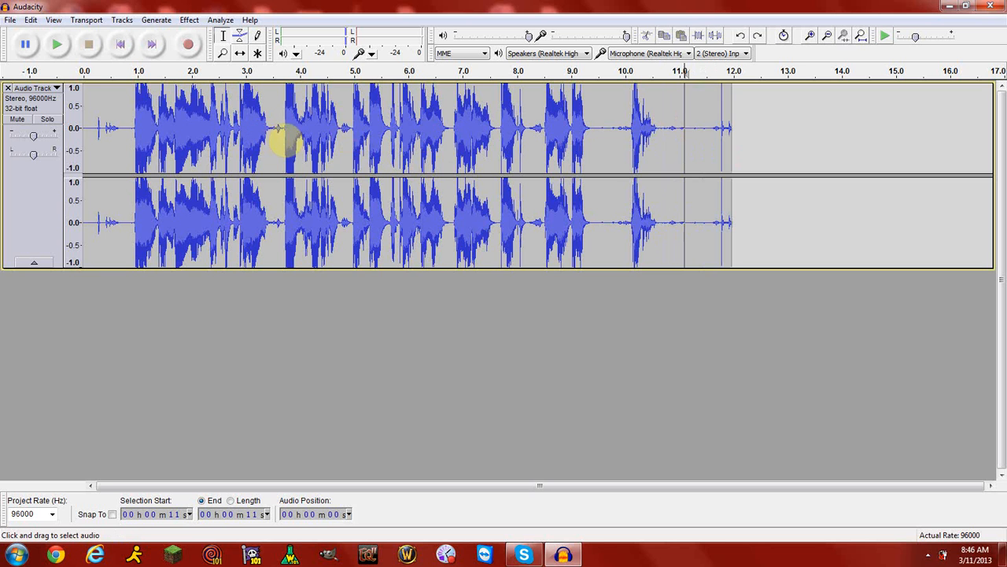
Step: Delete the audio between about 3.7 s and 6.8 s, and undo the deletion
drag(285, 138, 453, 146)
click(35, 21)
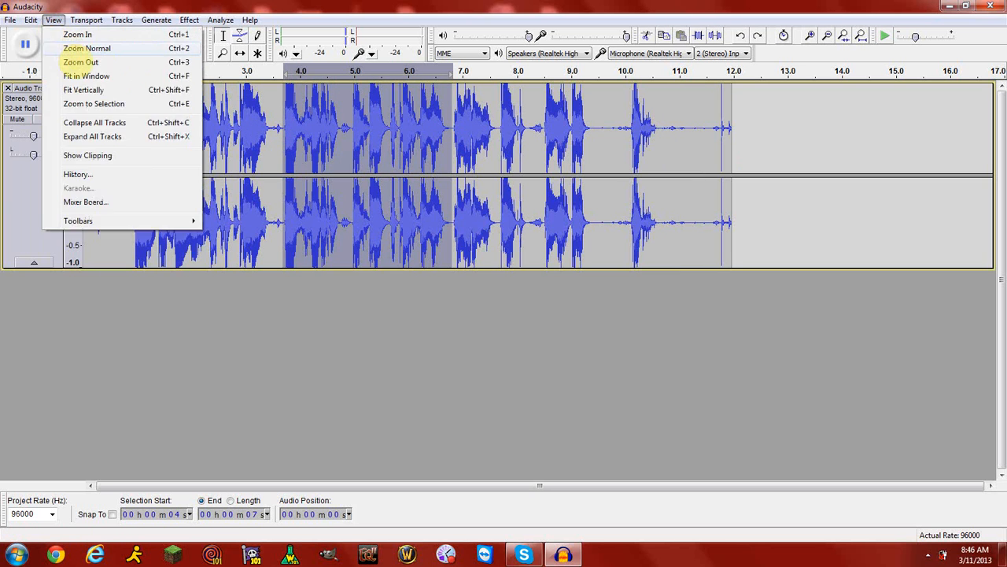
click(221, 81)
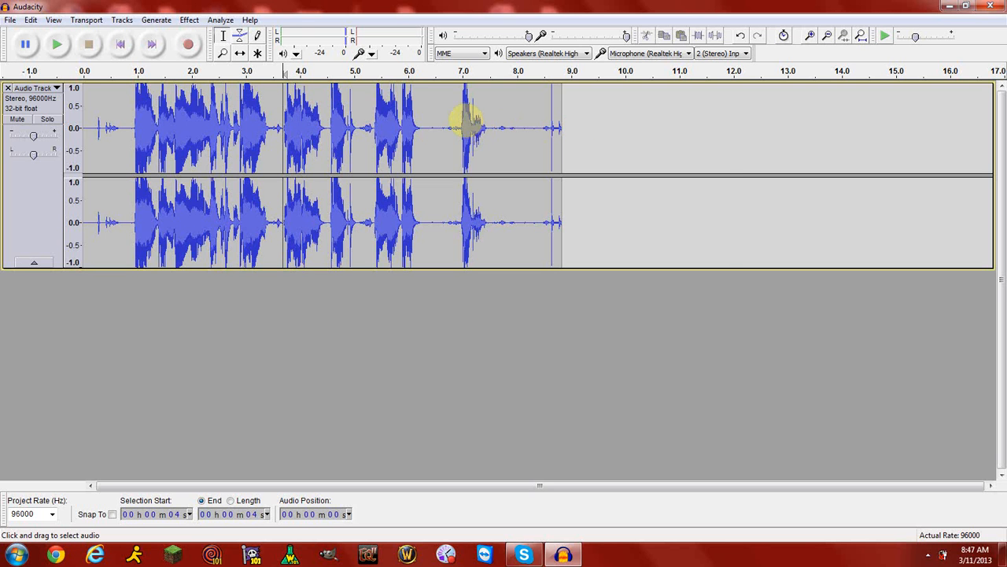
key(ctrl+z)
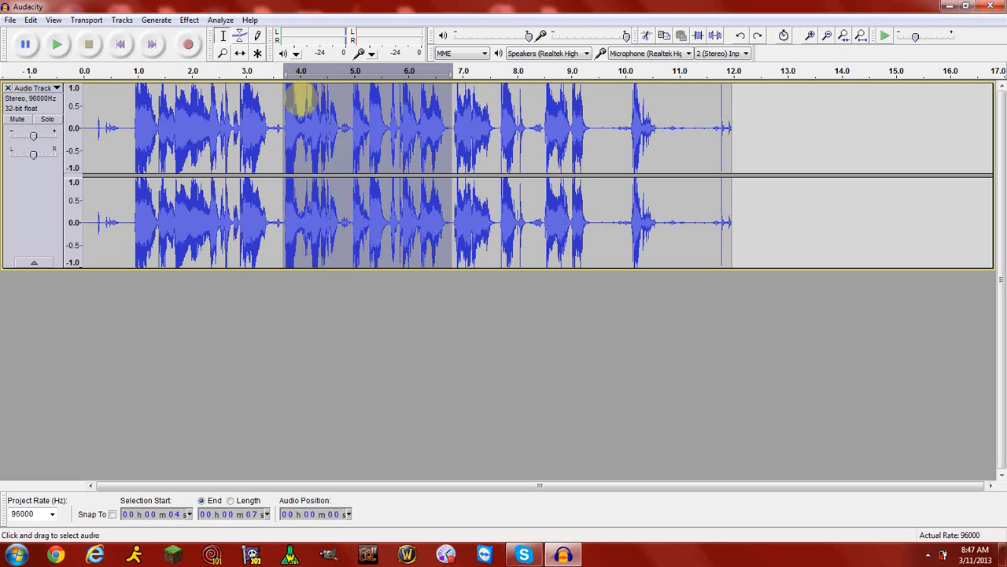
Step: Mute the audio track and unmute it again
click(19, 118)
click(19, 119)
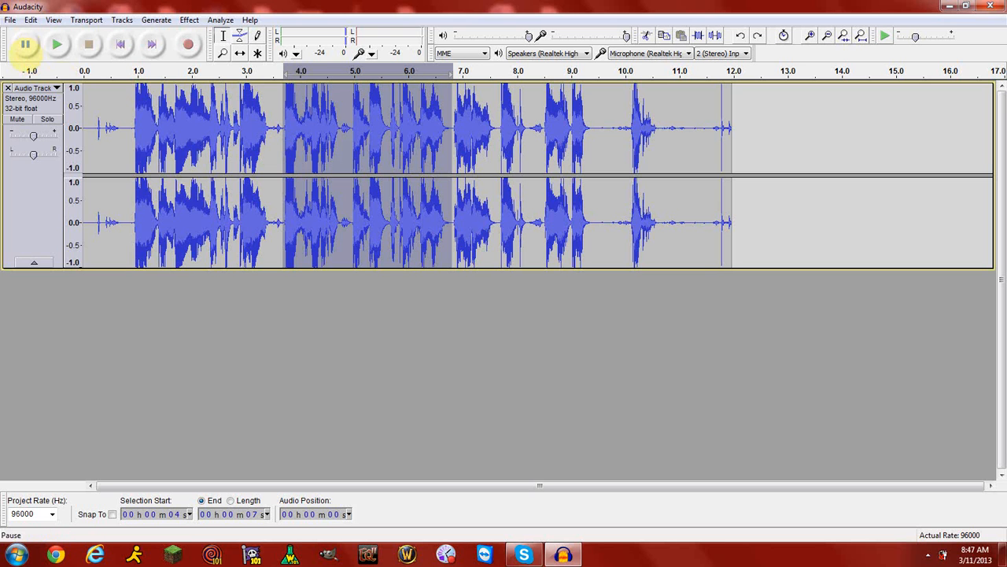
Step: Apply Split Delete to the selected audio between about 3.7 s and 6.8 s, and clear the selection
click(30, 19)
mouse_move(66, 67)
click(227, 114)
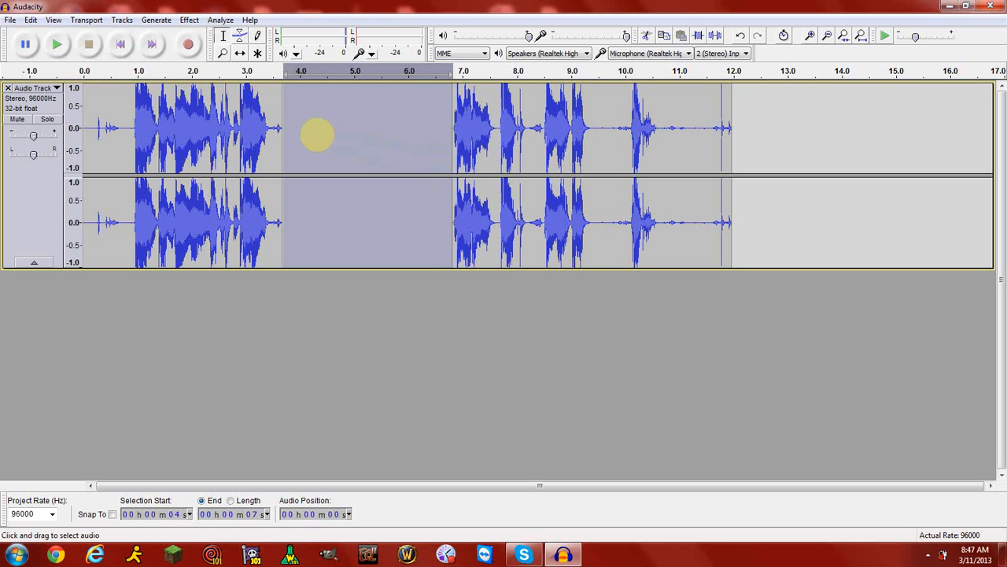
click(310, 132)
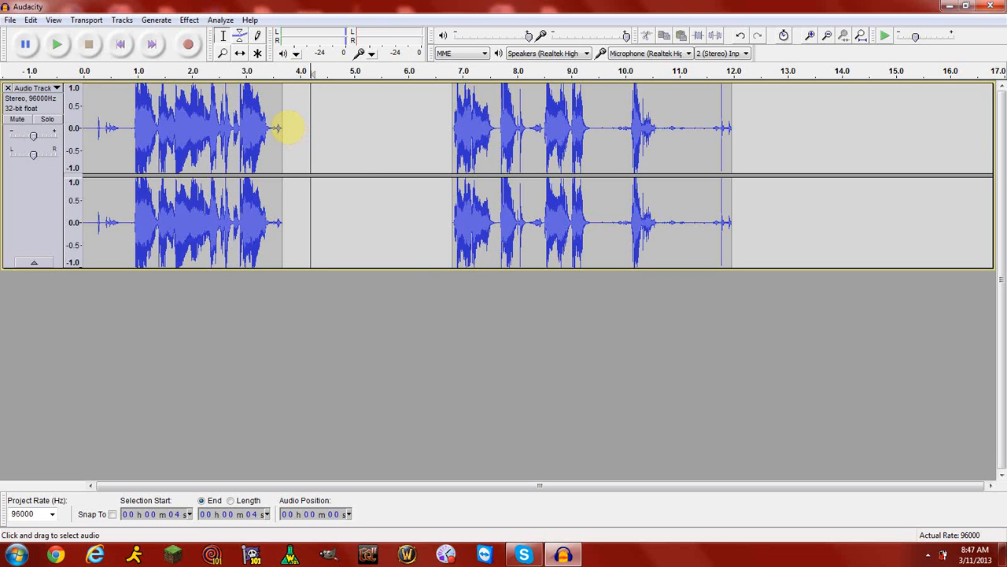
Step: Highlight the empty gap between the two clips twice, and clear the selection
drag(288, 127, 442, 151)
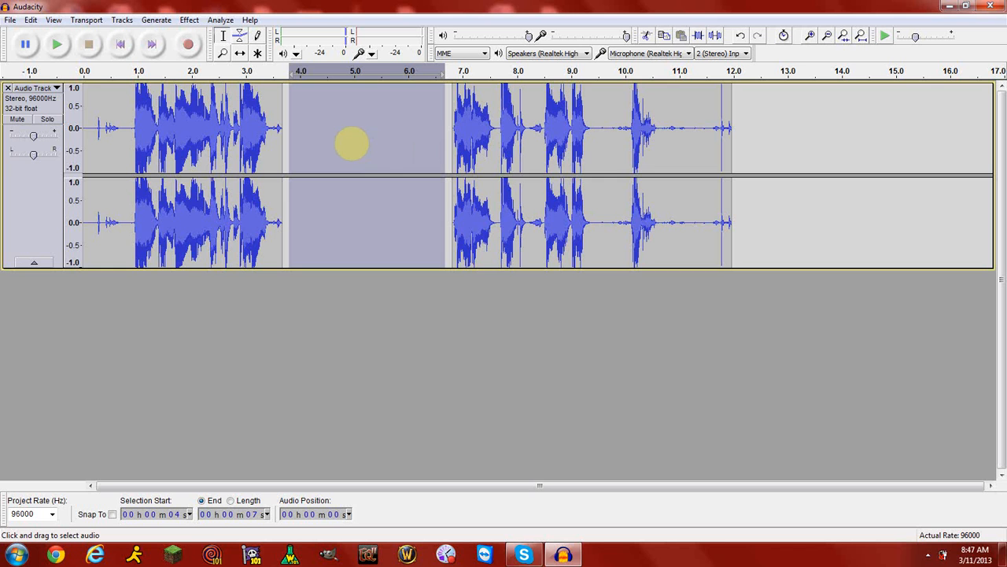
click(351, 142)
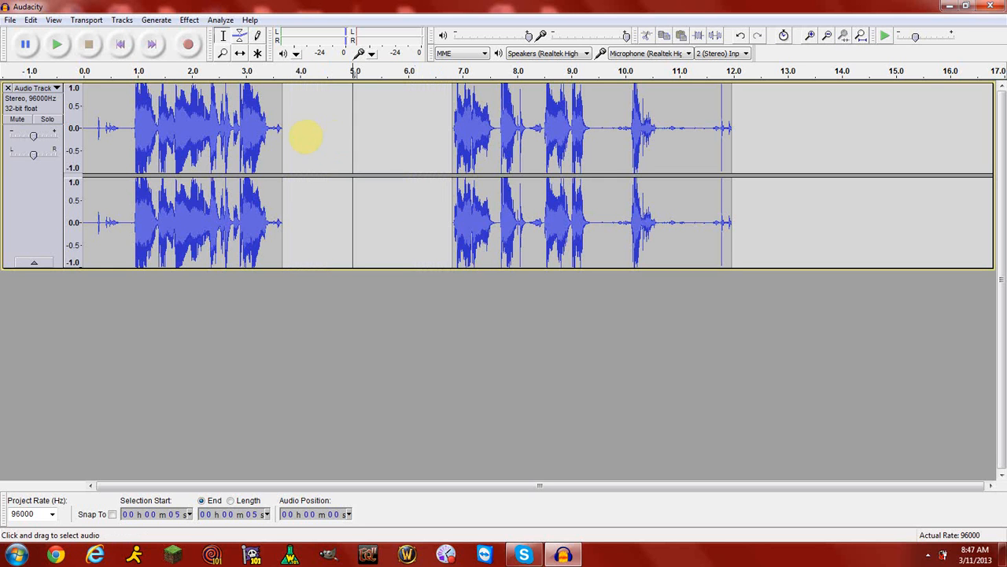
drag(296, 134, 435, 142)
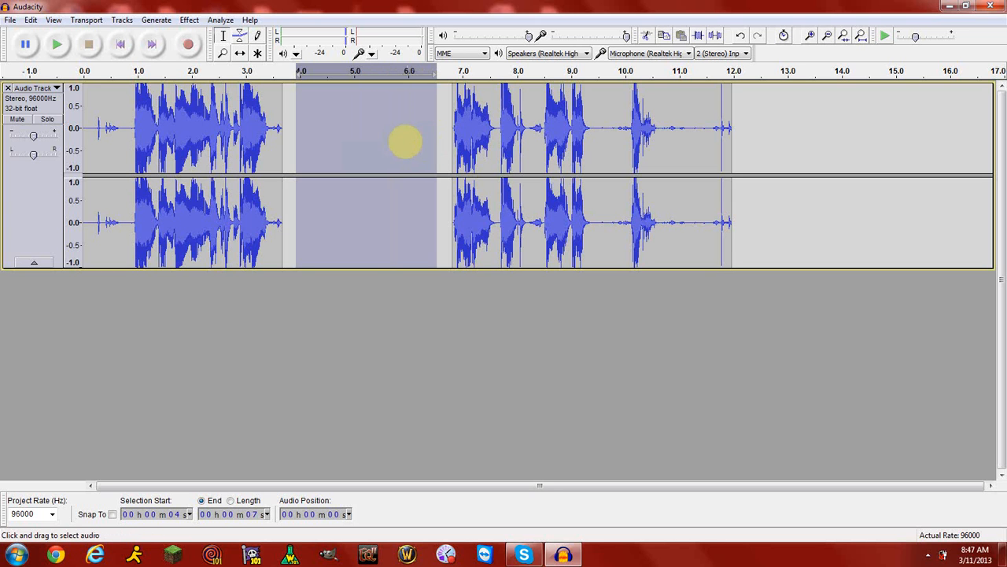
click(405, 142)
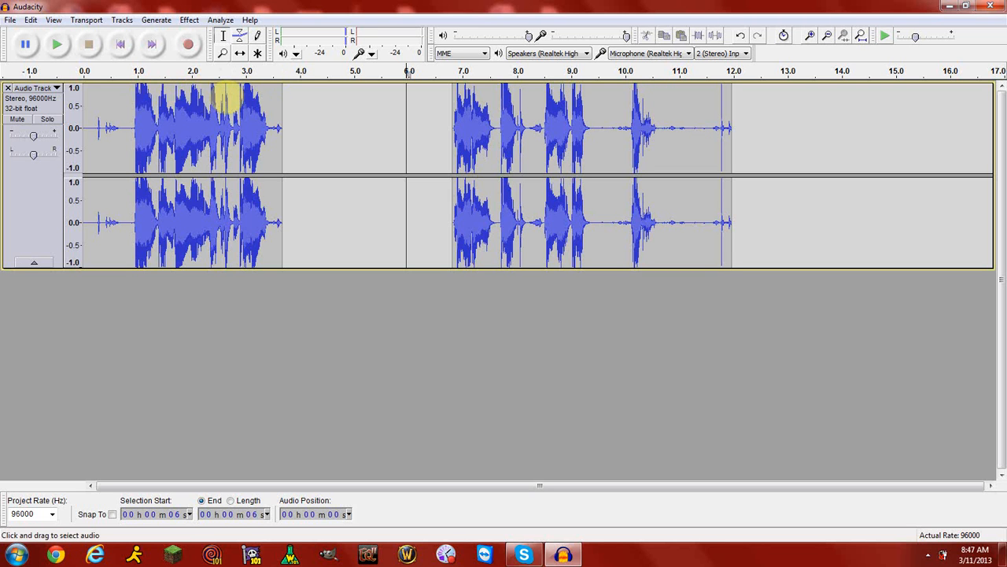
Step: Undo and redo the Split Delete for comparison, finishing with the removed audio restored
key(ctrl+z)
key(ctrl+z)
key(ctrl+y)
key(ctrl+z)
key(ctrl+y)
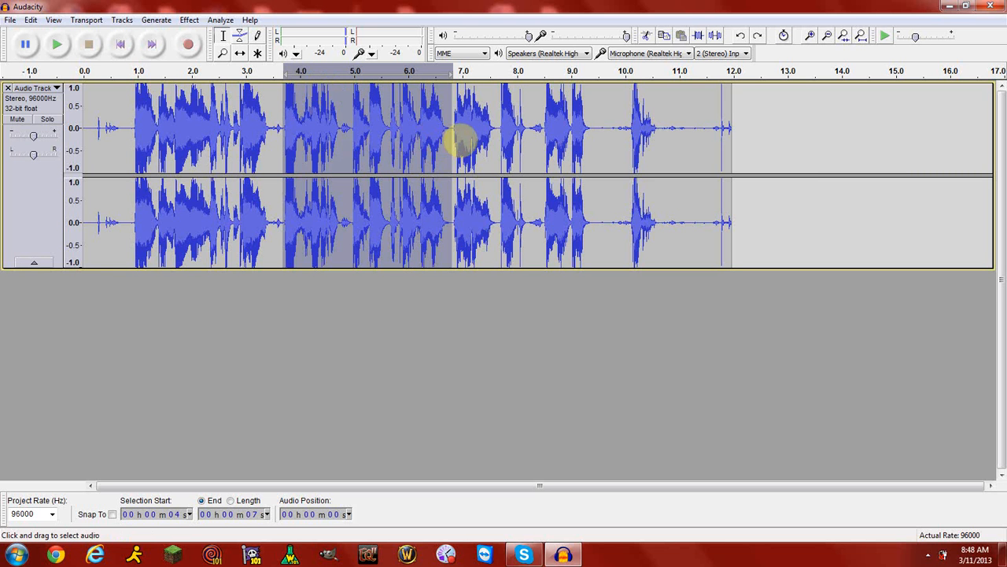
Step: Split the recording into two clips in the silence at about 9.7 s
click(542, 126)
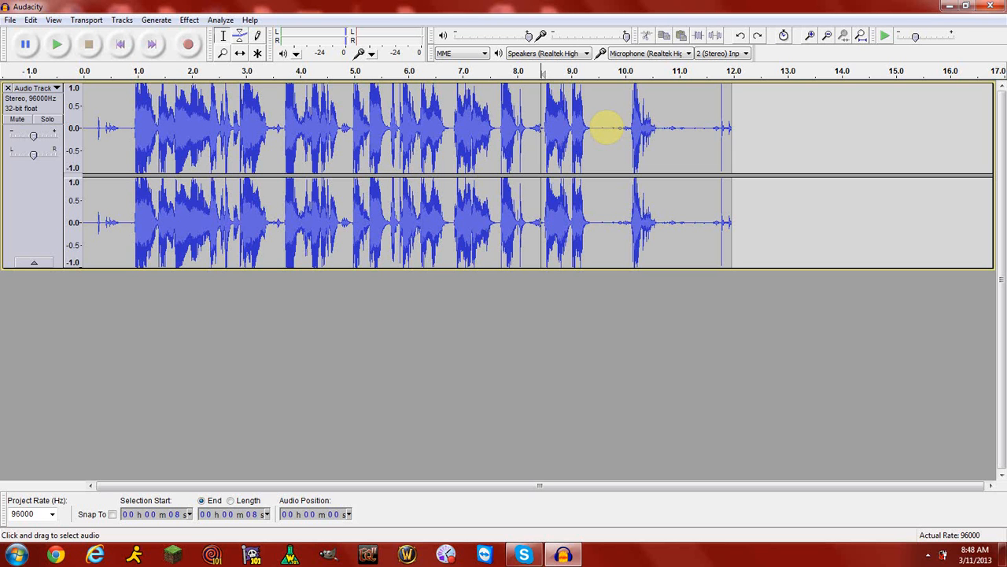
click(609, 128)
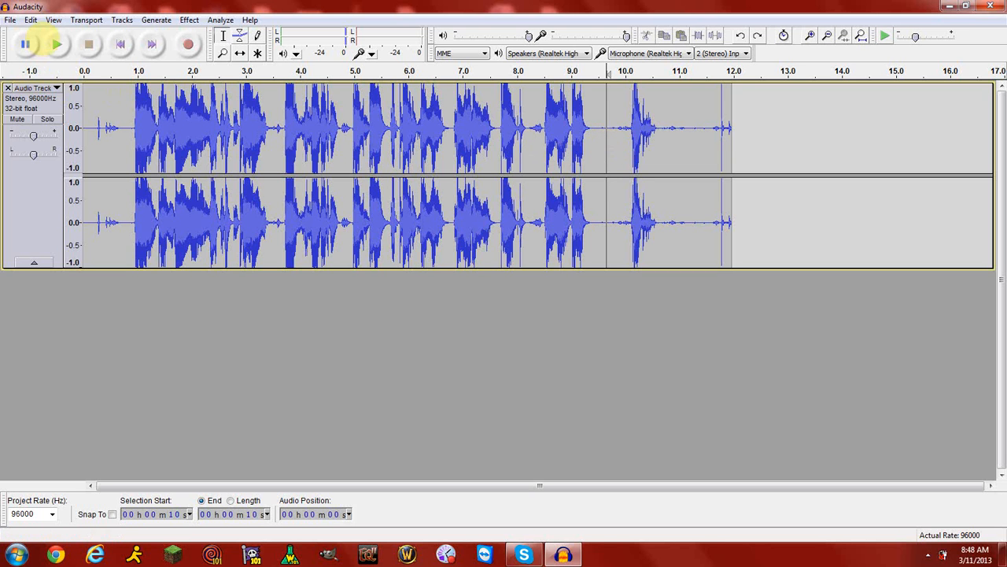
click(32, 20)
mouse_move(56, 84)
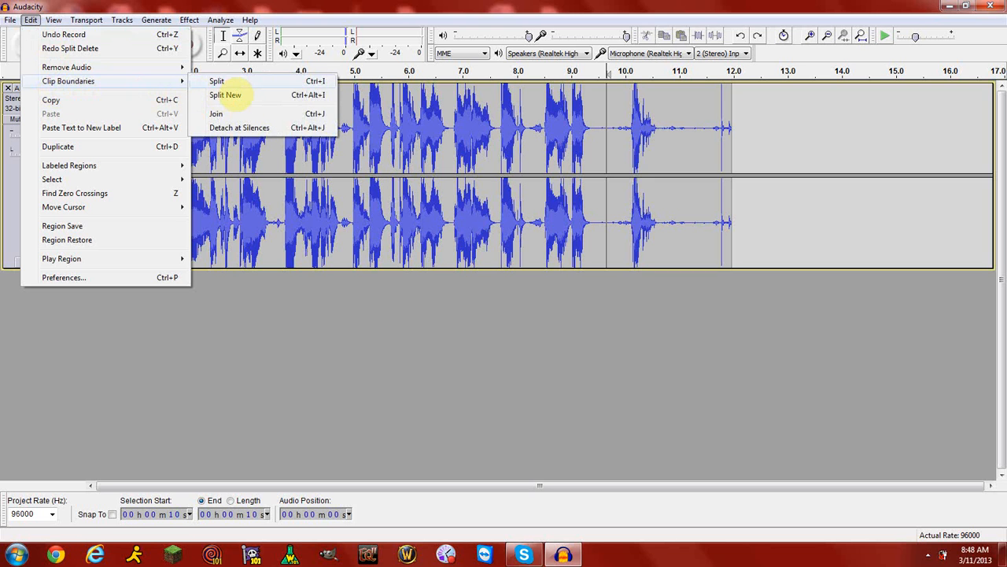
click(223, 82)
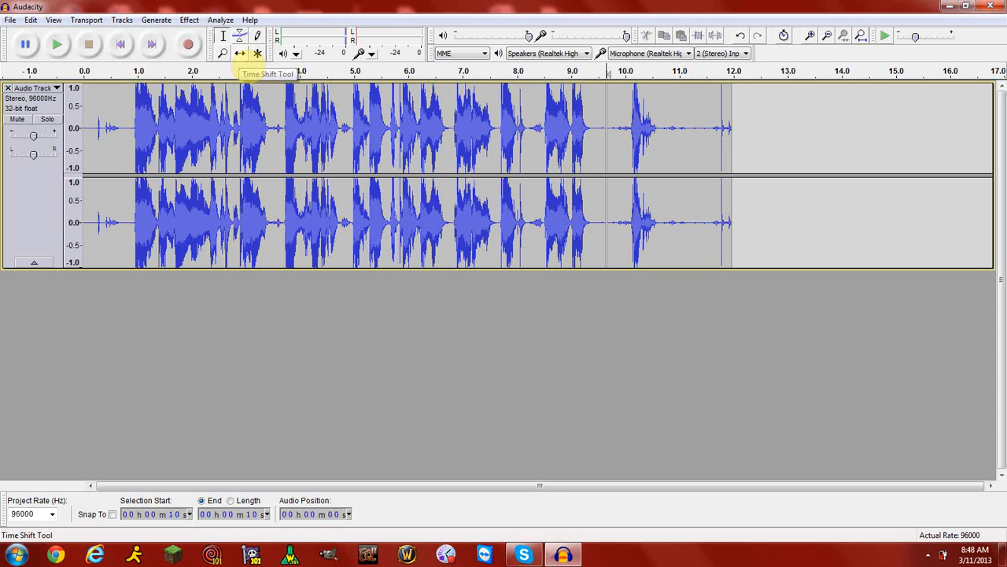
Step: Use the Time Shift tool to slide the second clip to about 10.7 s and back against the first clip
click(238, 55)
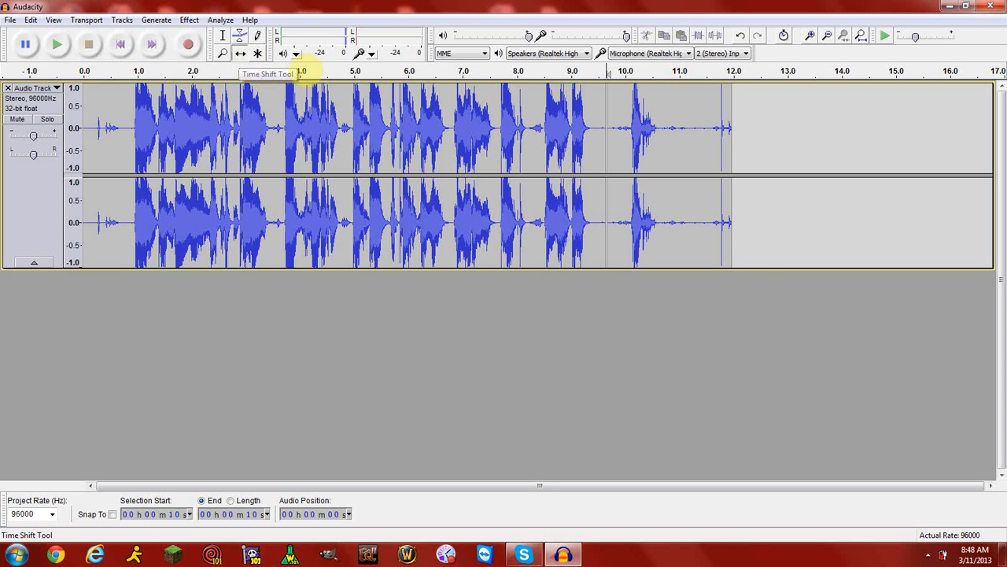
drag(641, 146, 691, 151)
mouse_move(468, 127)
mouse_down()
mouse_move(540, 130)
mouse_move(504, 138)
mouse_move(468, 125)
mouse_up()
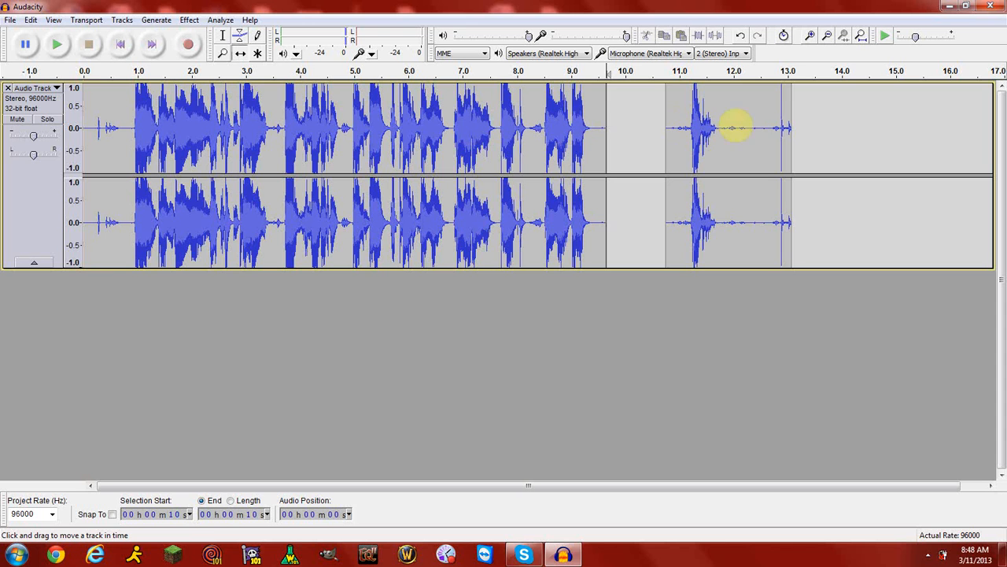
drag(760, 126, 642, 138)
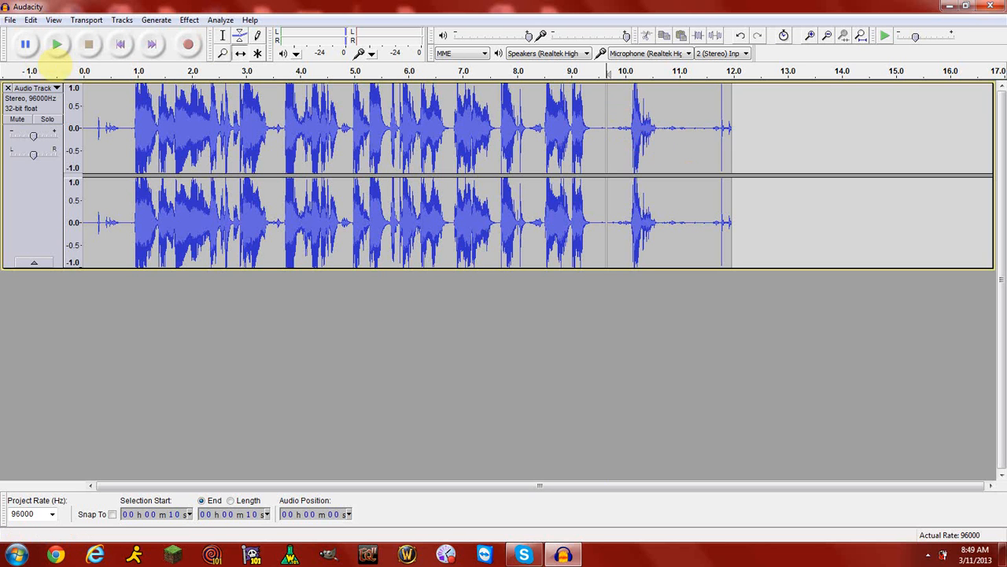
click(222, 36)
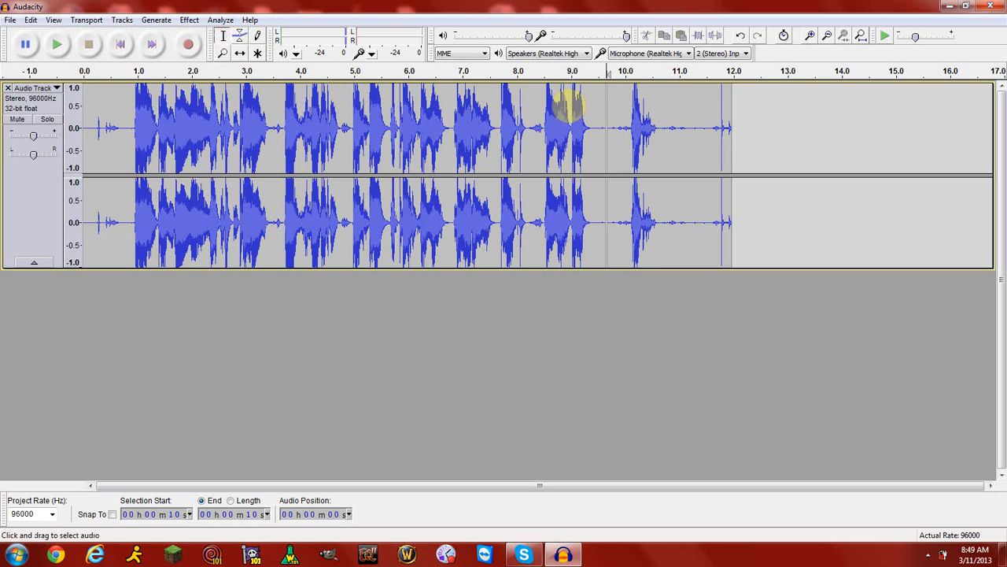
Step: Select the audio from about 12.2 s back to 9.3 s, join the two clips across the split, and clear the selection
drag(747, 133, 587, 134)
click(30, 19)
mouse_move(110, 85)
click(224, 114)
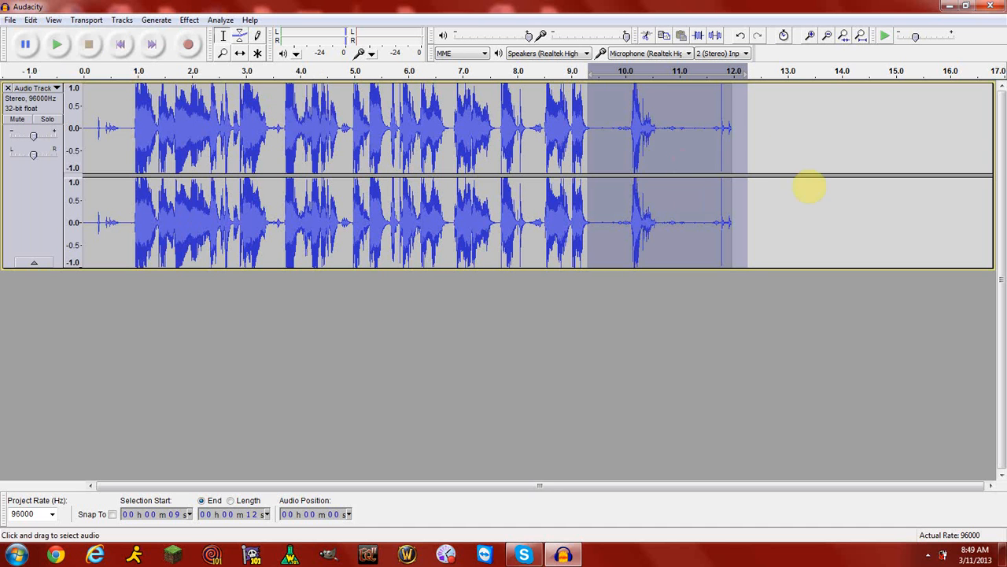
click(701, 132)
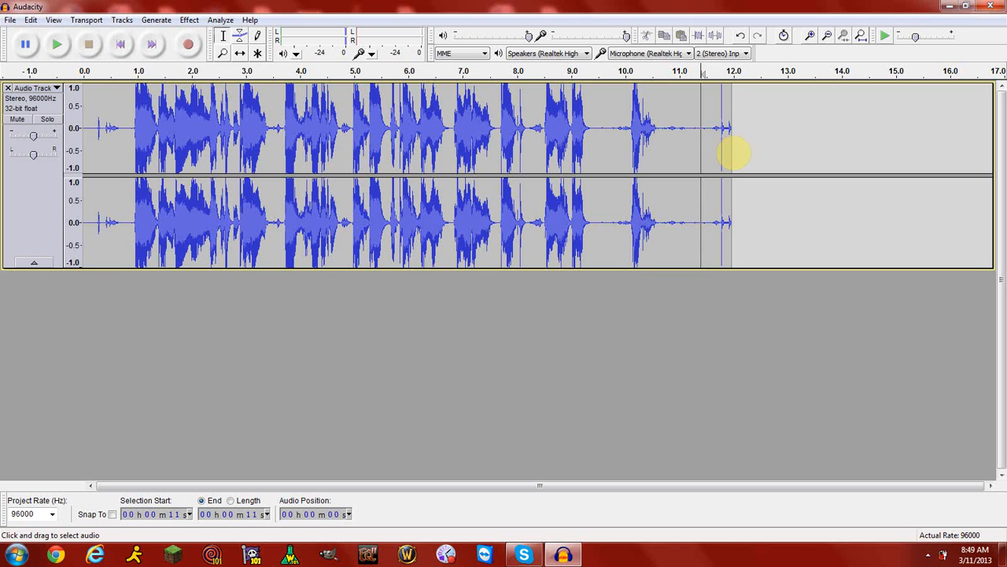
click(734, 153)
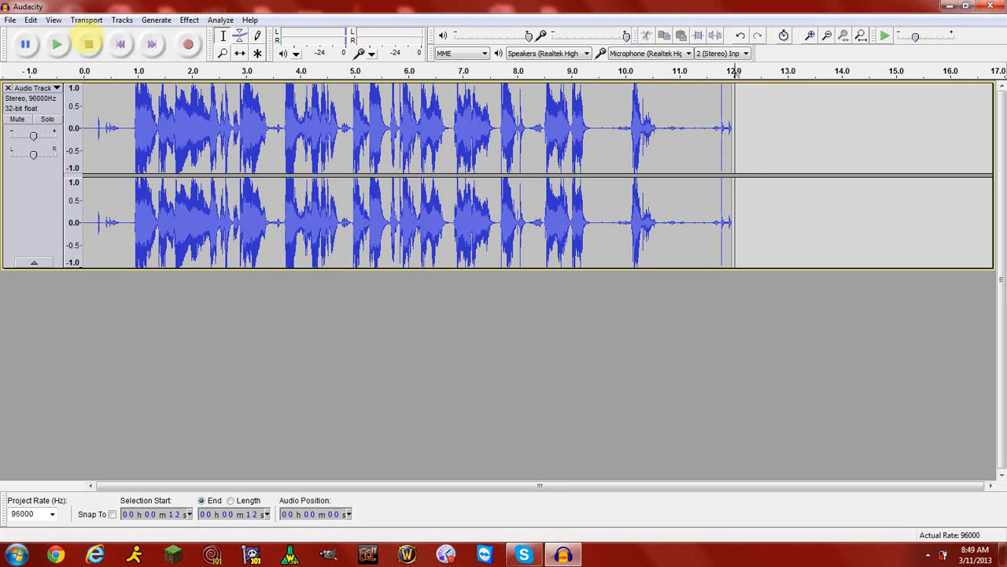
click(30, 19)
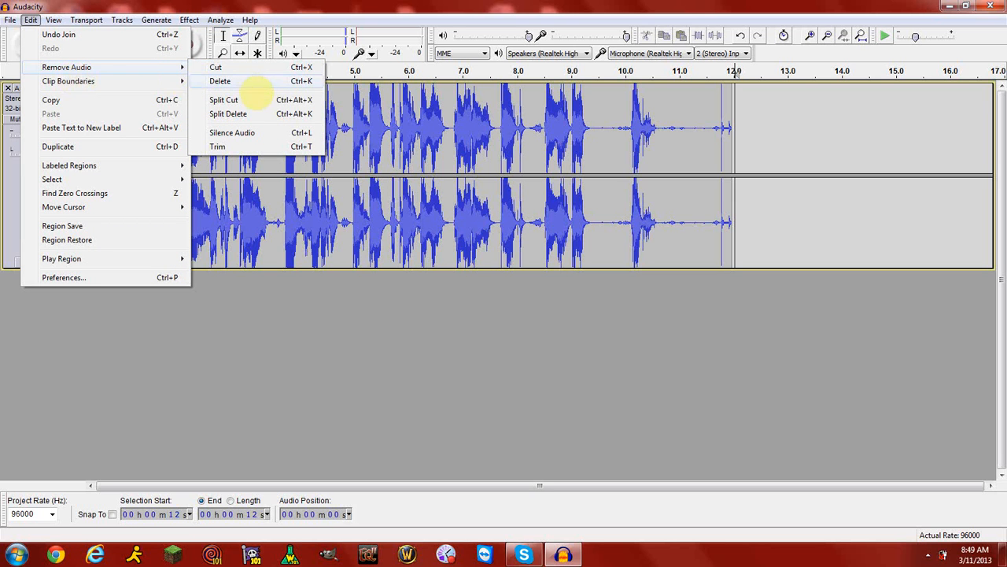
click(281, 147)
click(764, 184)
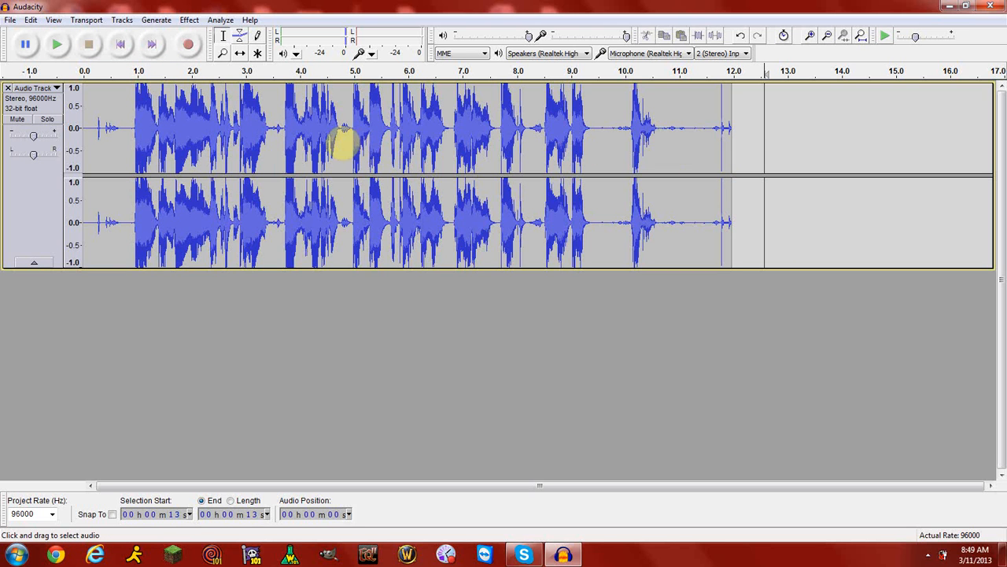
Step: Silence the audio between about 5.0 s and 6.8 s, and clear the selection
drag(354, 146, 450, 147)
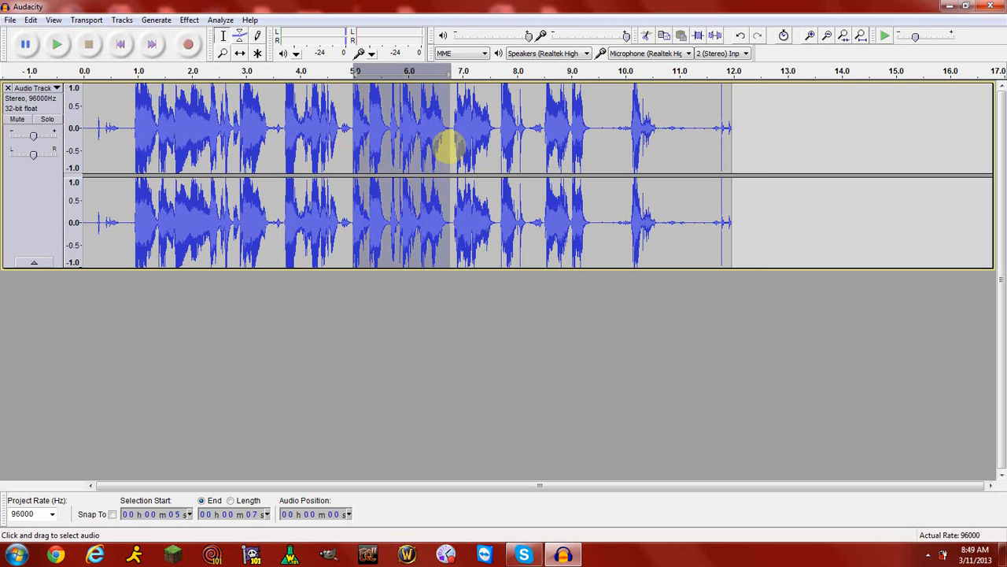
click(31, 19)
mouse_move(166, 68)
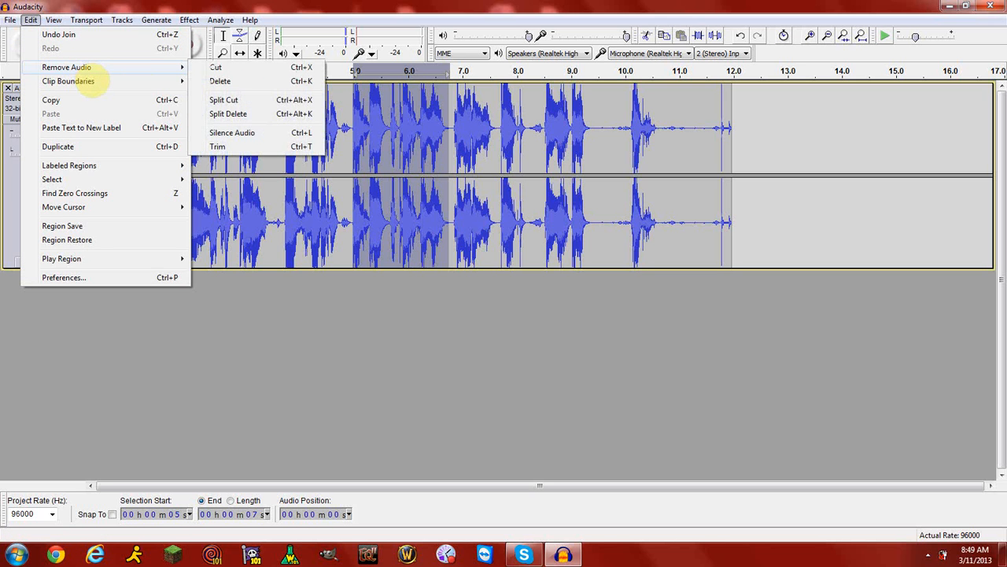
click(236, 132)
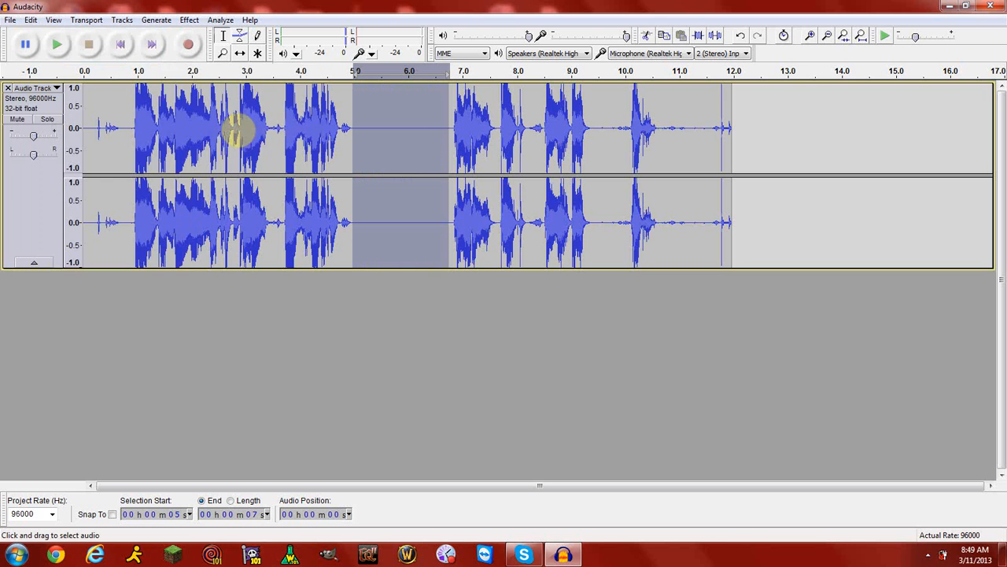
click(417, 144)
click(383, 143)
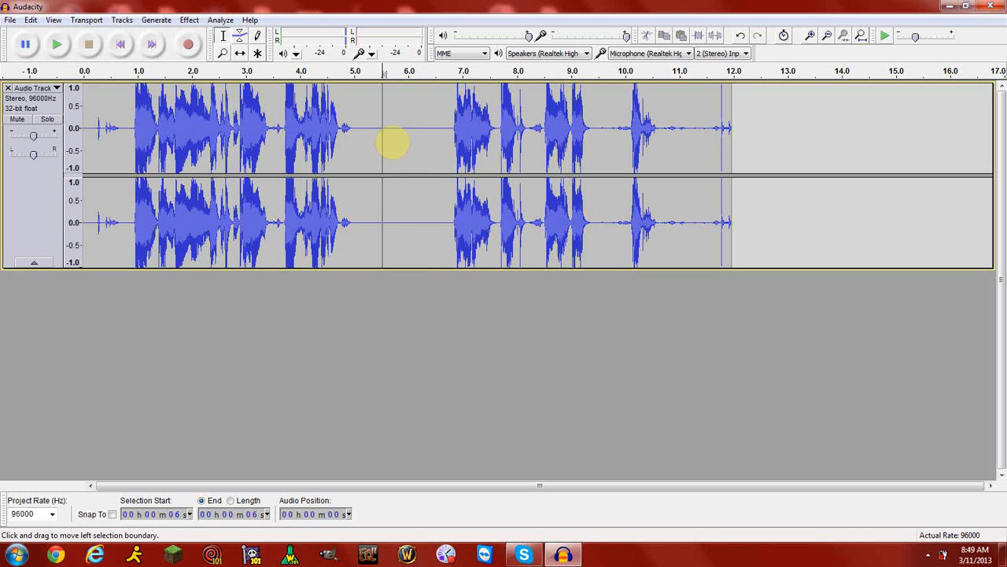
Step: Highlight the silenced stretch between about 5.1 s and 6.6 s, and undo the silencing
drag(358, 128, 443, 141)
click(436, 141)
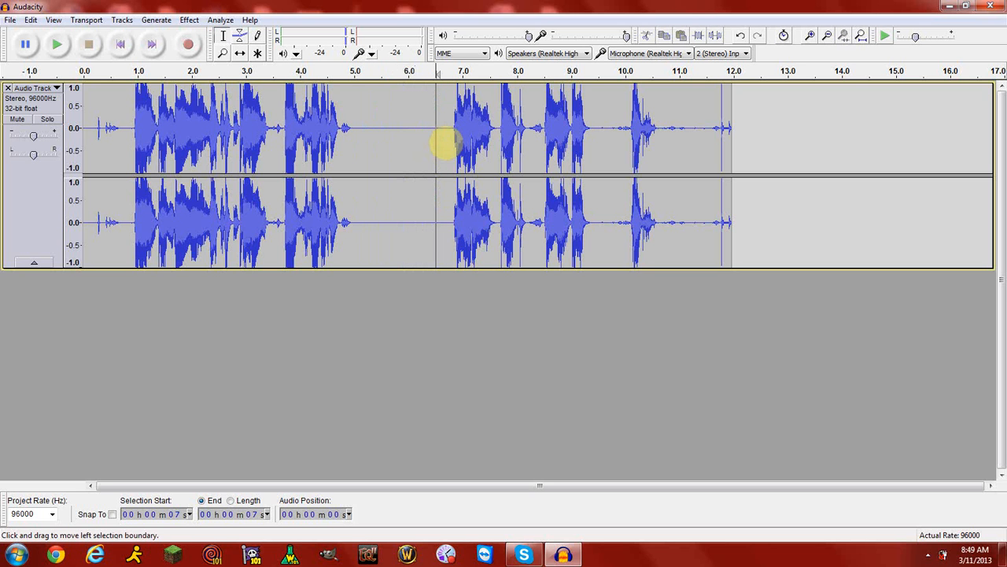
key(ctrl+z)
click(522, 136)
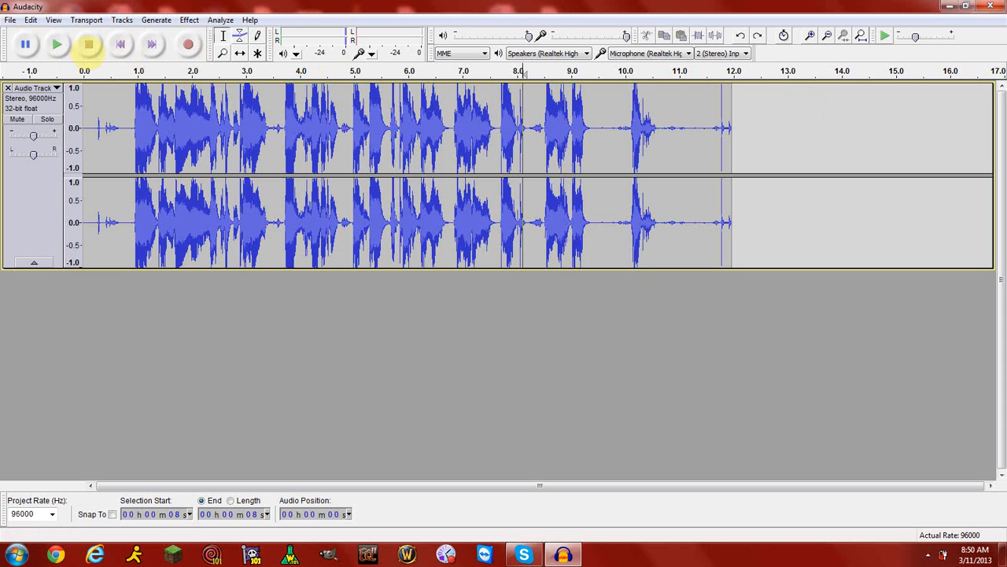
Step: Skip the playback cursor between the start and end of the recording, finishing at the start
click(58, 45)
click(89, 45)
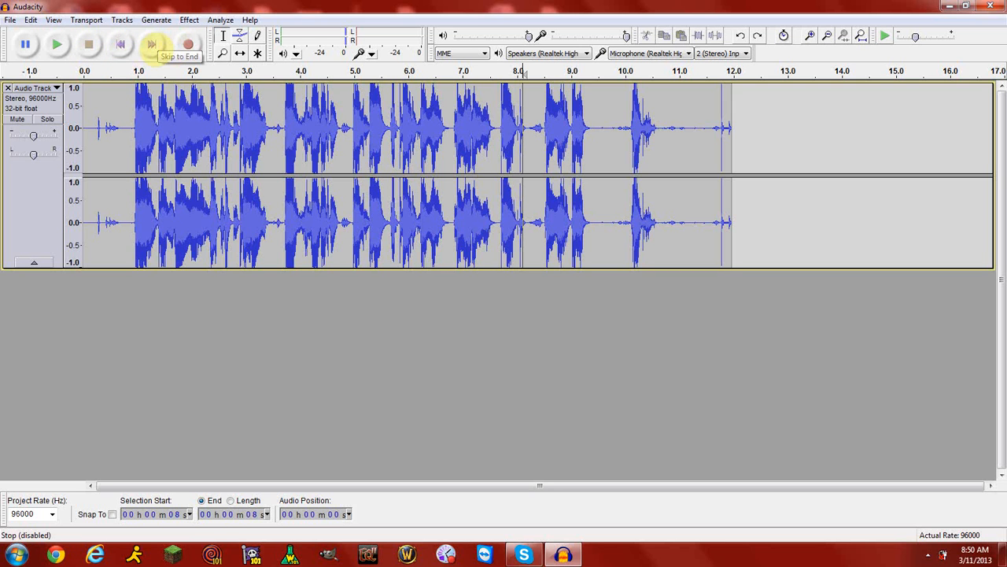
click(122, 45)
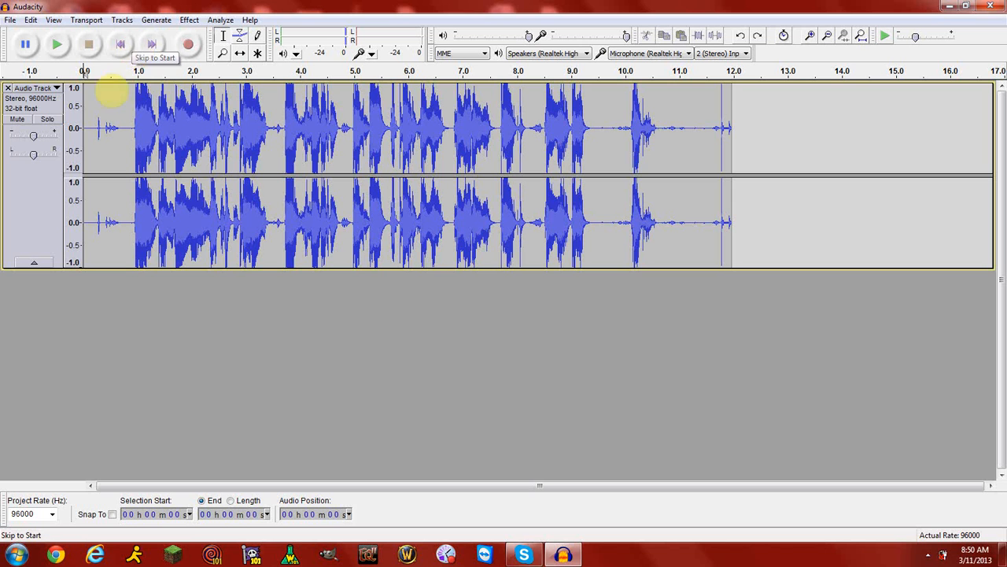
click(151, 45)
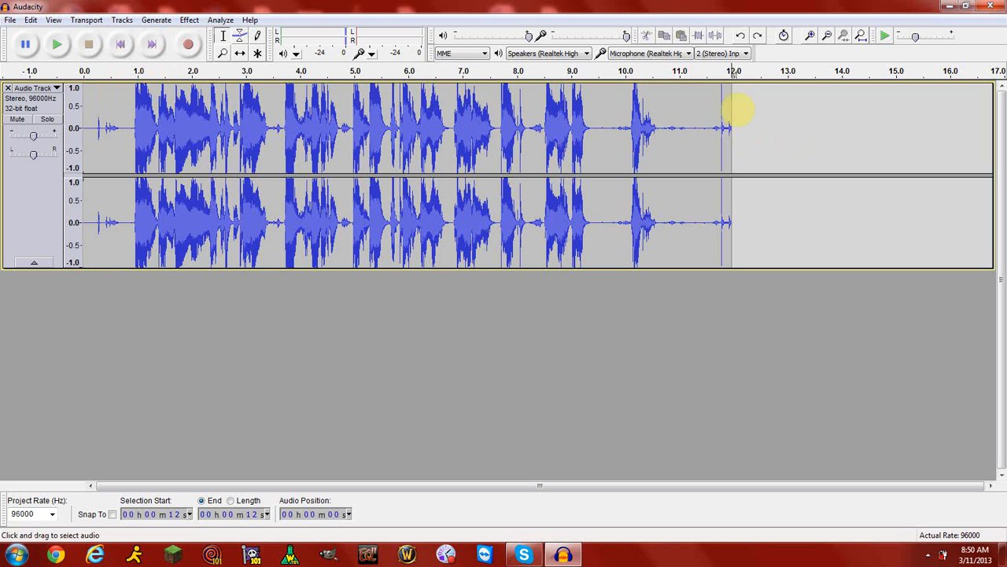
click(698, 108)
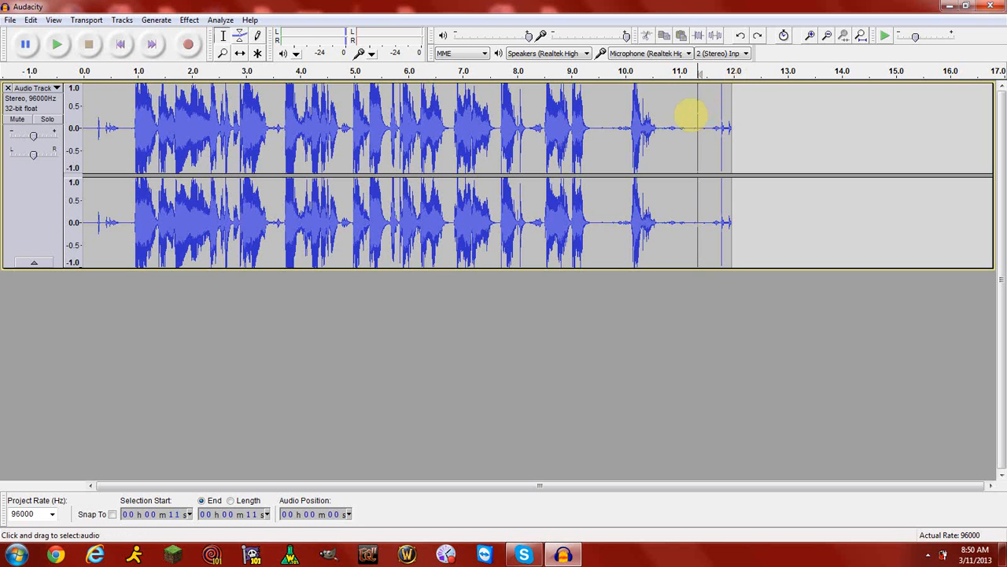
click(673, 118)
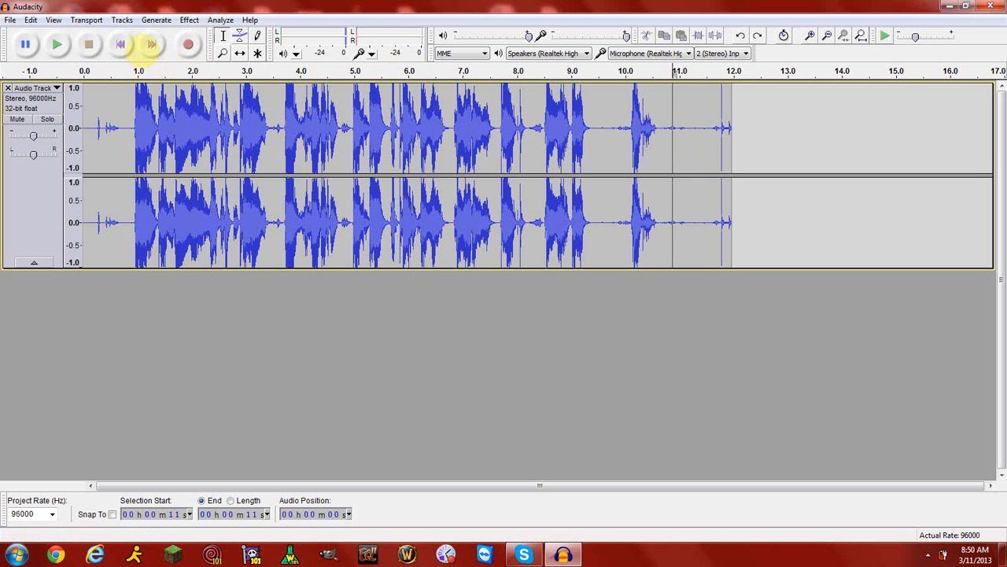
click(152, 44)
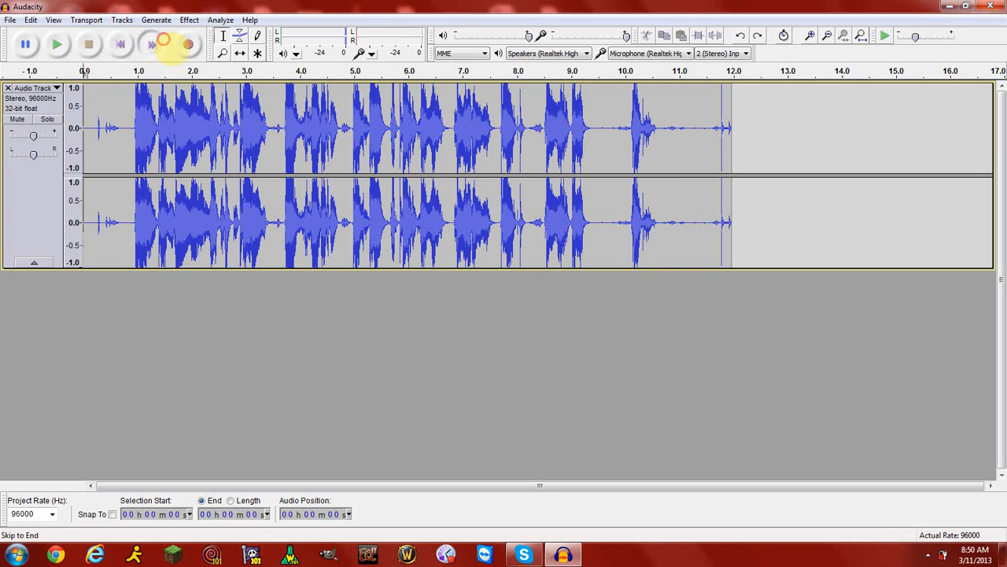
click(121, 44)
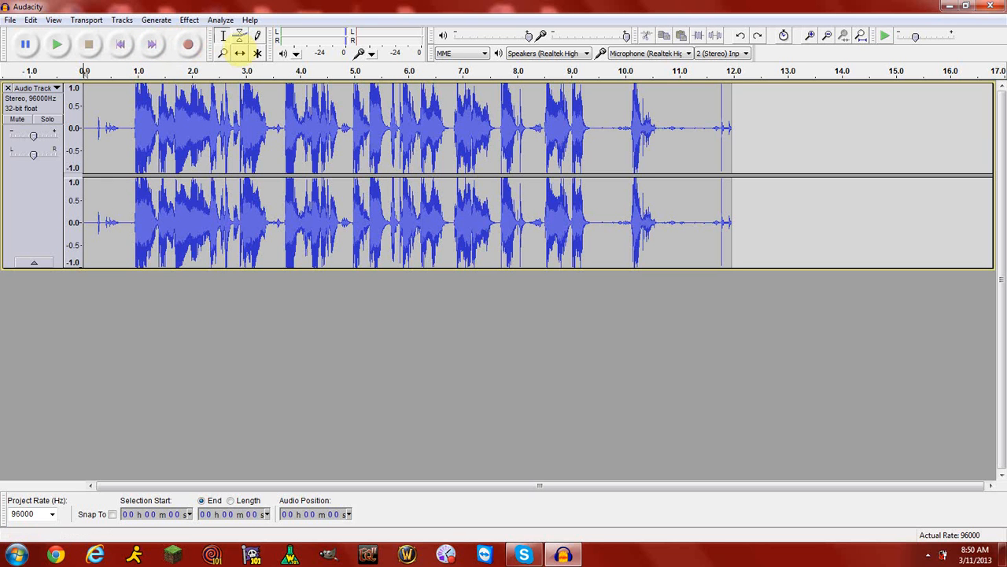
Step: Magnify the waveform around 2.96 s with the Zoom tool, and fit the whole recording in the window again
click(222, 53)
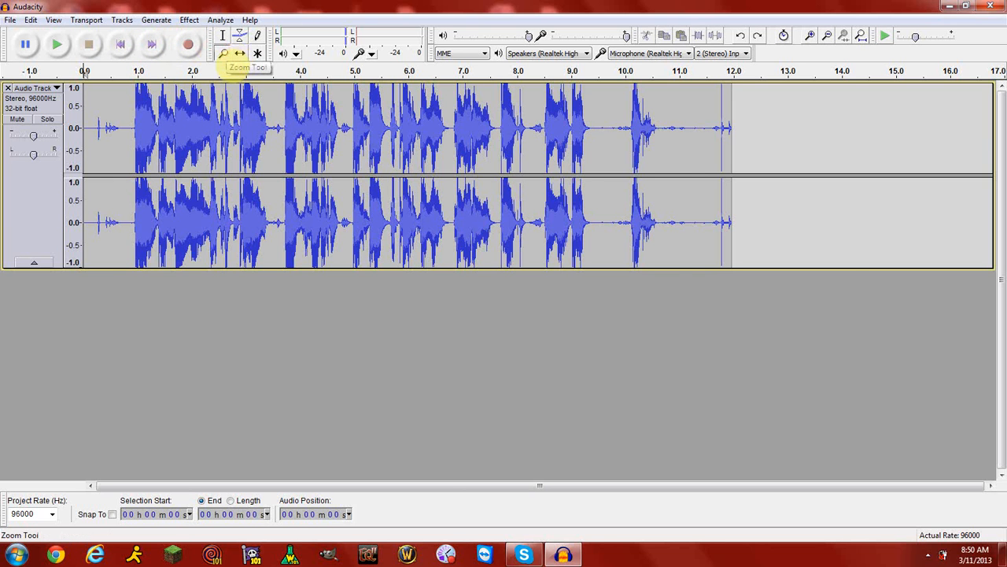
click(231, 126)
click(234, 129)
click(240, 129)
click(282, 128)
click(280, 128)
click(281, 129)
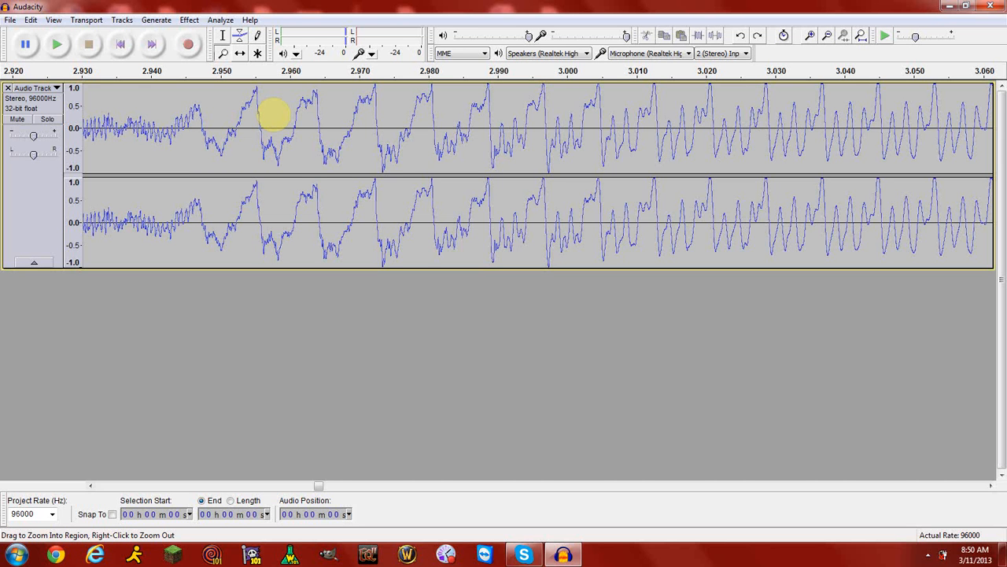
click(274, 114)
click(273, 115)
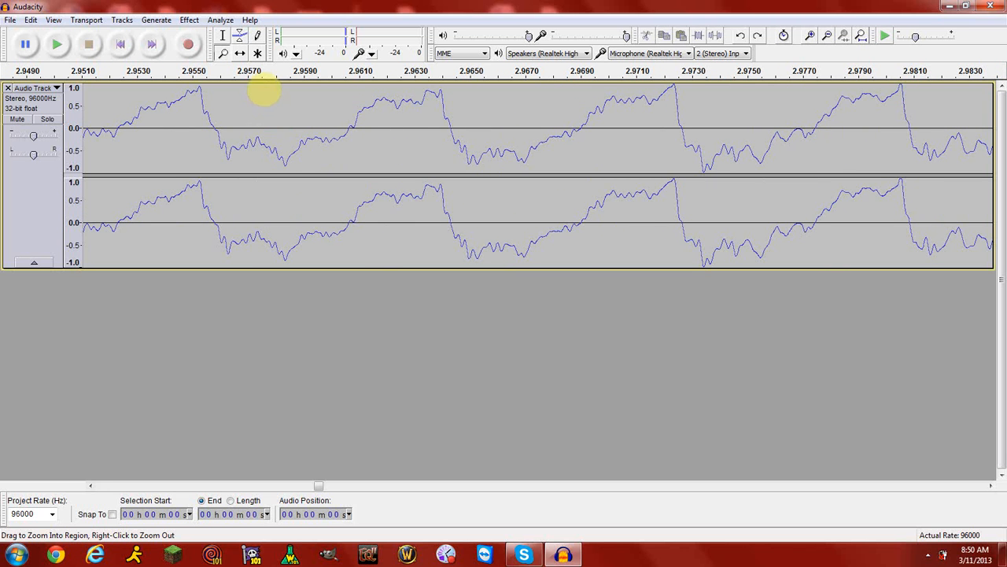
click(53, 20)
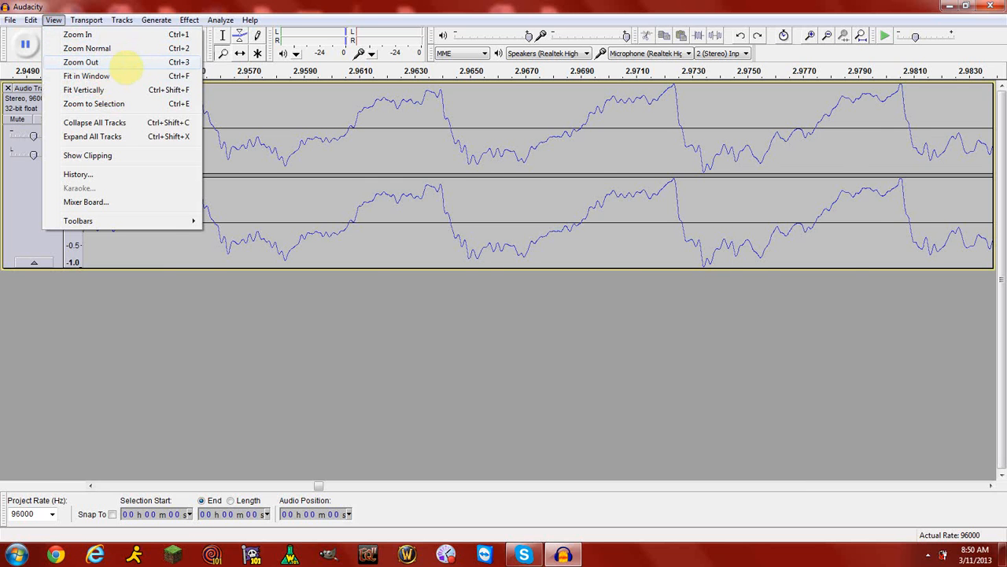
click(87, 76)
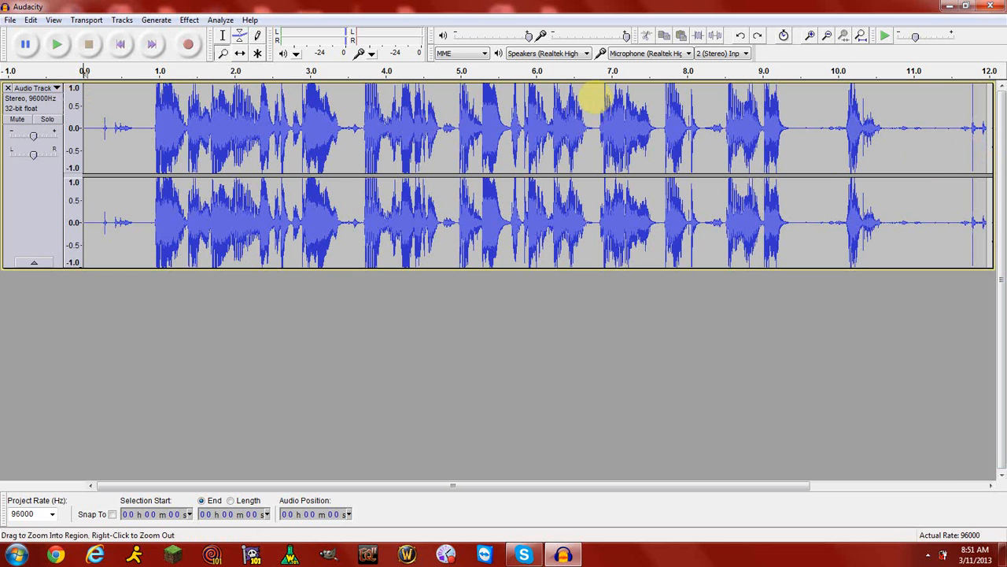
Step: Examine the available view, edit, clip boundary and transport commands, and open and close the preferences
click(53, 20)
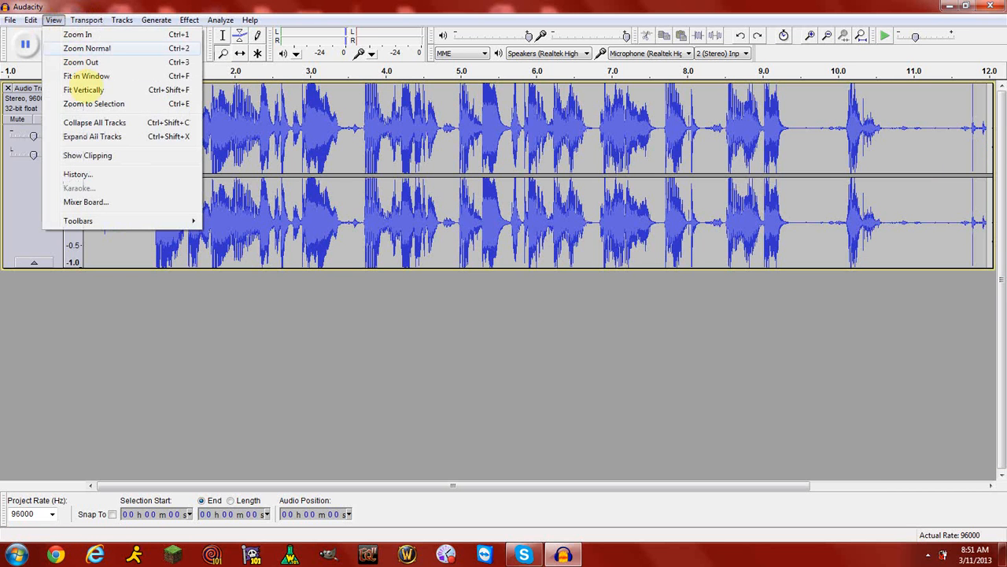
mouse_move(117, 222)
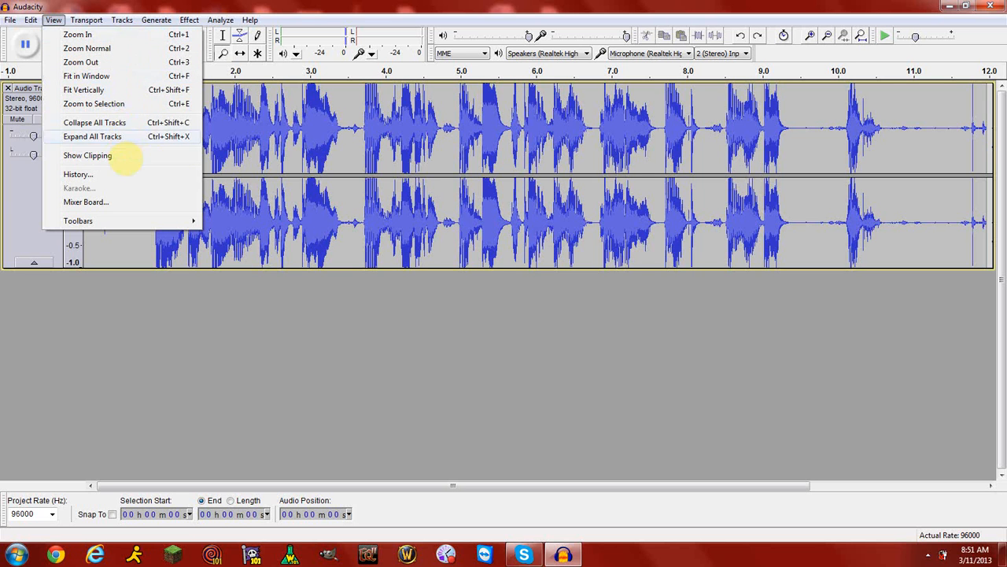
mouse_move(33, 22)
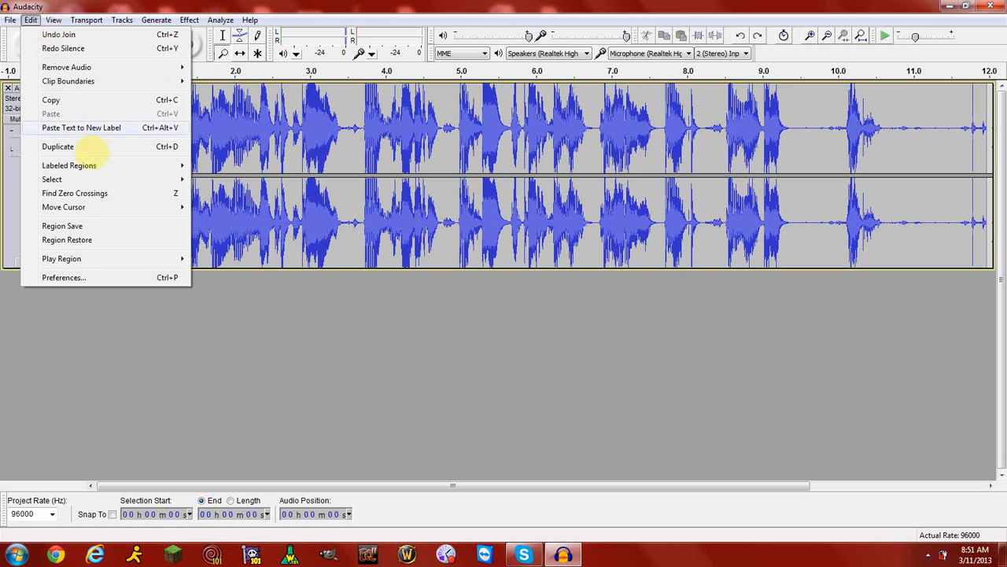
click(92, 277)
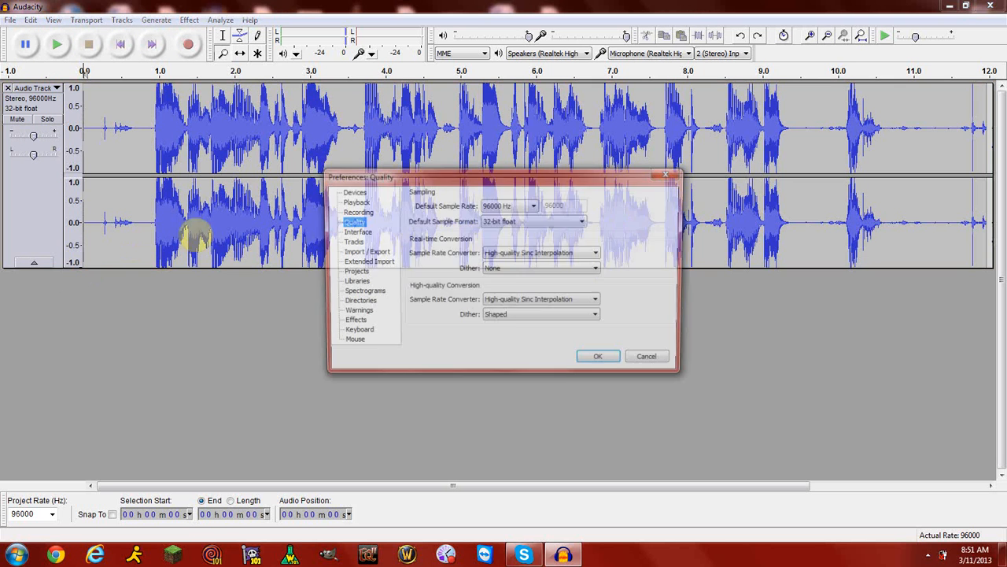
click(670, 172)
click(32, 21)
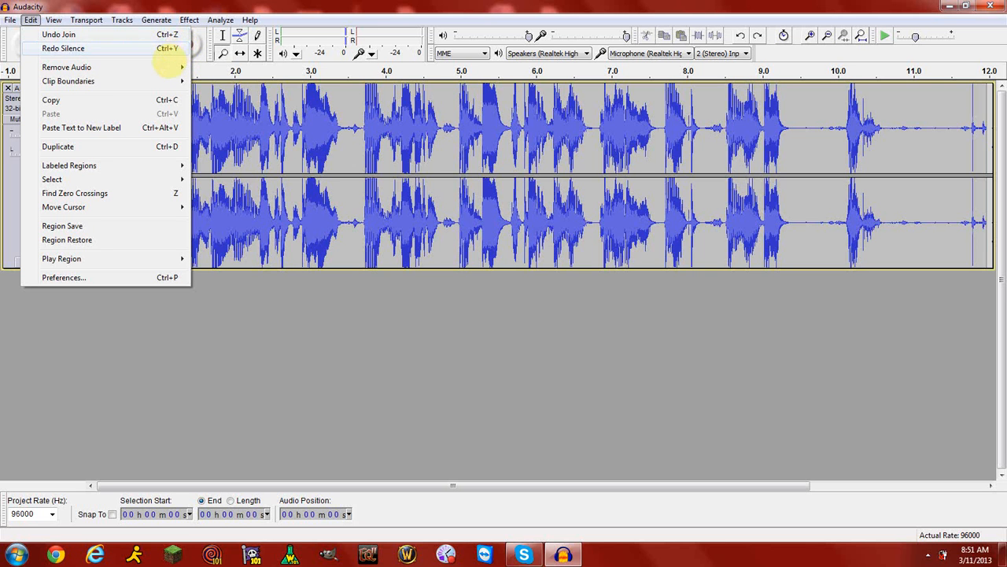
mouse_move(151, 85)
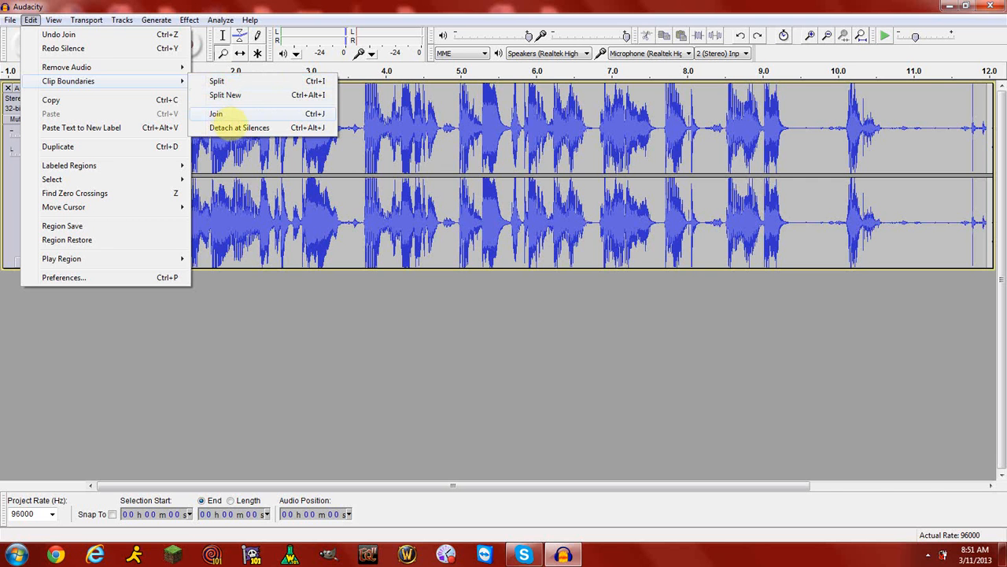
click(266, 11)
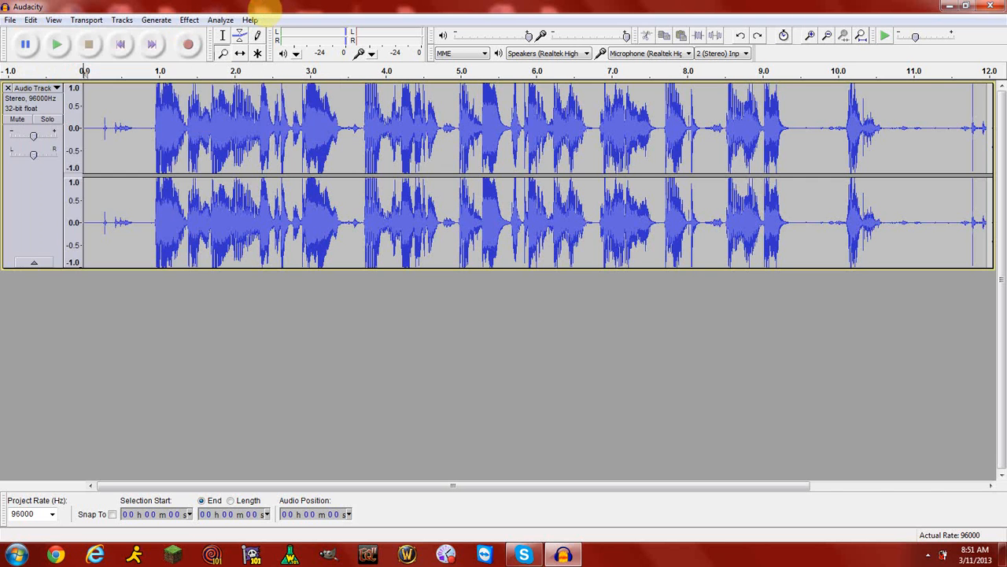
click(85, 20)
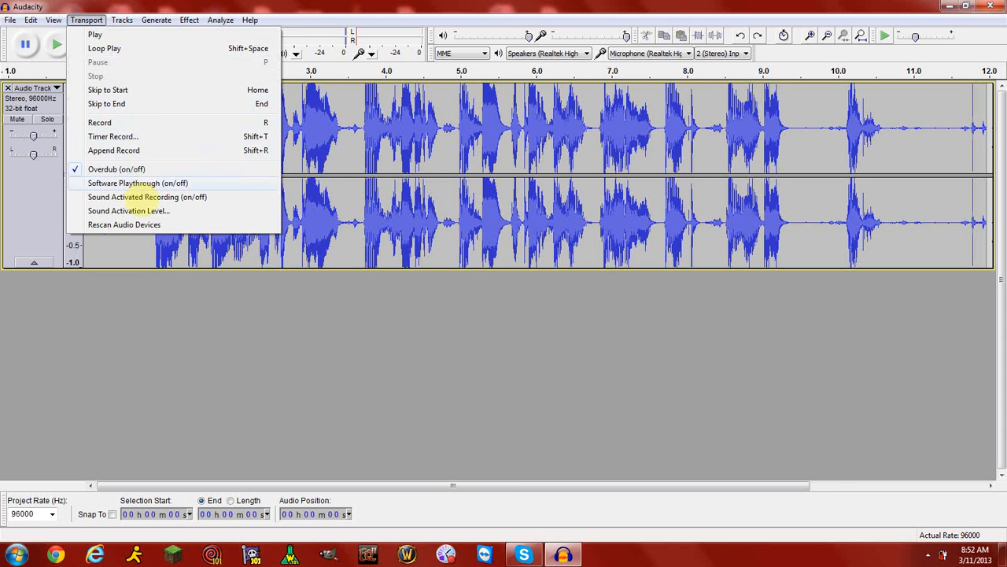
click(185, 8)
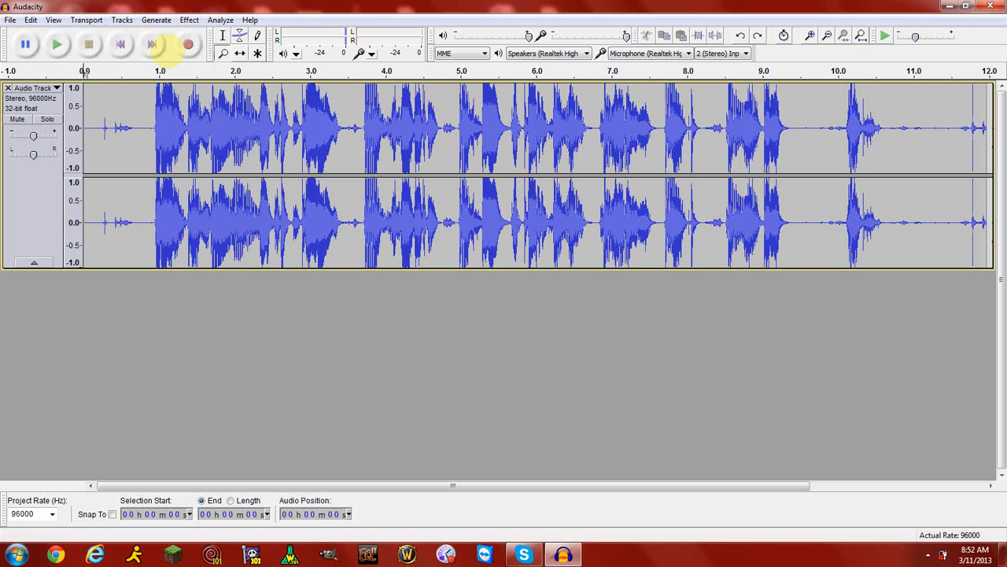
Step: Add a new empty mono audio track below the stereo recording
click(122, 19)
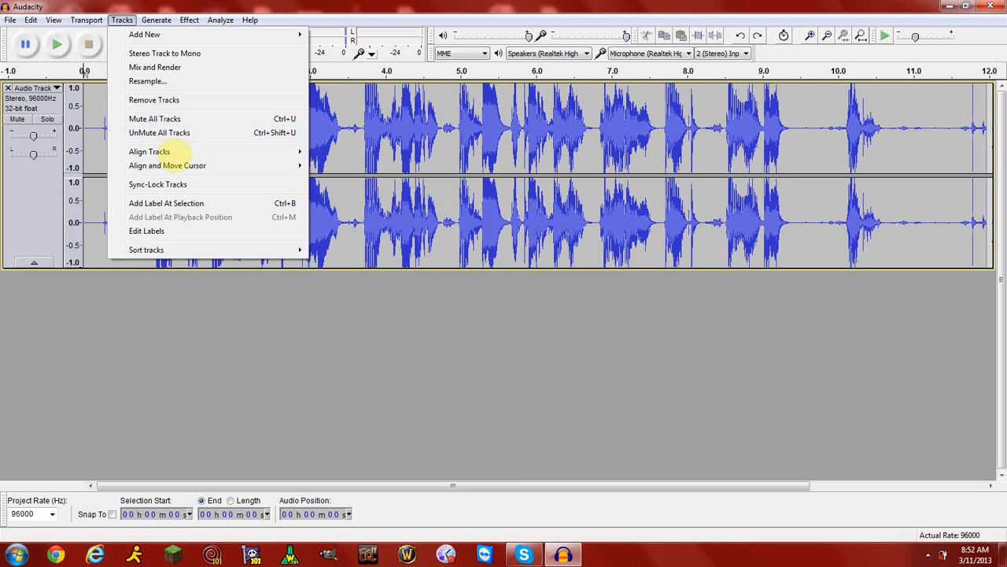
mouse_move(168, 36)
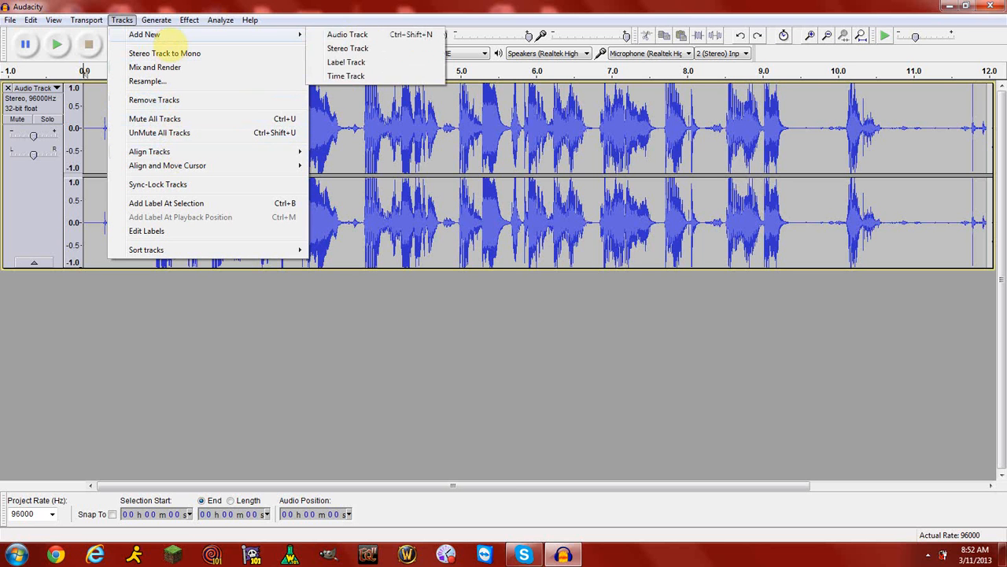
click(339, 35)
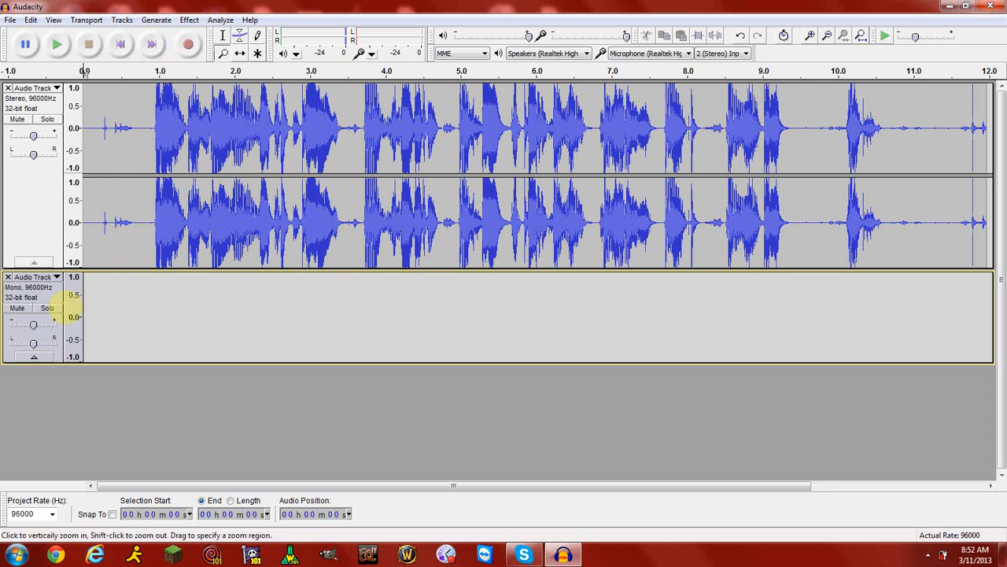
Step: Record a new stereo track of about 3 seconds from the microphone, below the empty mono track
click(59, 292)
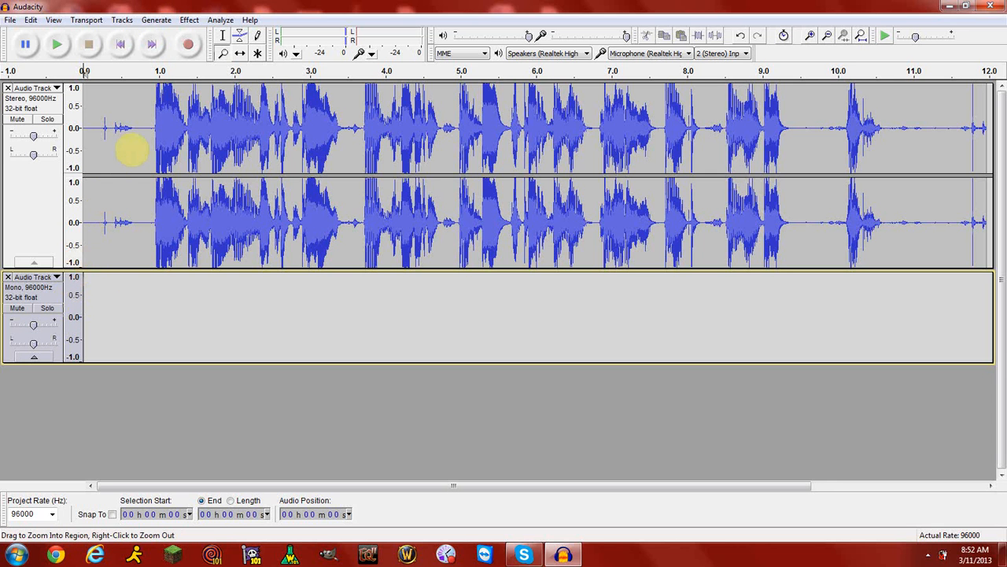
click(188, 44)
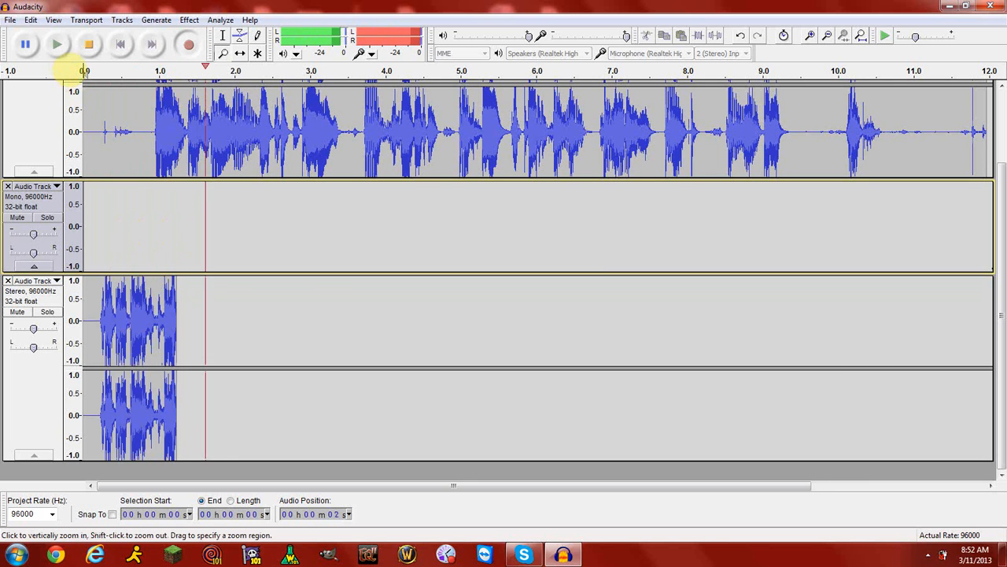
click(88, 44)
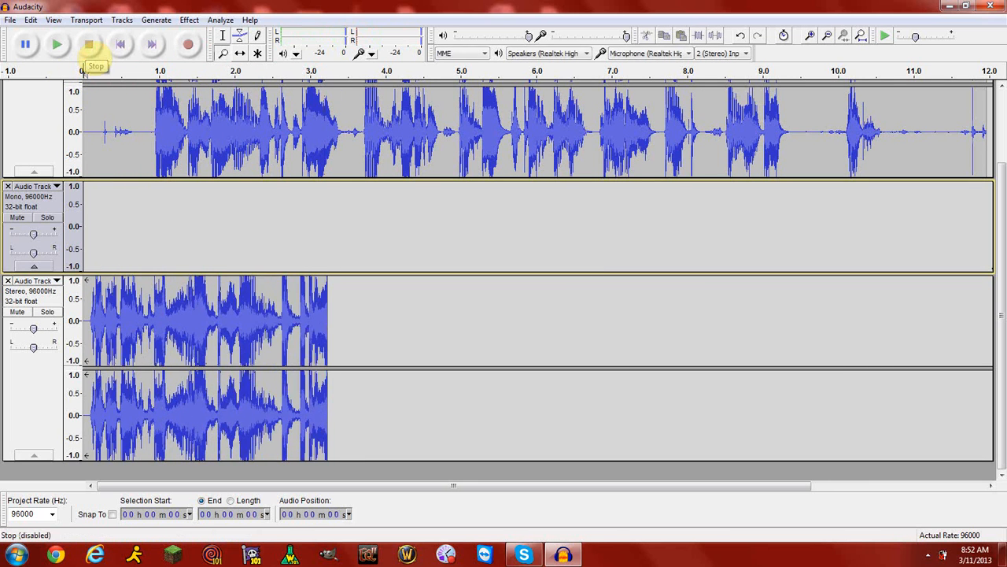
Step: Raise the new stereo recording's gain to +19 dB, and set it back to 0 dB
scroll(165, 142, up, 3)
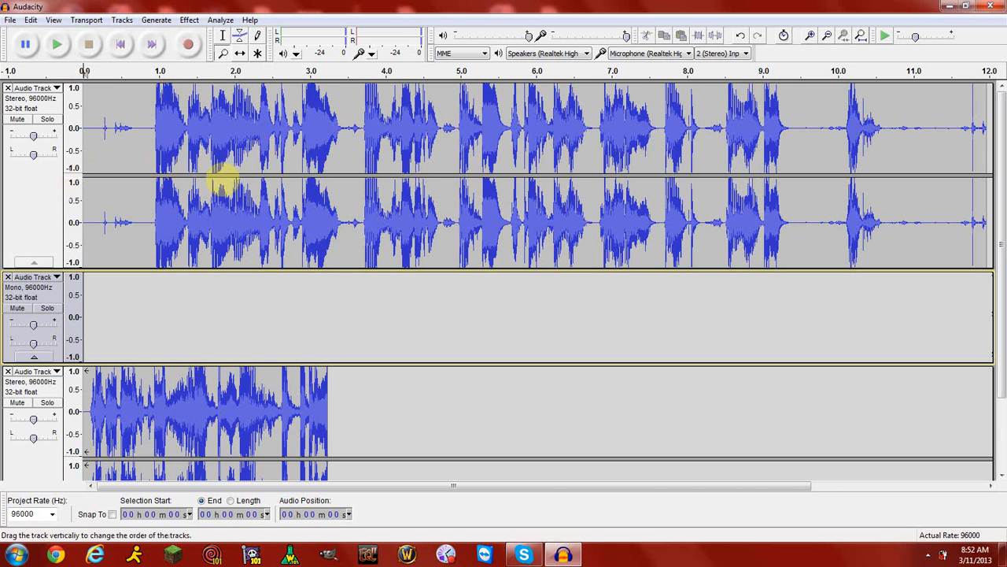
scroll(584, 199, down, 2)
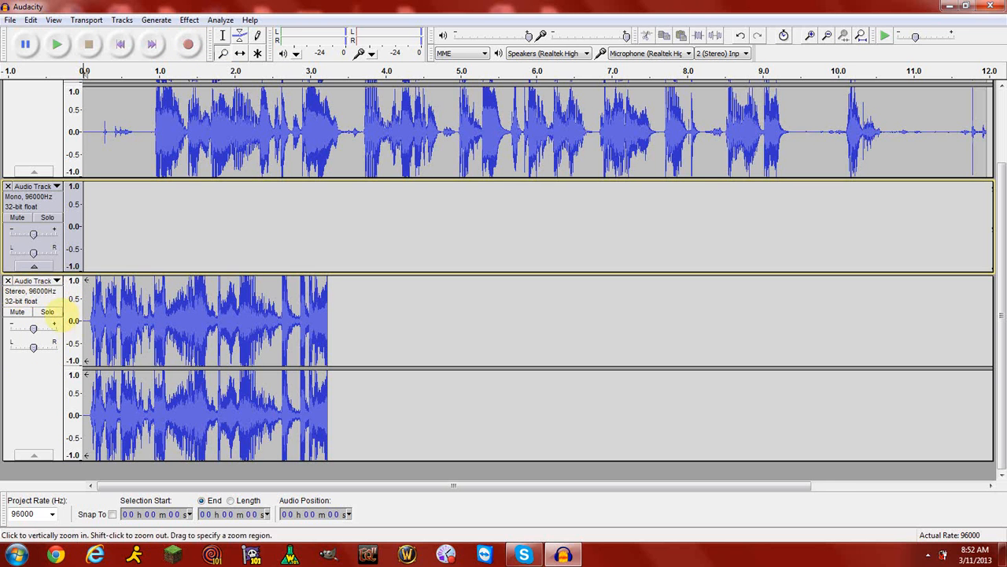
scroll(50, 326, up, 3)
scroll(50, 326, down, 3)
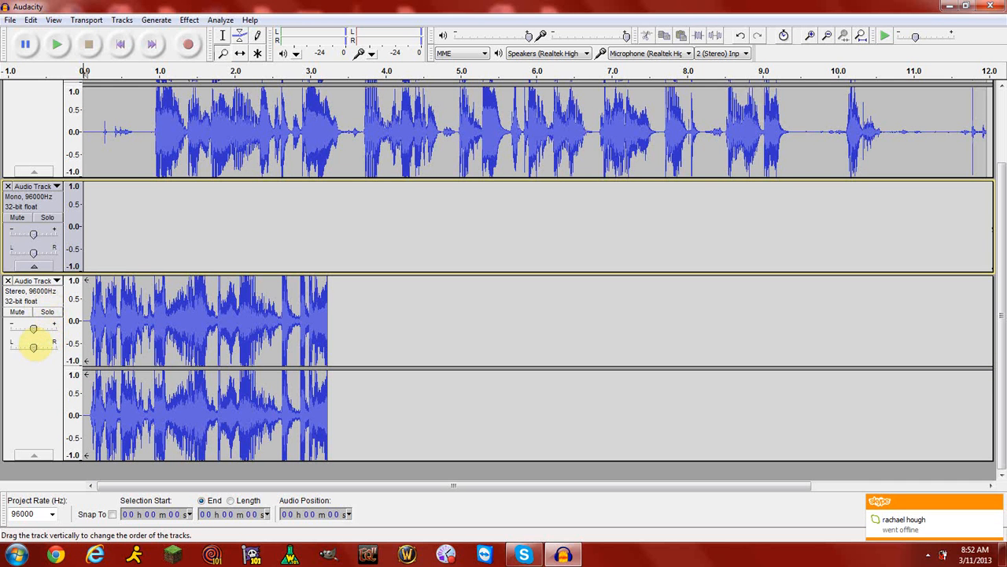
drag(33, 329, 62, 350)
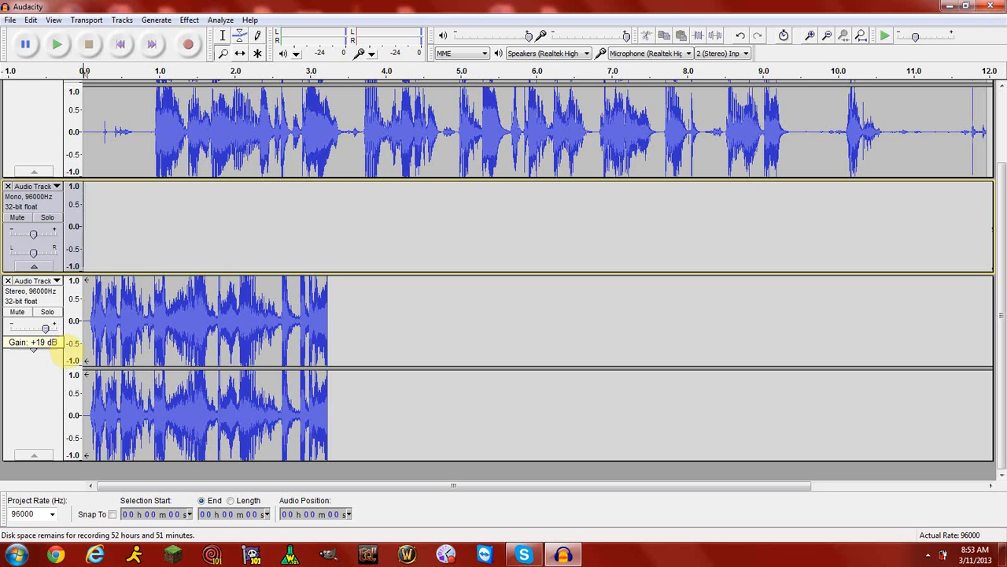
mouse_move(48, 357)
mouse_down()
mouse_move(18, 366)
mouse_move(41, 361)
mouse_up()
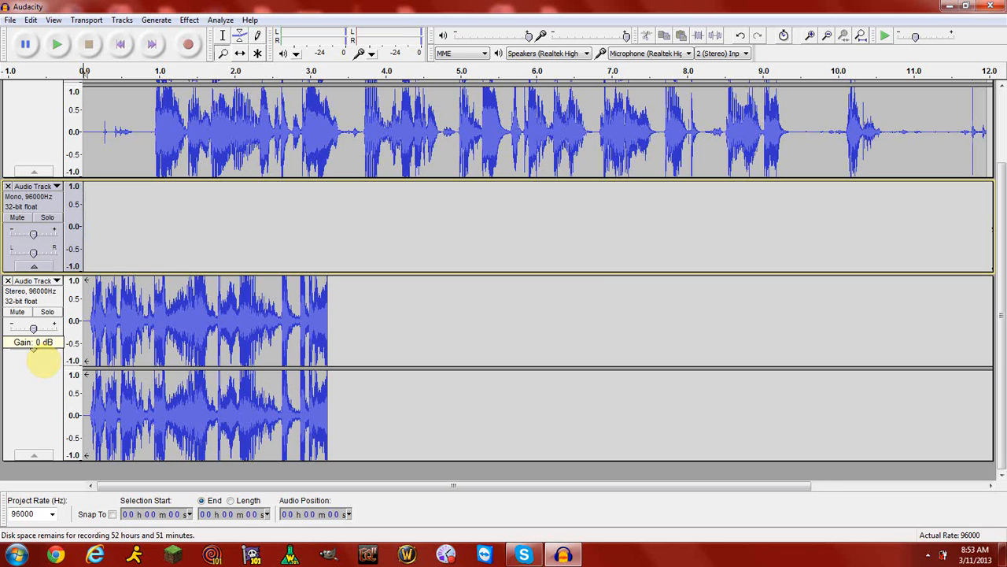
mouse_move(31, 346)
mouse_down()
mouse_move(33, 362)
mouse_move(33, 349)
mouse_up()
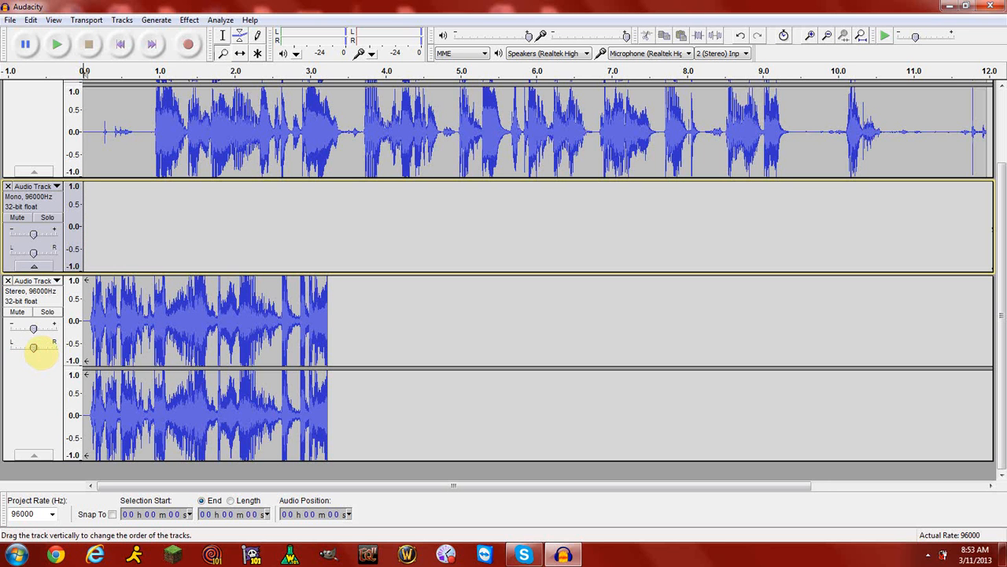
Step: Mute and unmute the new stereo recording, and switch its solo playback on and off again
click(21, 312)
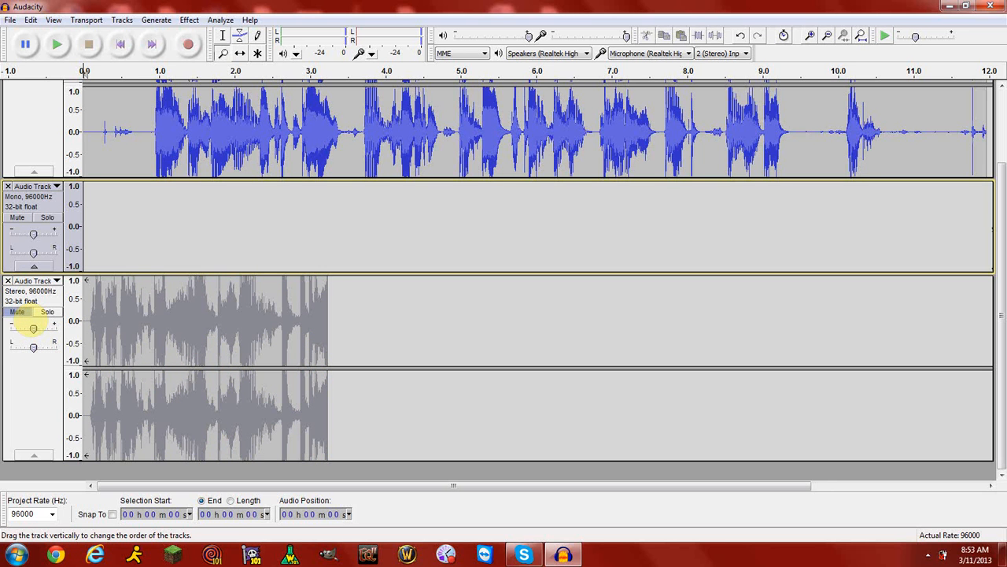
click(15, 313)
click(47, 323)
click(48, 312)
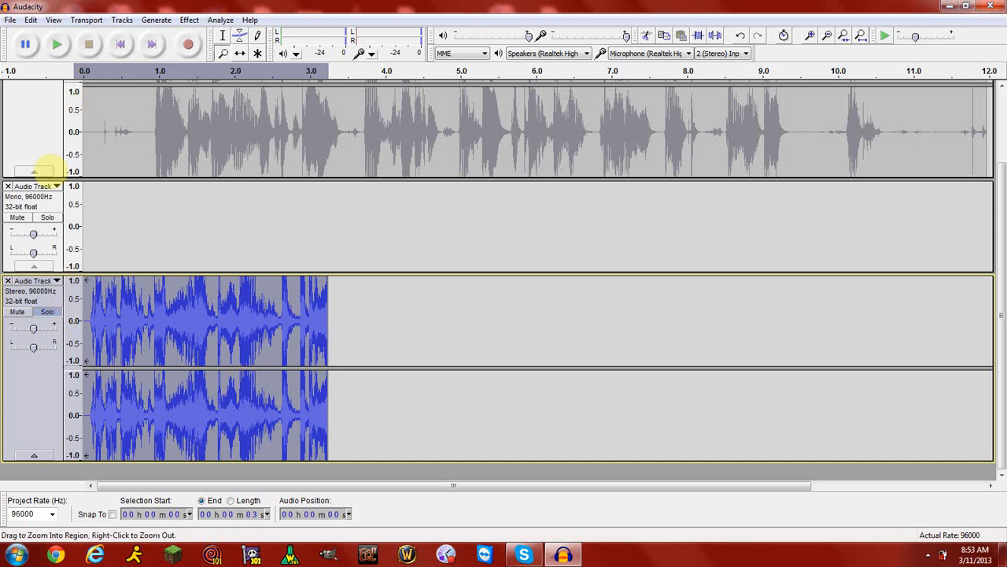
click(47, 312)
Step: Delete the new stereo recording and the empty mono track, keeping only the original stereo recording
scroll(41, 280, up, 3)
scroll(41, 271, down, 3)
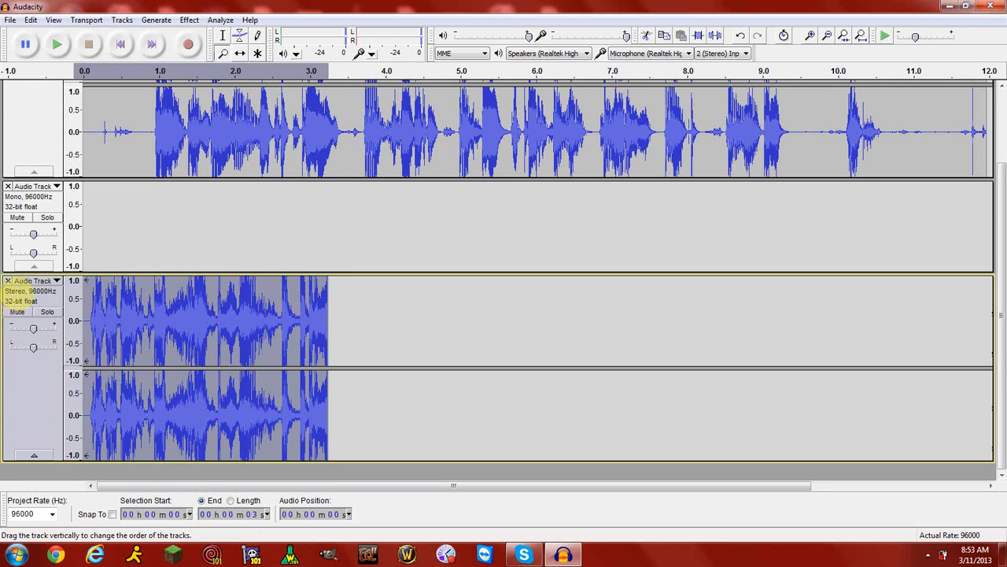
click(7, 281)
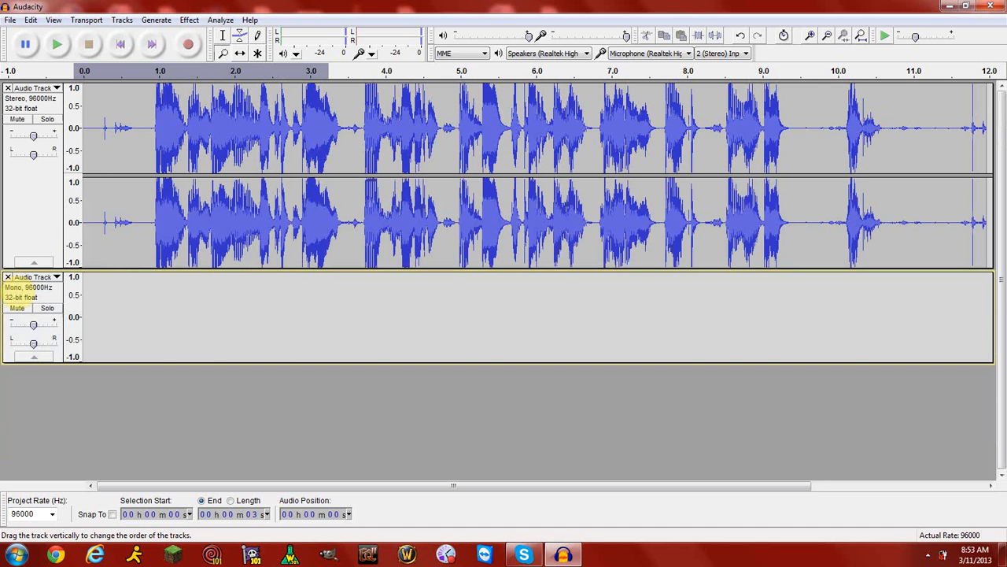
click(8, 277)
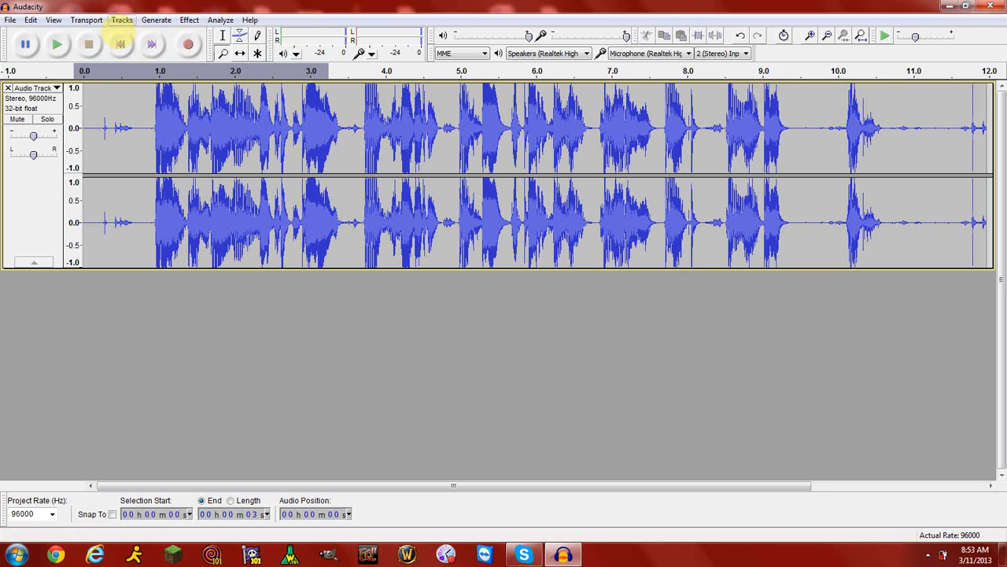
Step: Examine the available commands for generating sounds and applying effects
click(155, 20)
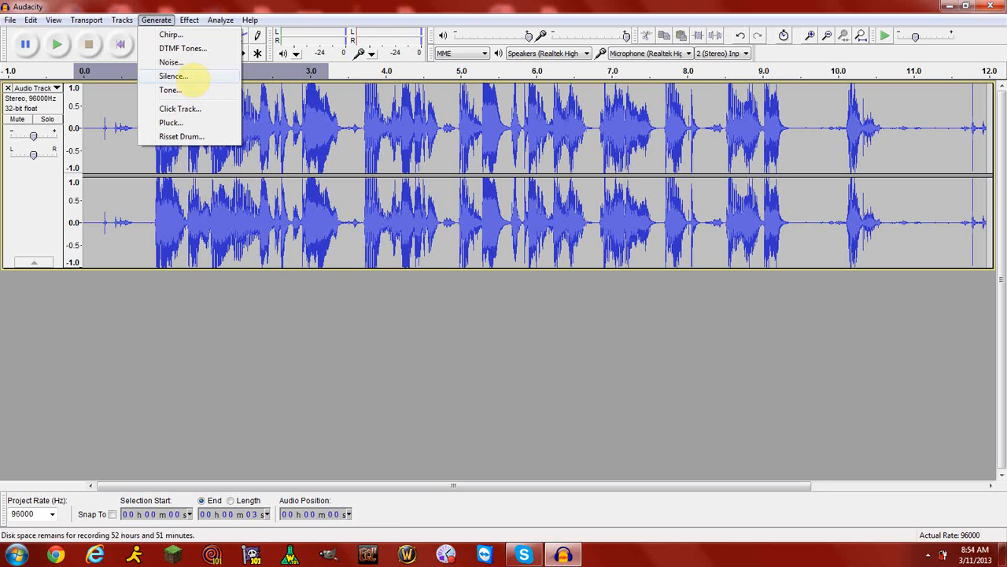
mouse_move(189, 20)
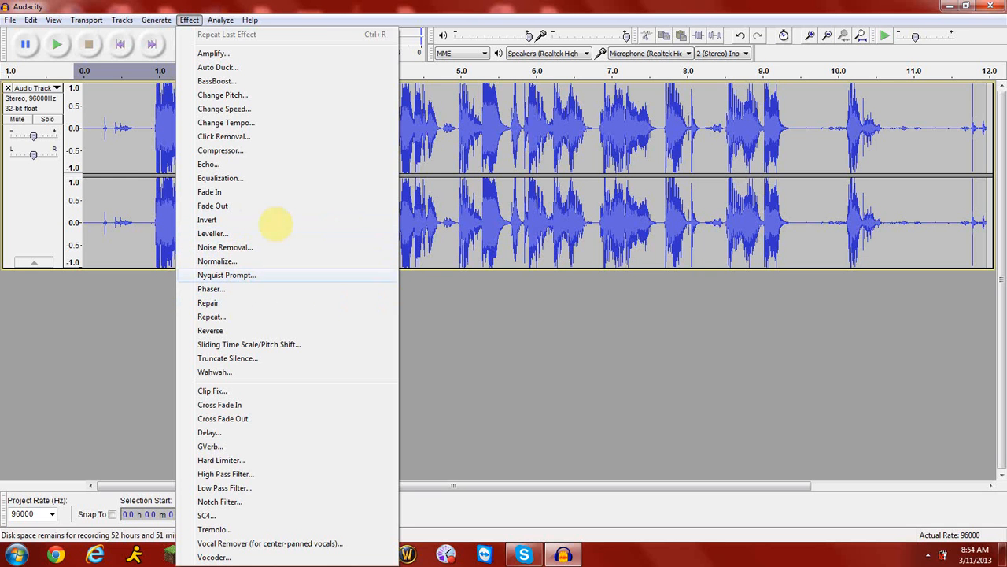
click(324, 7)
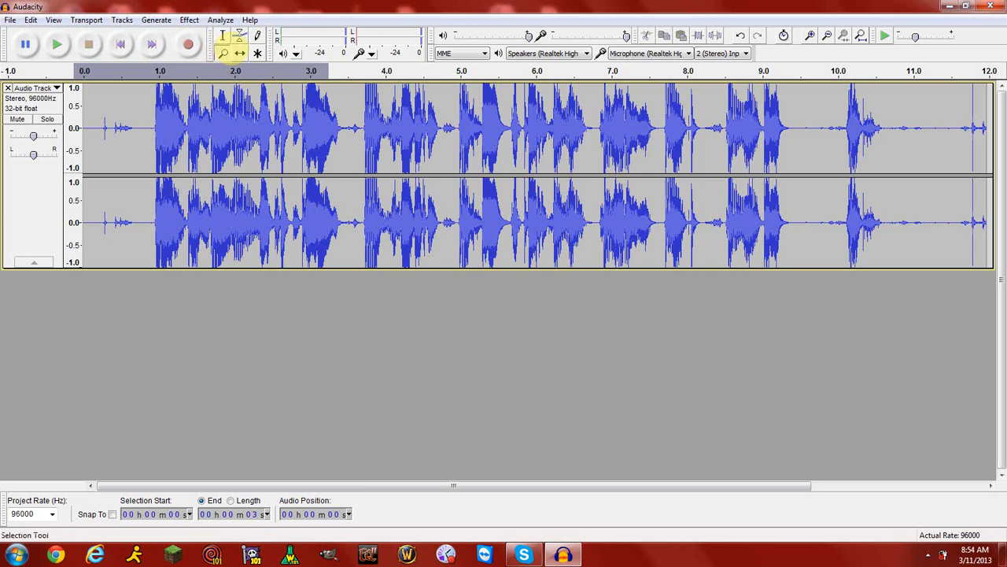
Step: Activate the Selection tool and select the entire stereo recording
click(226, 40)
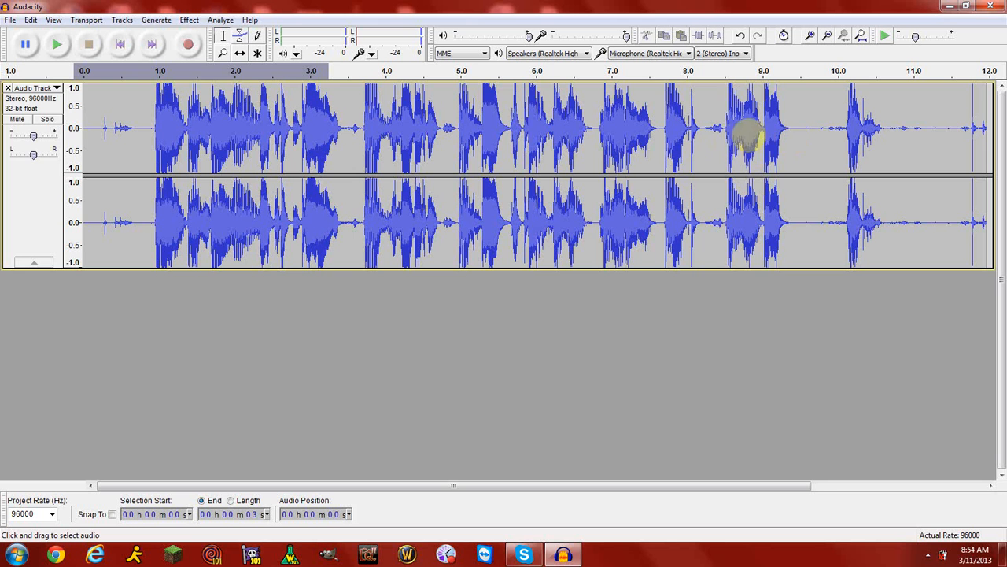
drag(787, 131, 356, 129)
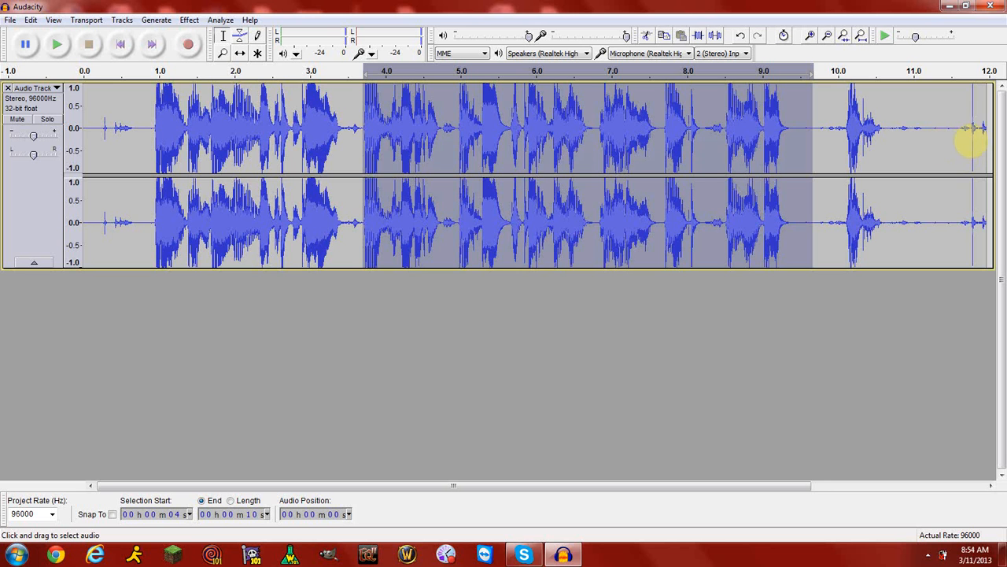
click(50, 211)
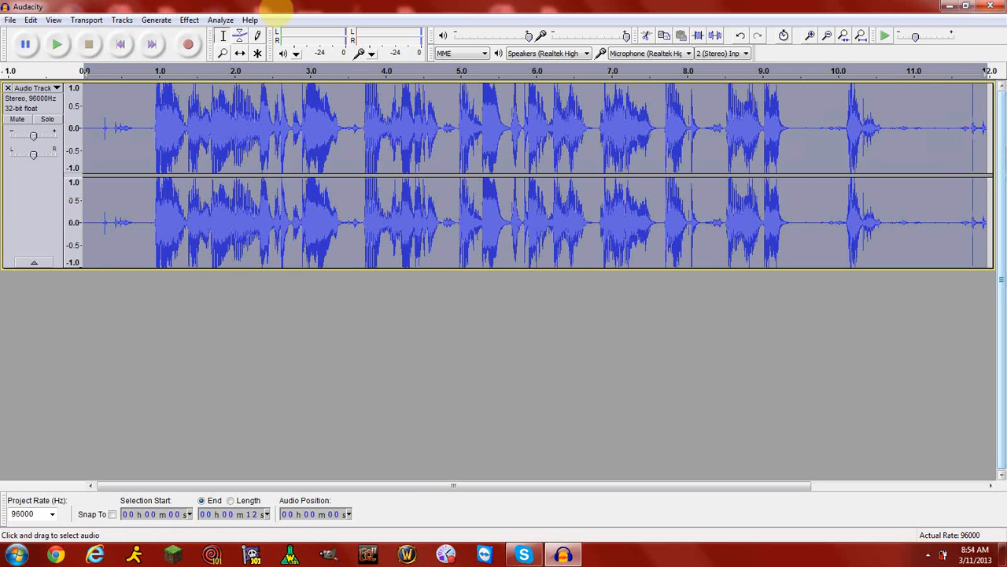
Step: Amplify the whole stereo recording with clipping allowed, and play back its beginning
click(189, 19)
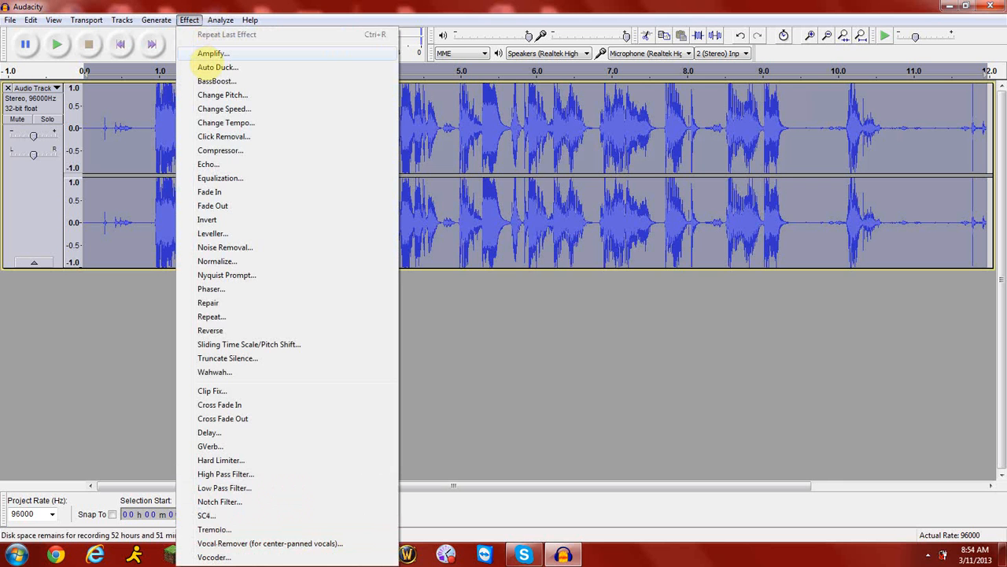
click(211, 53)
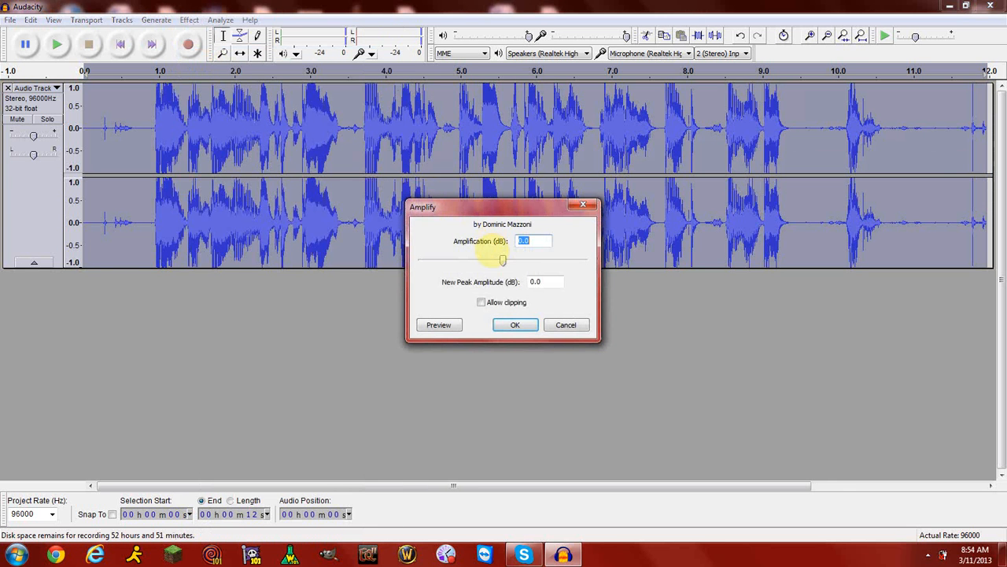
mouse_move(503, 261)
mouse_down()
mouse_move(475, 261)
mouse_move(539, 261)
mouse_move(486, 261)
mouse_move(512, 261)
mouse_up()
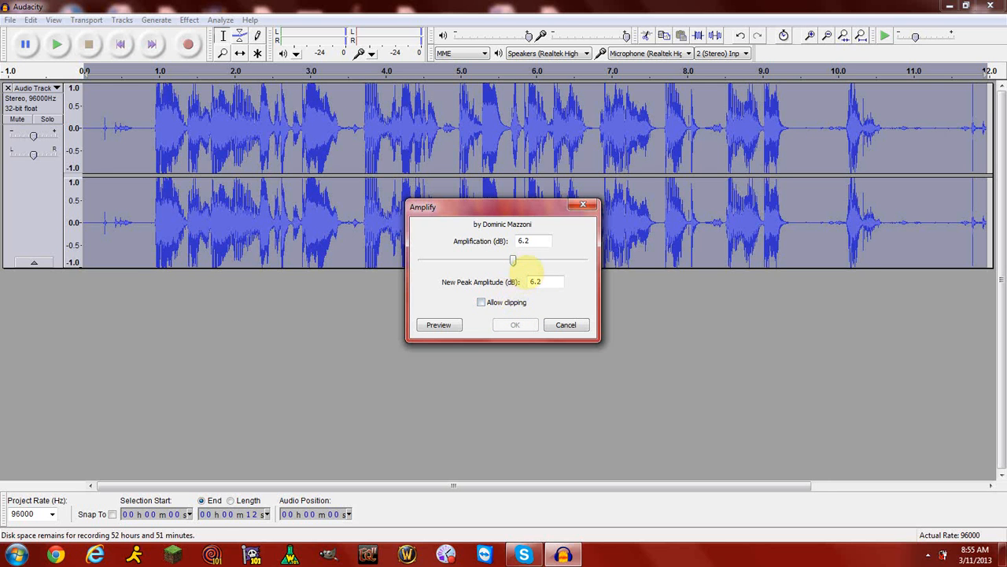
drag(513, 260, 513, 261)
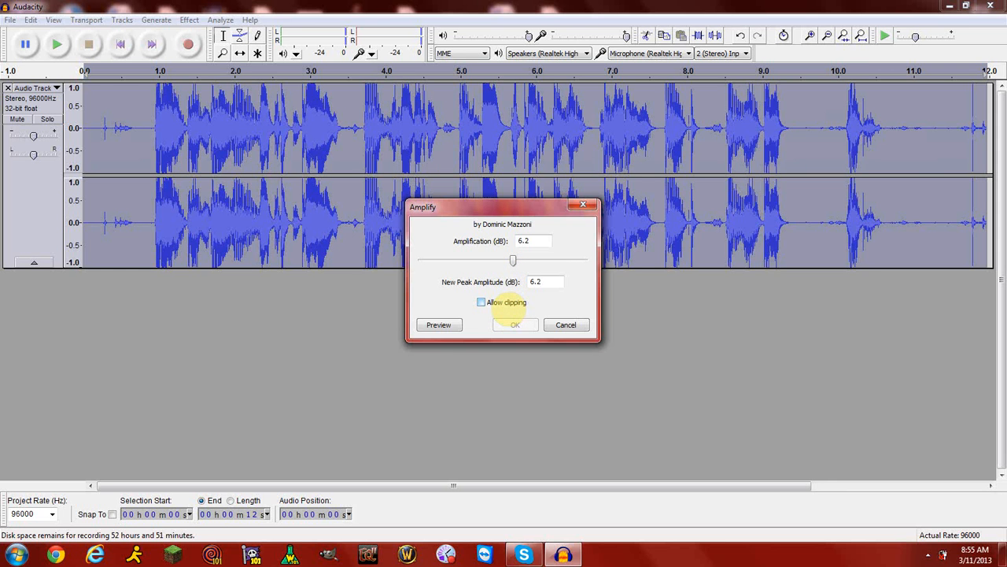
drag(512, 261, 509, 261)
click(481, 302)
click(514, 325)
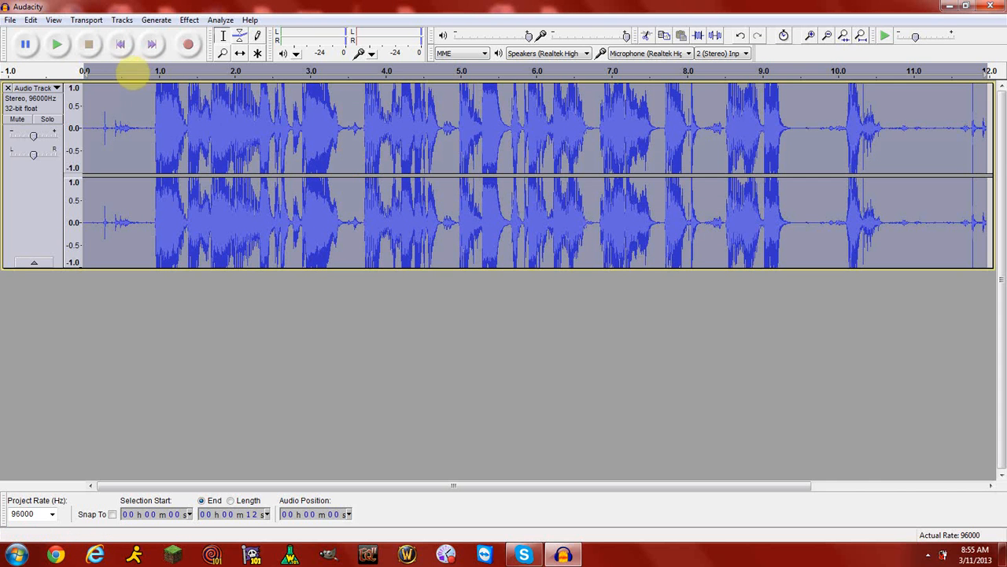
click(56, 44)
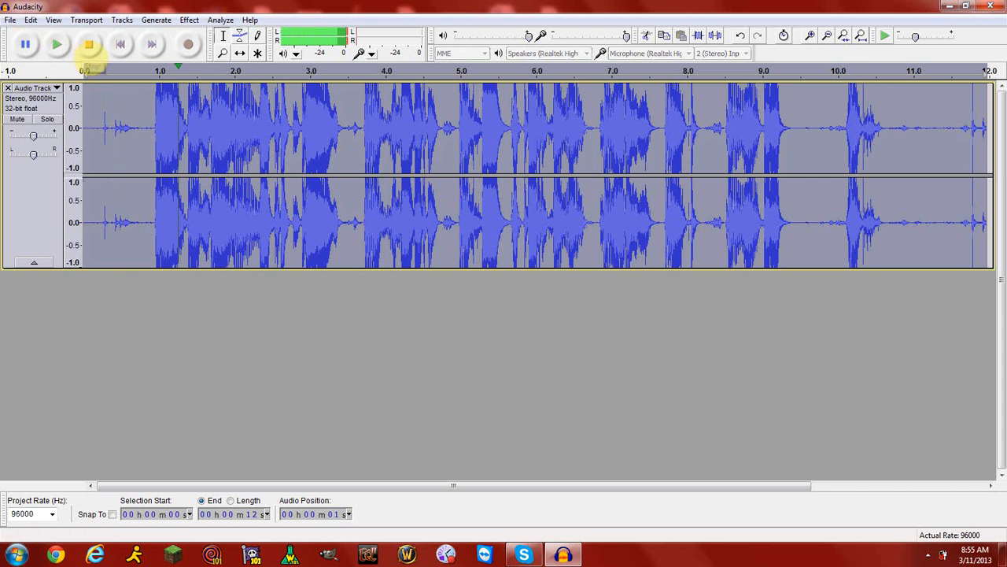
click(89, 45)
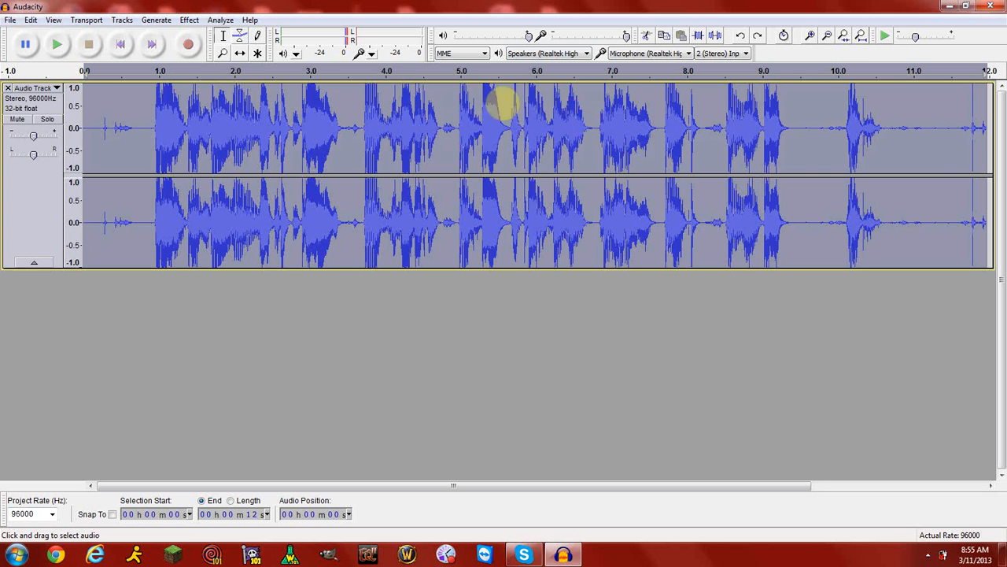
Step: Select the burst of audio between about 2.9 and 3.4 seconds and play it back
click(189, 19)
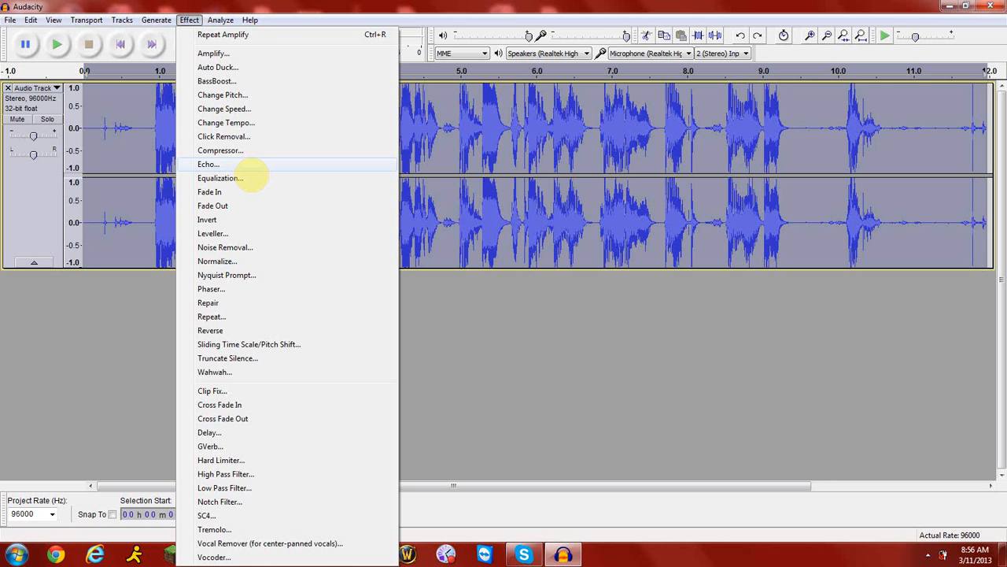
click(483, 135)
drag(441, 137, 428, 137)
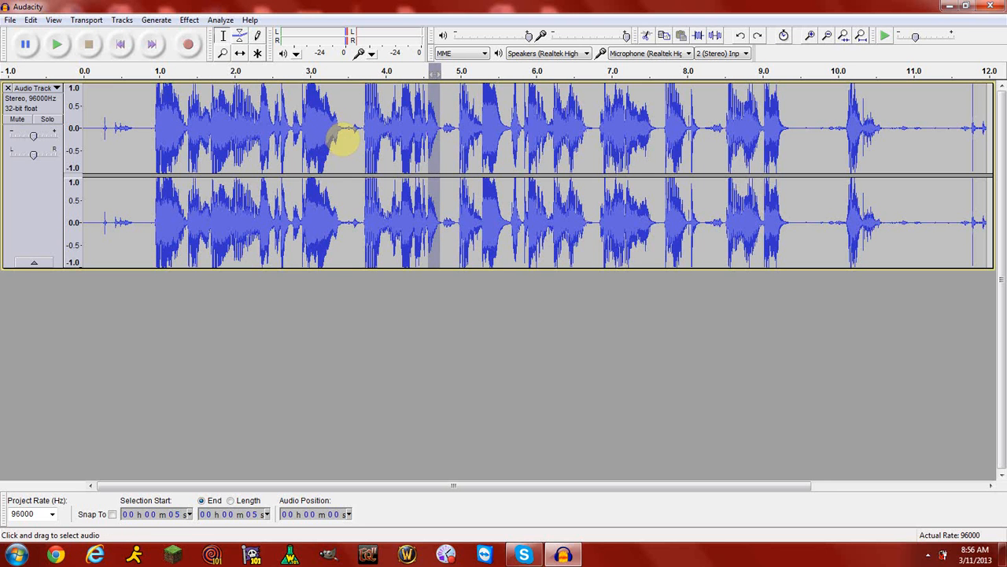
drag(343, 140, 302, 132)
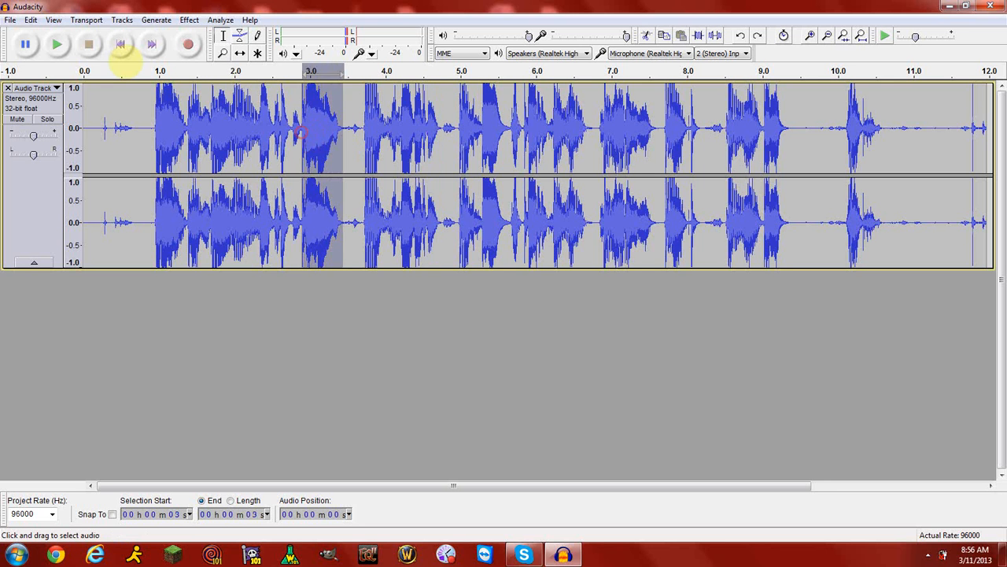
click(57, 45)
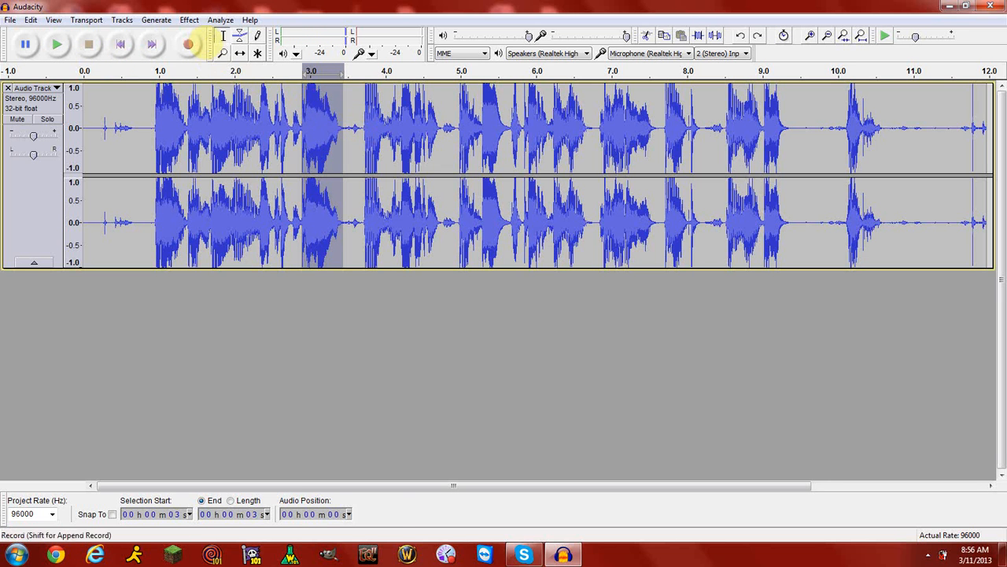
Step: Apply the Echo effect to the selected audio with a 1-second delay time and 0.5 decay factor, and play it back
click(188, 20)
click(209, 164)
click(541, 261)
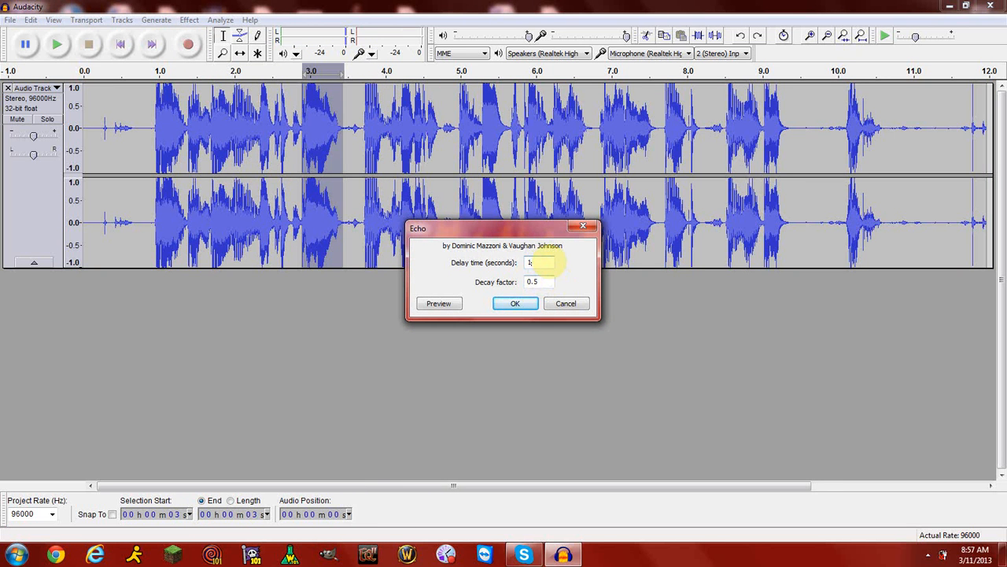
click(549, 262)
click(536, 260)
drag(545, 281, 526, 279)
click(539, 253)
click(514, 303)
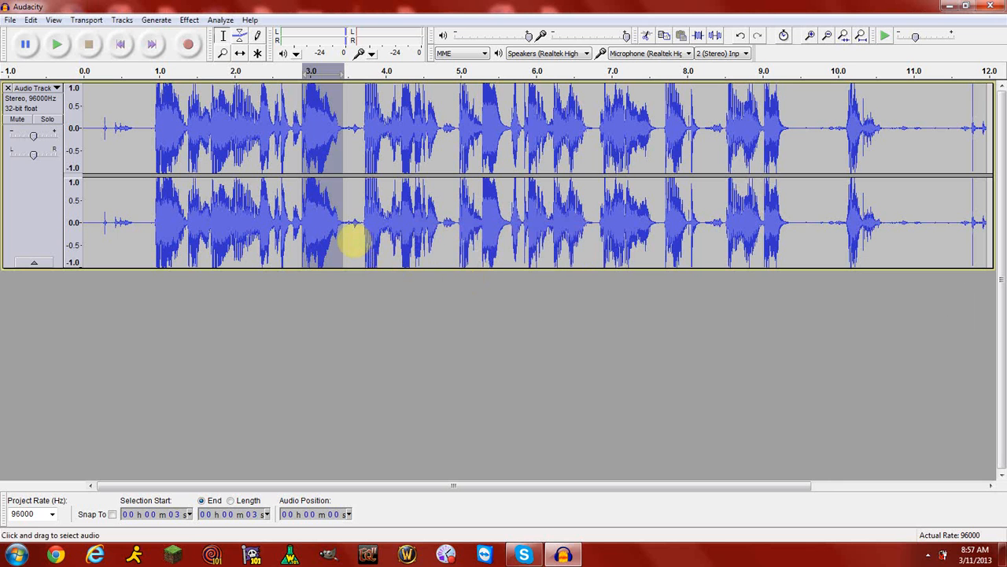
click(62, 45)
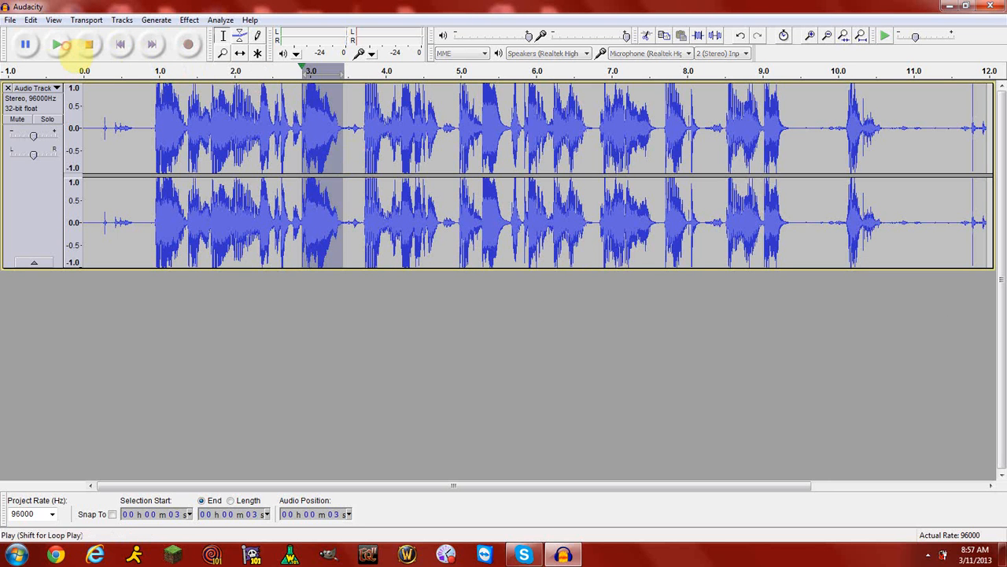
click(89, 45)
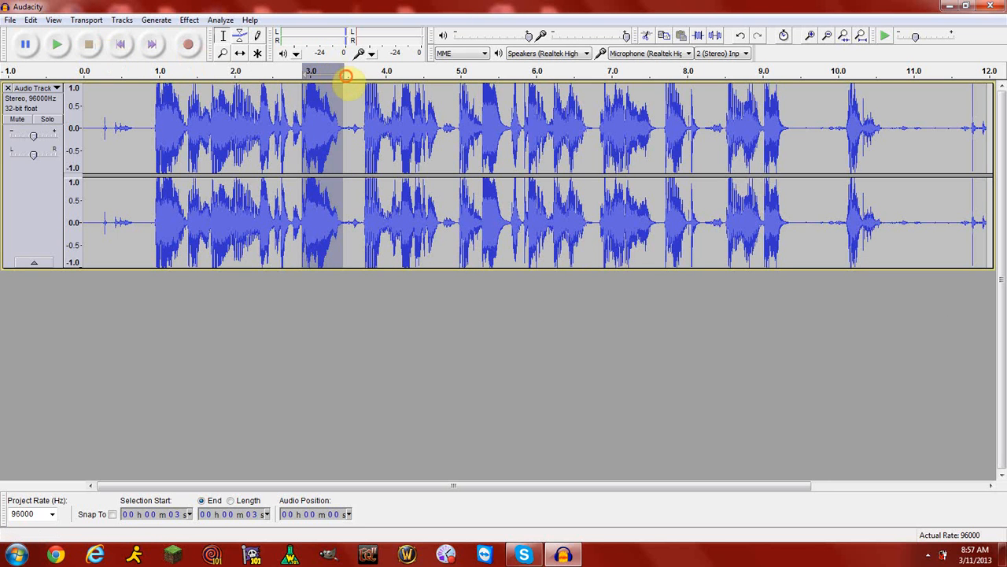
Step: Play back the selected burst at about 3 seconds, and play the recording onward from about 3.5 seconds
click(303, 73)
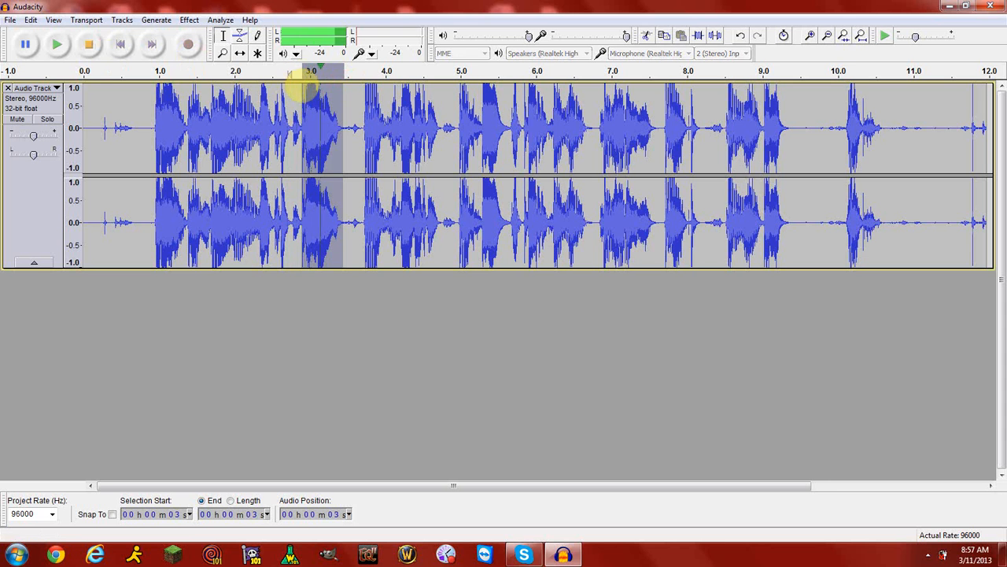
click(89, 45)
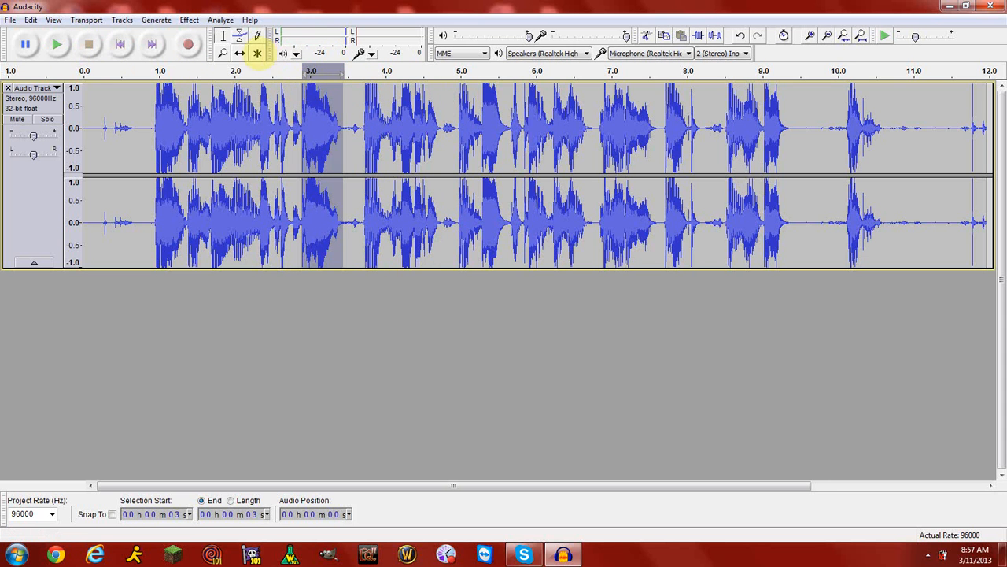
click(223, 35)
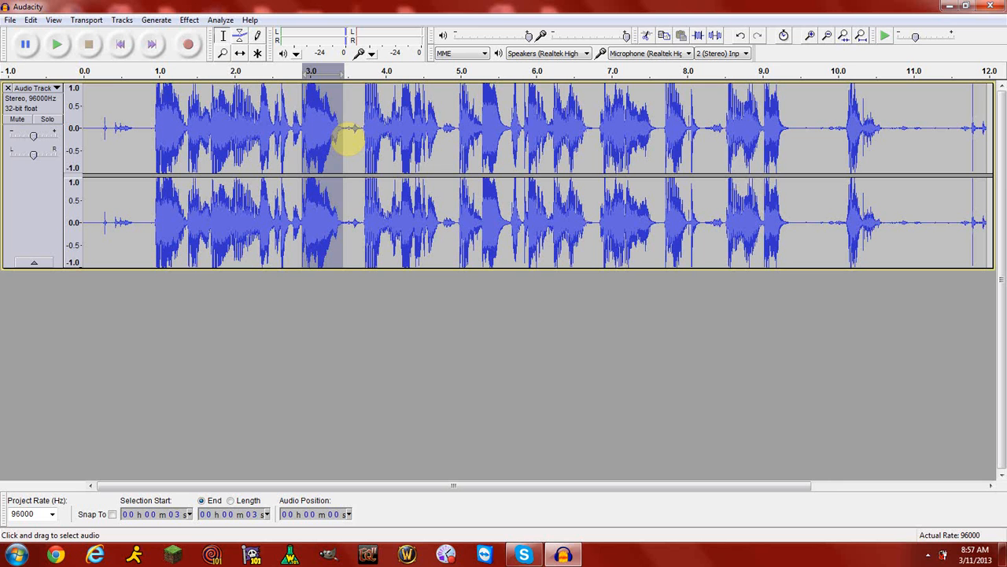
click(351, 139)
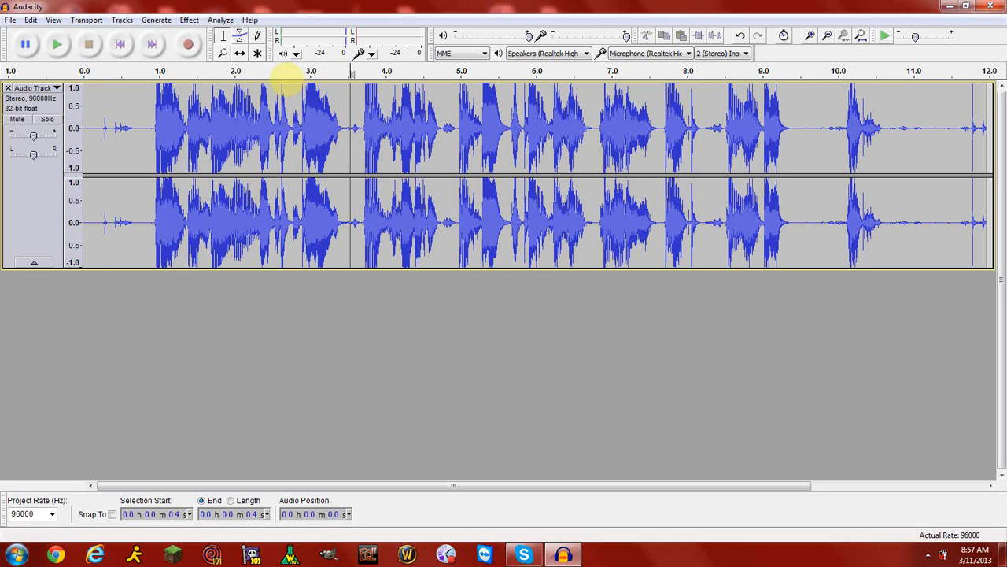
click(282, 71)
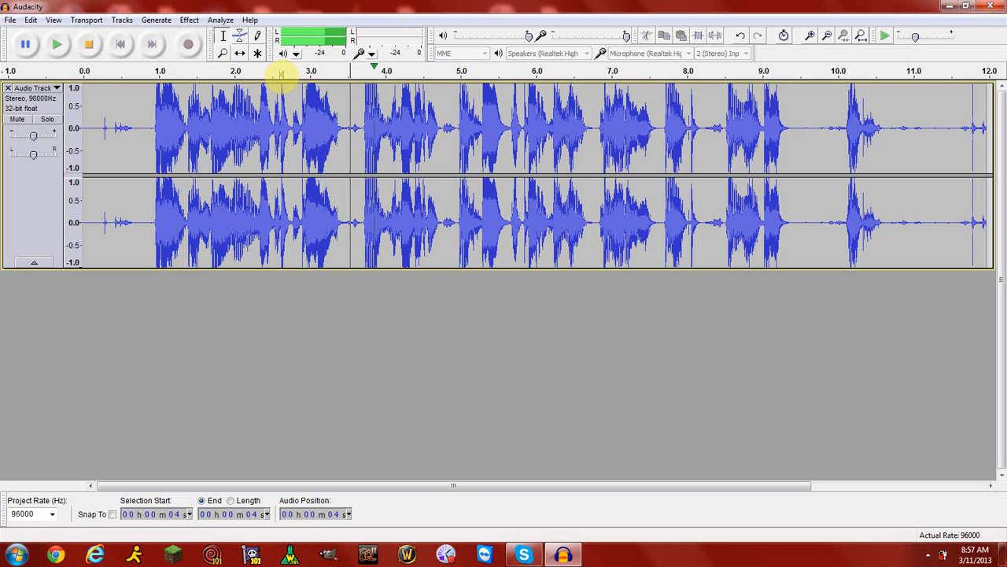
click(89, 44)
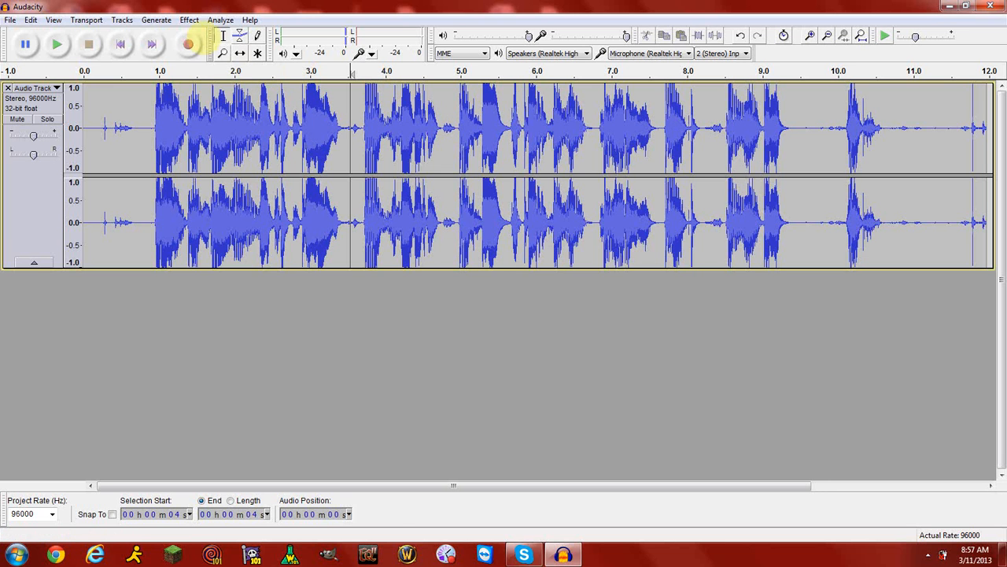
Step: Apply the Fade In effect to the first 11 seconds of the stereo recording and undo it
click(168, 20)
mouse_move(189, 19)
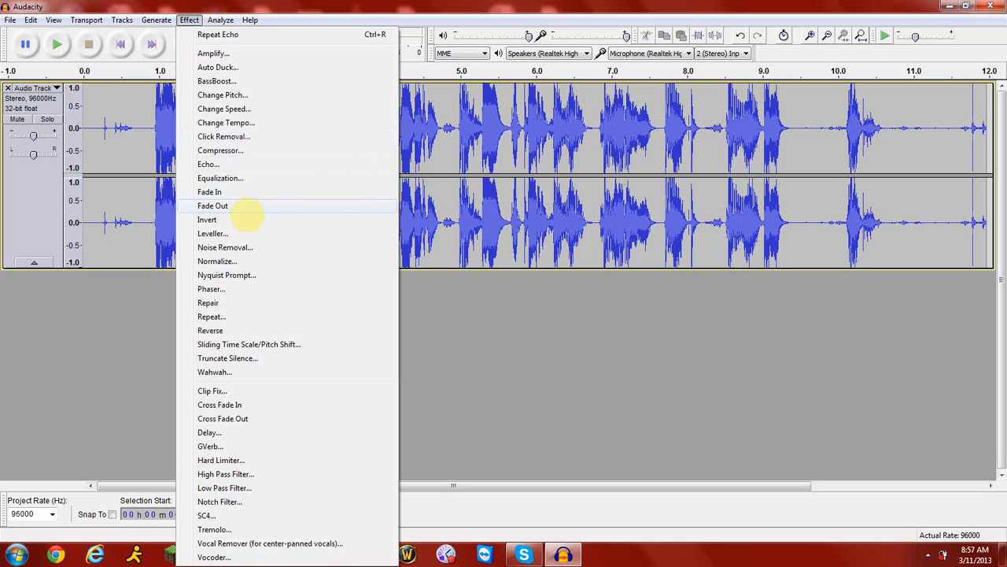
click(592, 366)
drag(915, 187, 7, 184)
click(189, 19)
click(233, 196)
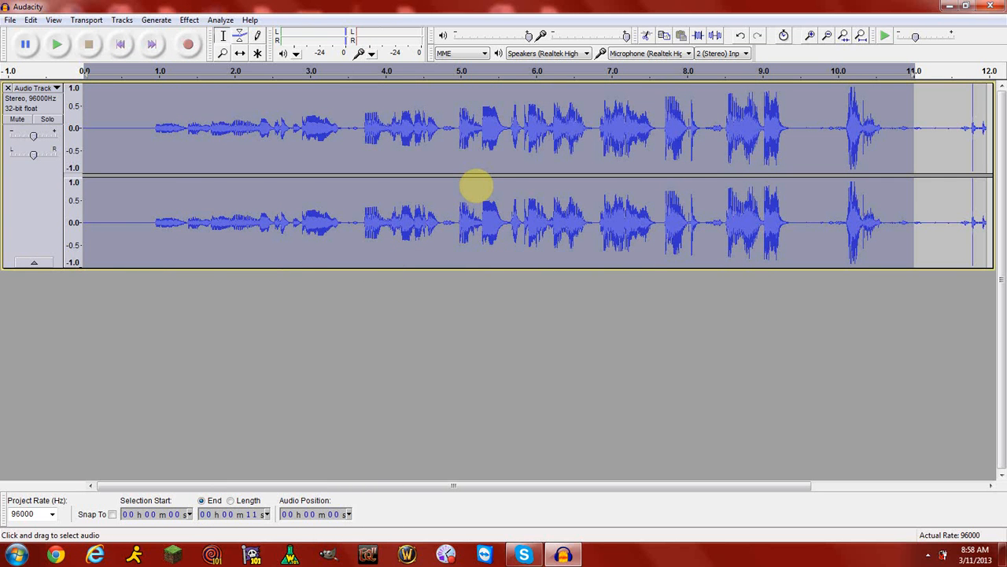
key(ctrl+z)
click(682, 323)
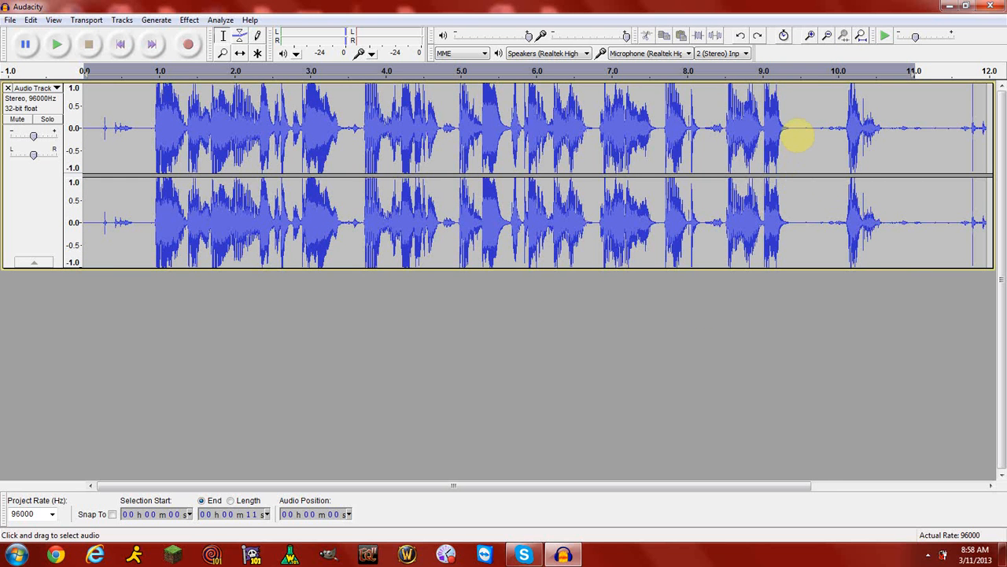
Step: Apply the Fade Out effect to the audio between about 8.6 and 9.4 seconds and undo it
mouse_move(796, 135)
mouse_down()
mouse_move(717, 136)
mouse_move(731, 135)
mouse_up()
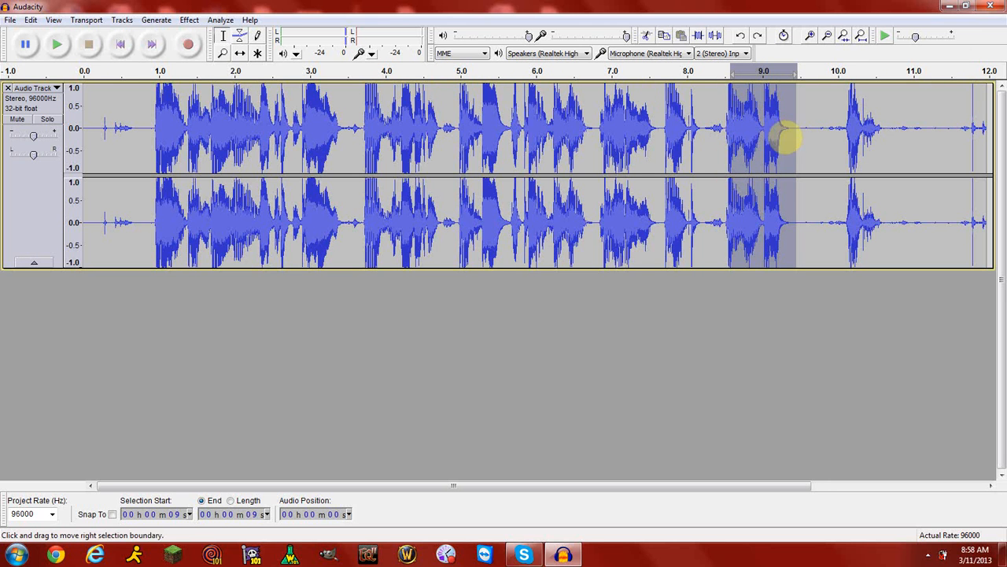
drag(797, 134, 792, 137)
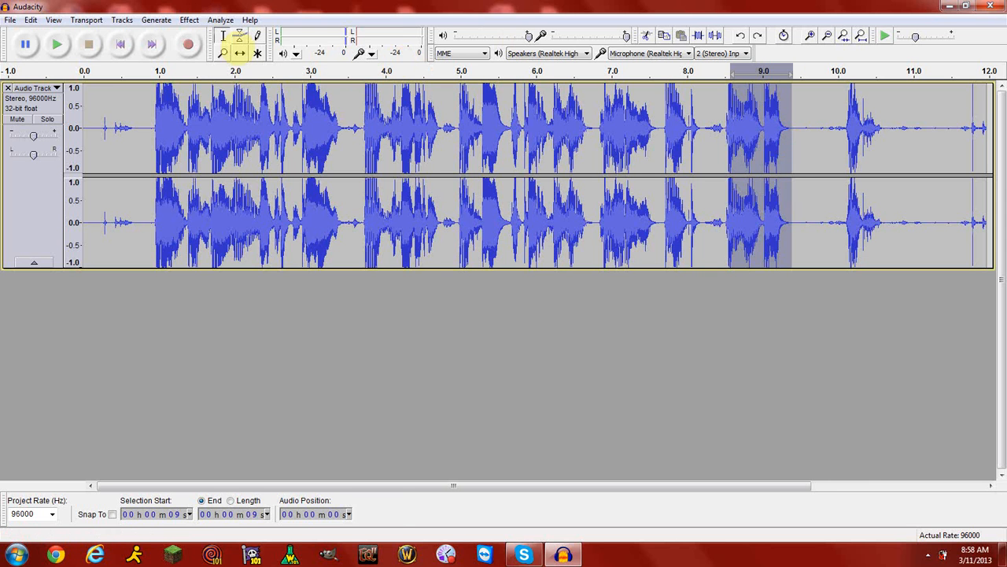
click(189, 19)
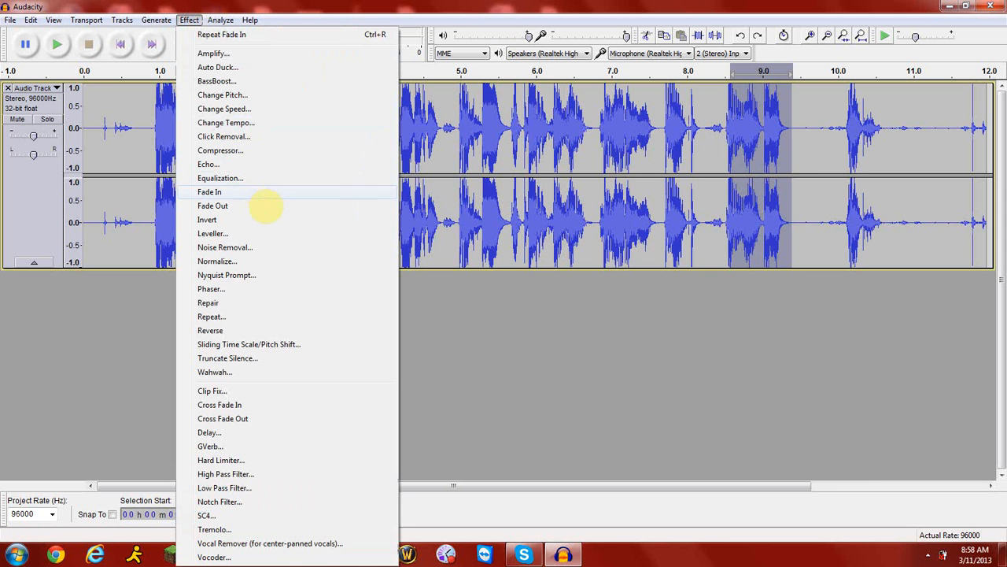
click(254, 203)
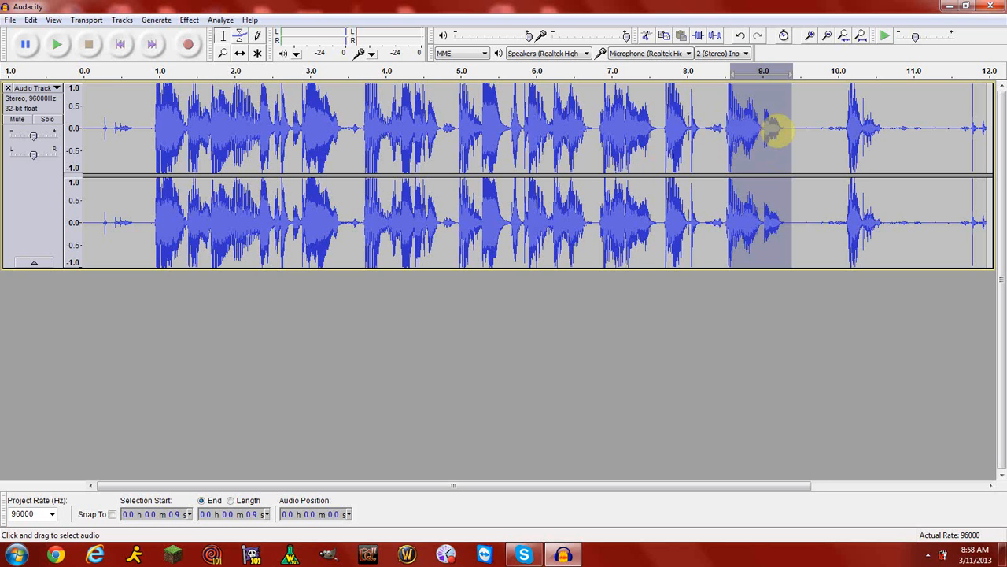
key(ctrl+z)
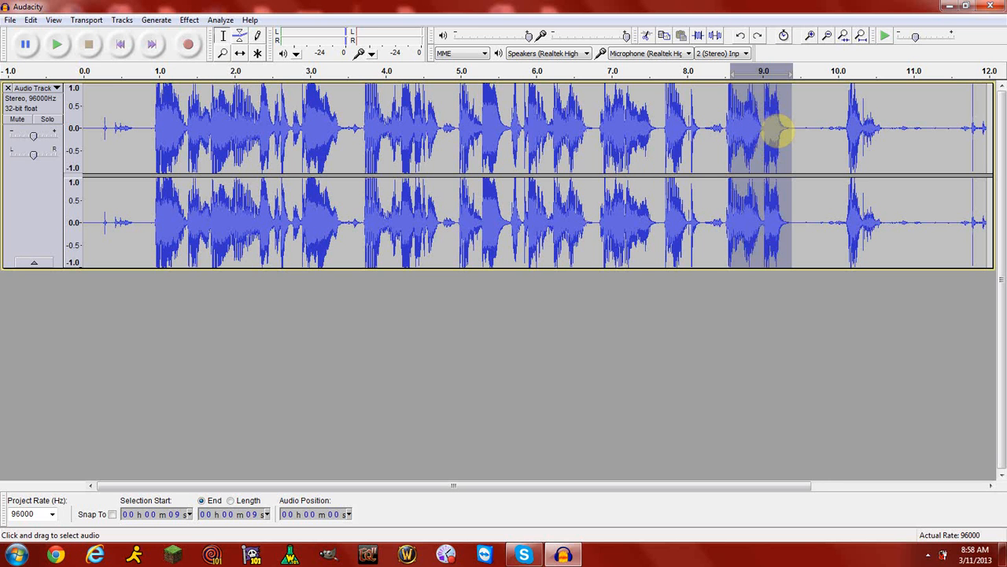
click(776, 158)
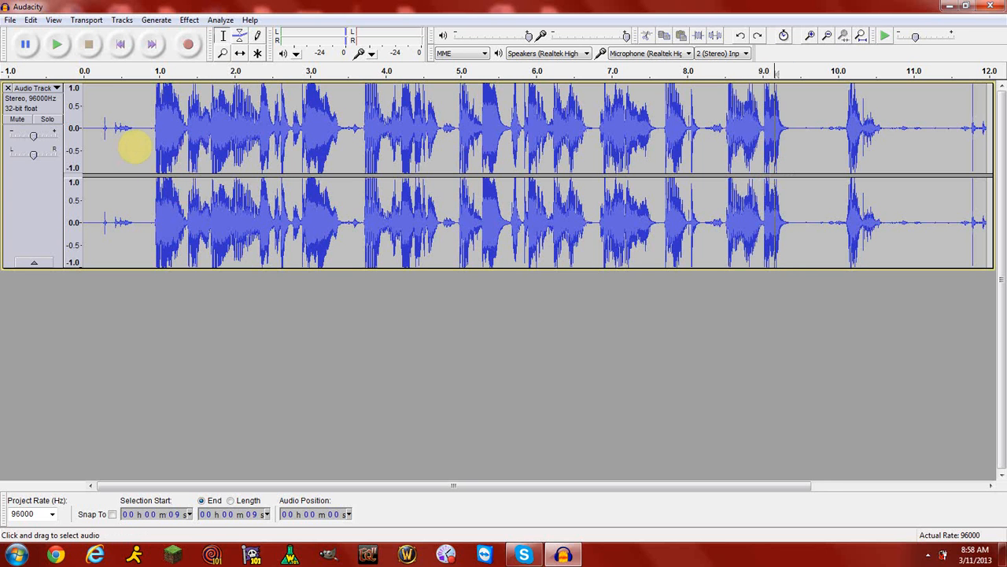
Step: Apply the Fade In effect to the audio between about 0.9 and 1.3 seconds, undo it and clear the selection
click(149, 147)
drag(149, 146, 181, 151)
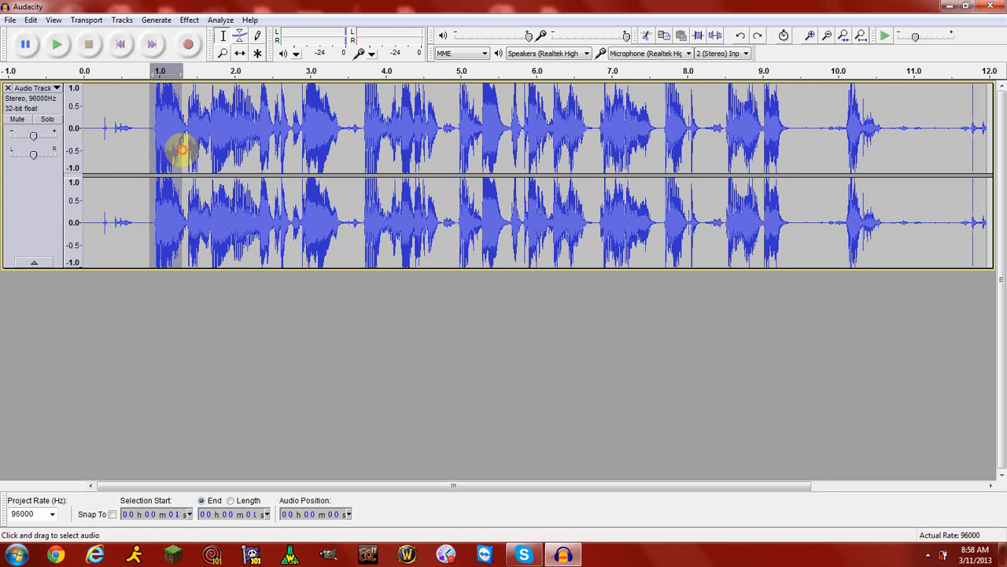
click(190, 21)
click(237, 195)
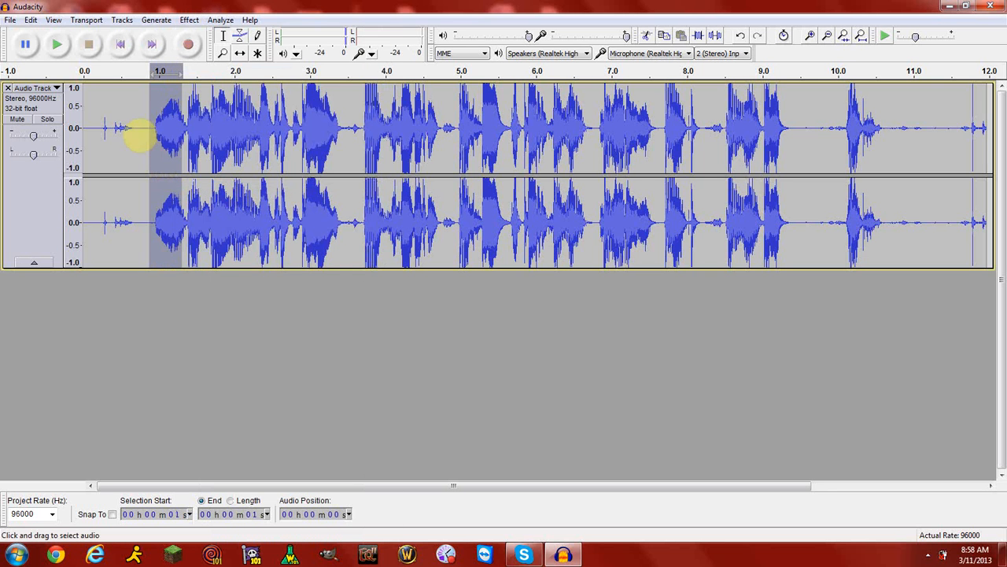
key(ctrl+z)
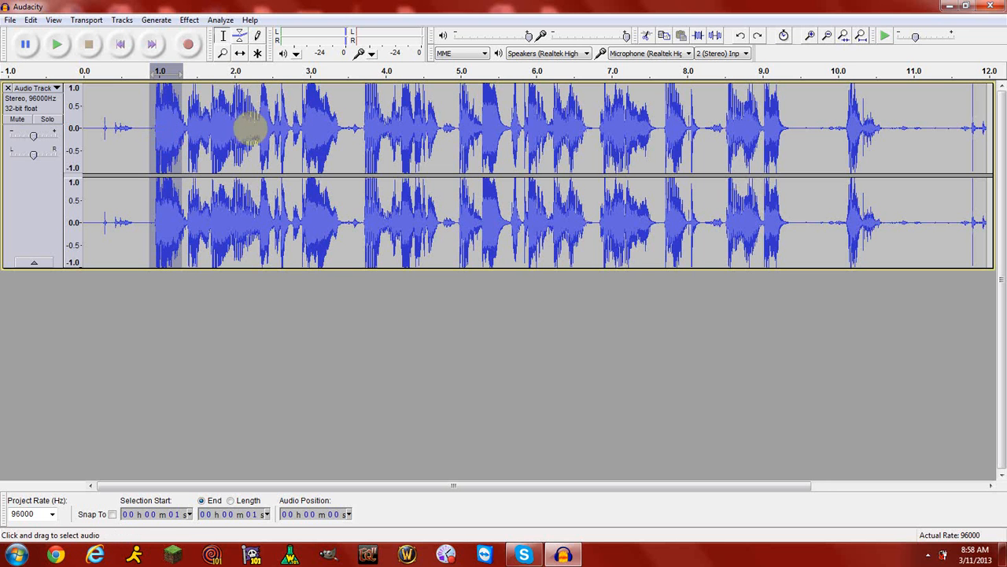
mouse_move(141, 147)
mouse_down()
mouse_move(322, 142)
mouse_move(157, 139)
mouse_up()
click(158, 139)
Step: Select the quiet audio between about 0.2 and 0.7 seconds and play it back
click(189, 21)
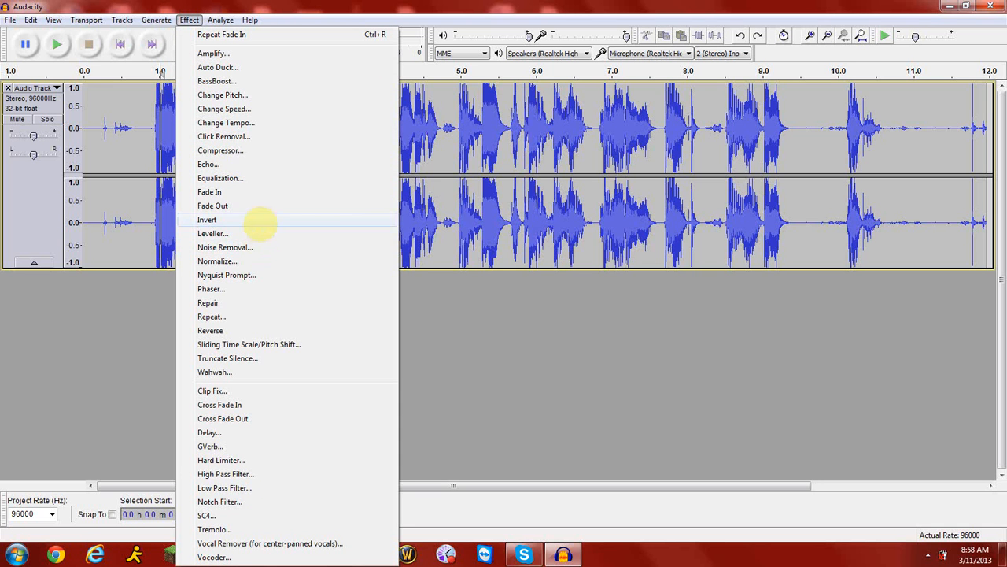
click(110, 289)
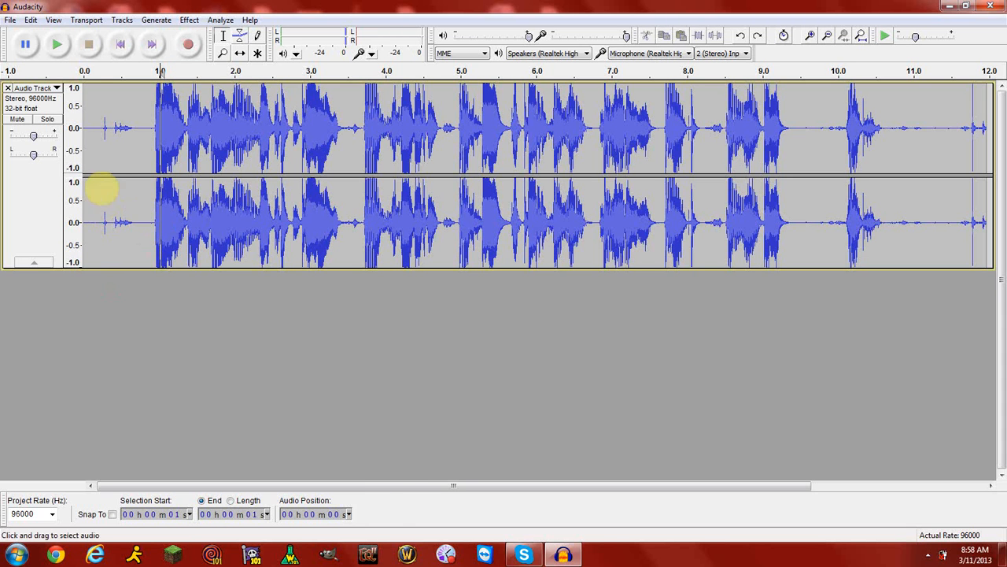
drag(96, 127, 136, 136)
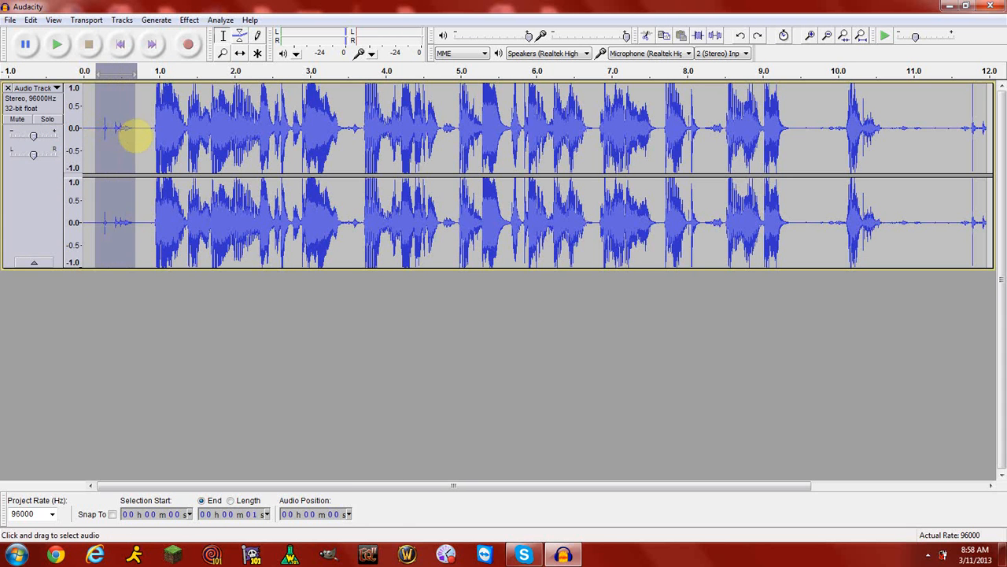
click(57, 45)
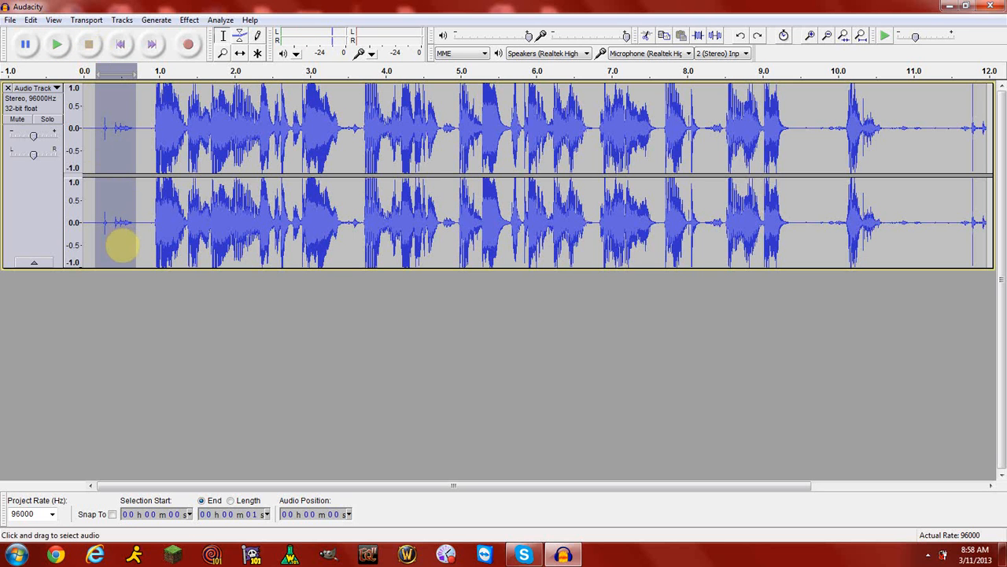
click(189, 20)
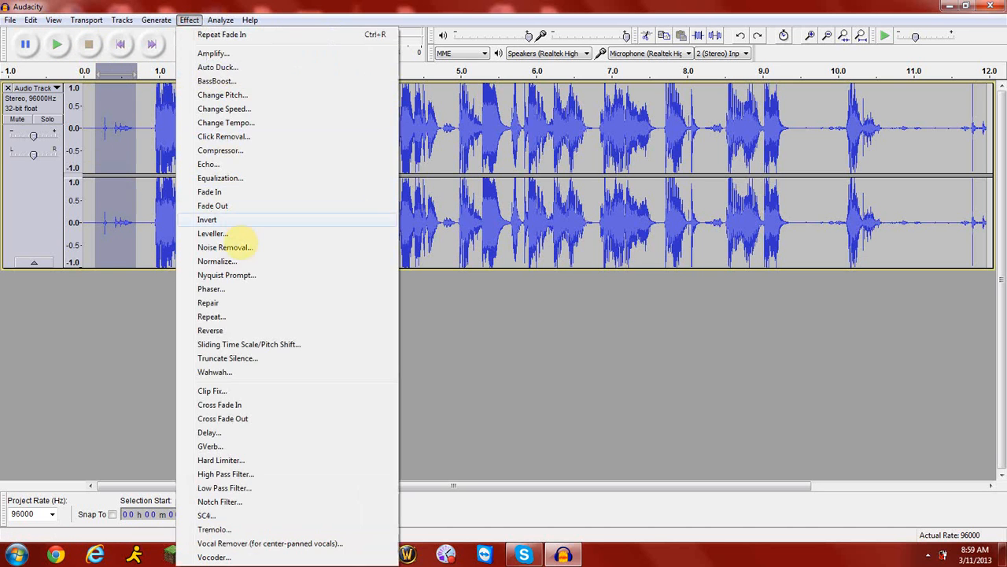
click(90, 340)
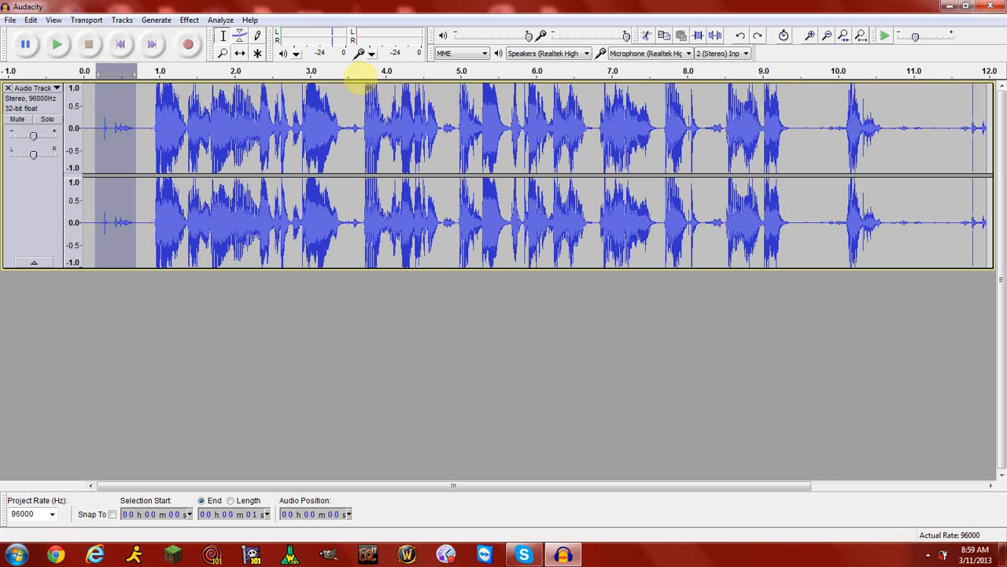
click(190, 21)
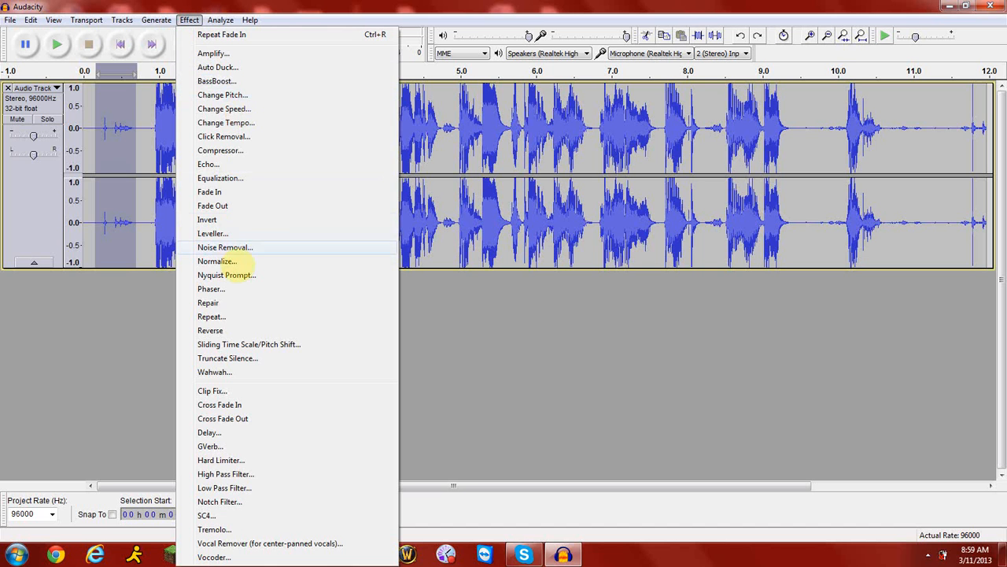
click(585, 393)
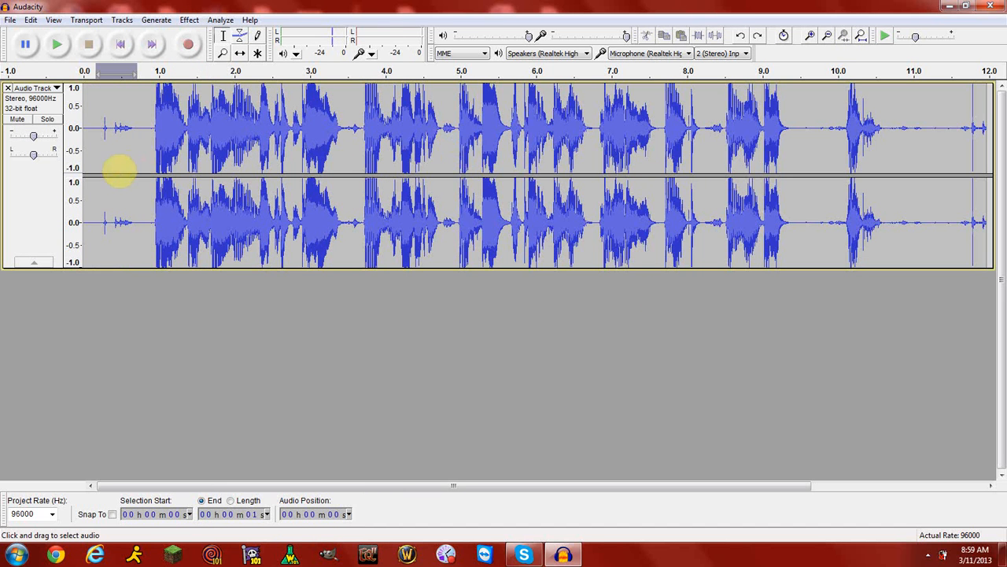
Step: Select the entire stereo track, apply the Normalize effect to it, and clear the selection
click(47, 194)
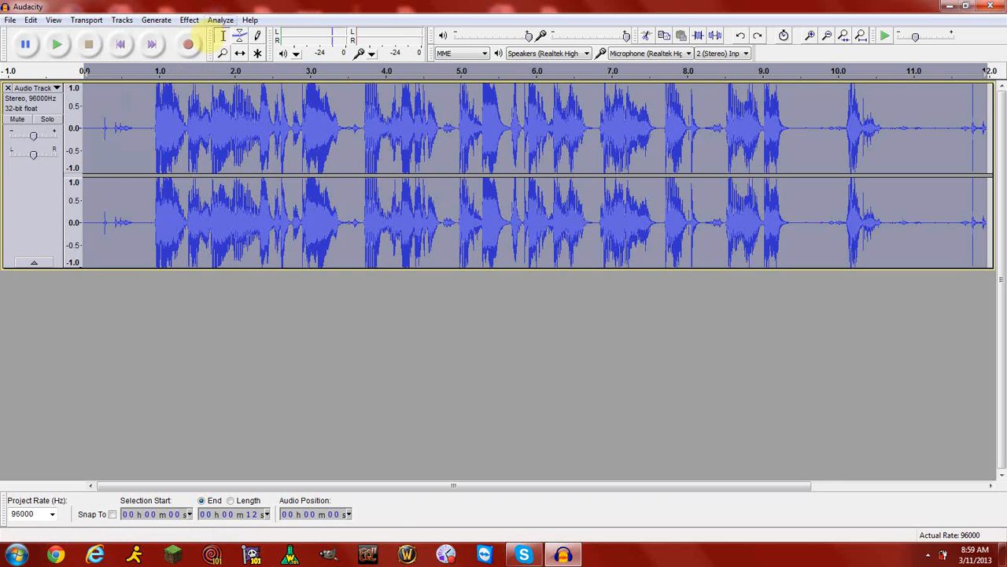
click(189, 20)
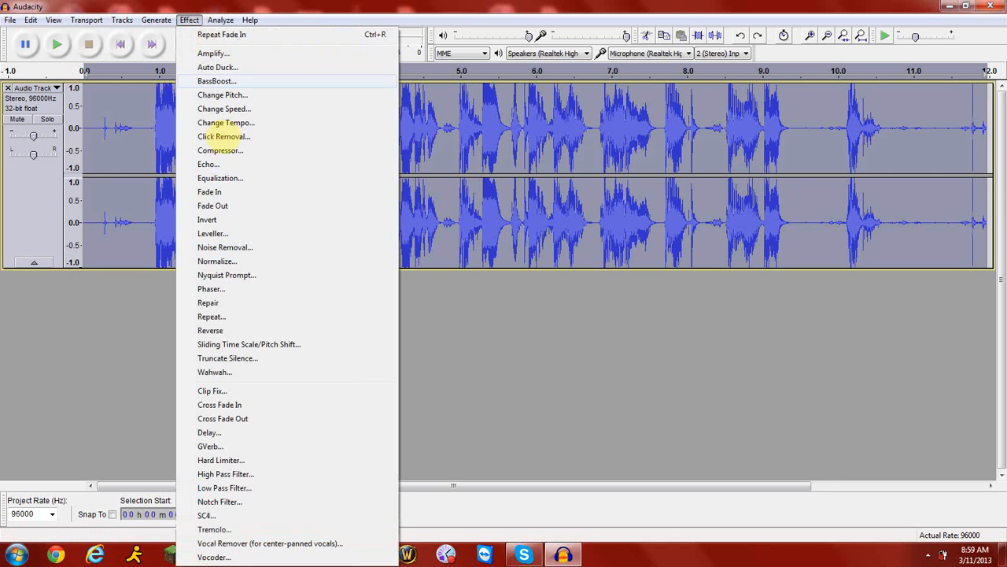
click(235, 260)
click(515, 315)
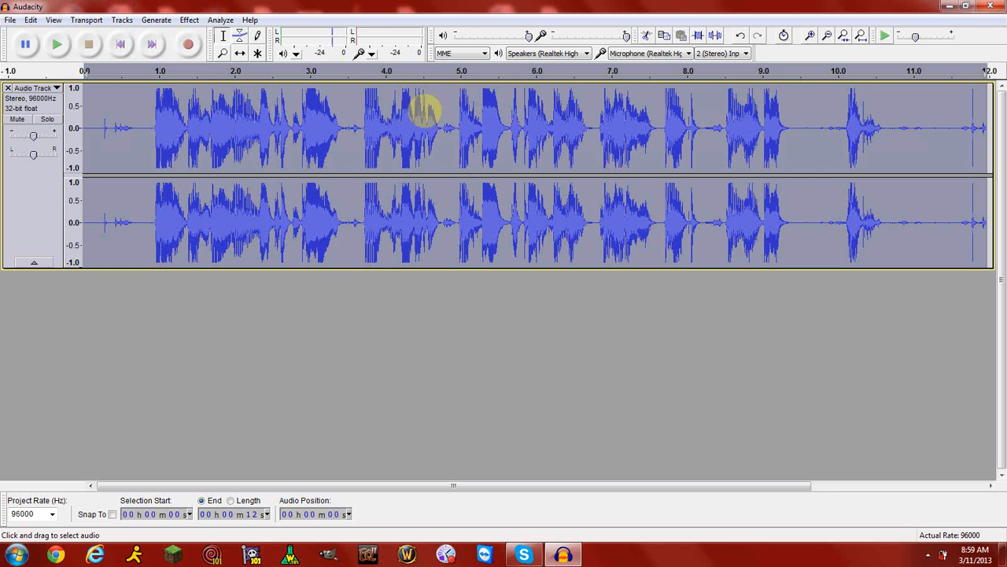
drag(154, 118, 885, 118)
click(433, 103)
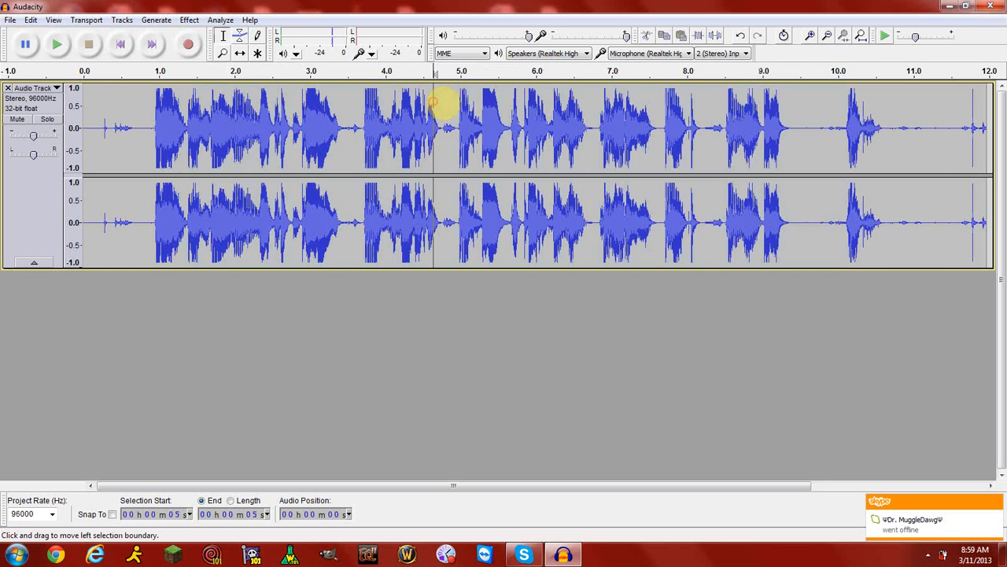
click(189, 20)
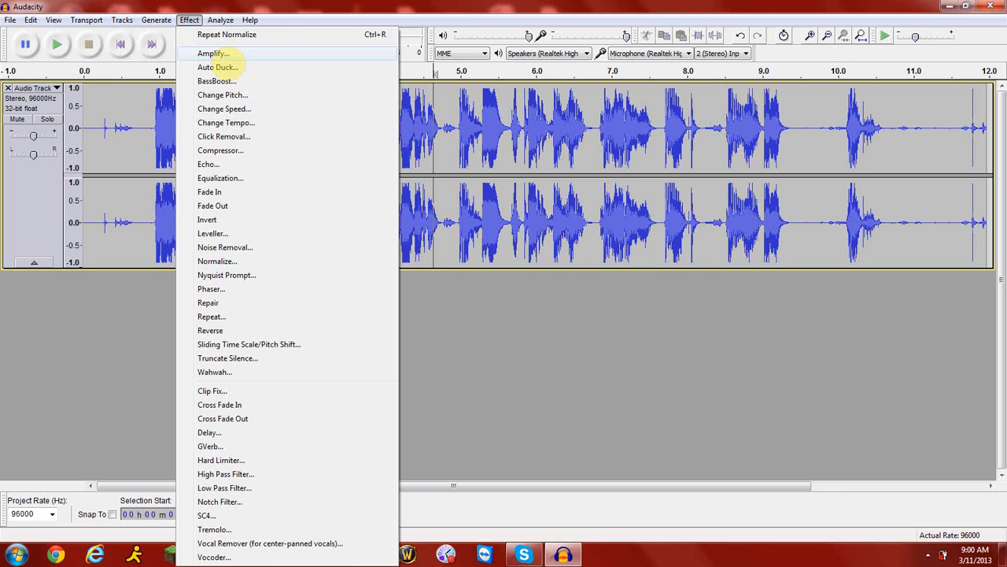
click(213, 54)
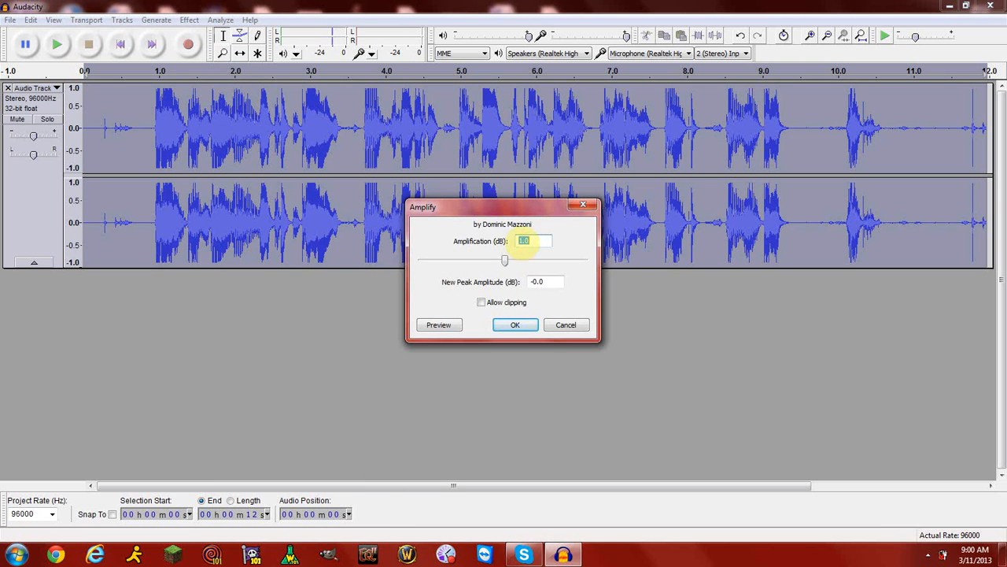
click(567, 325)
click(189, 20)
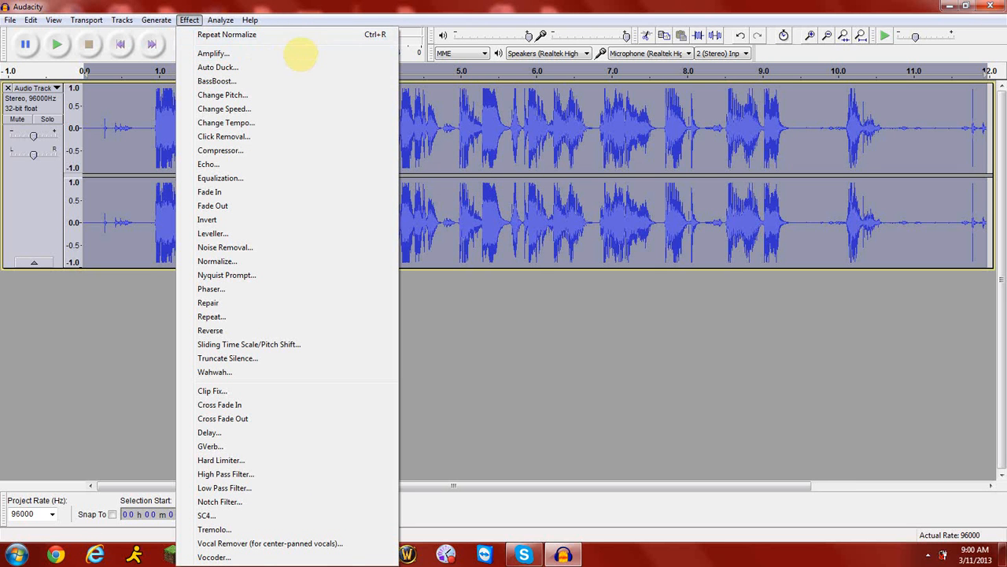
click(423, 9)
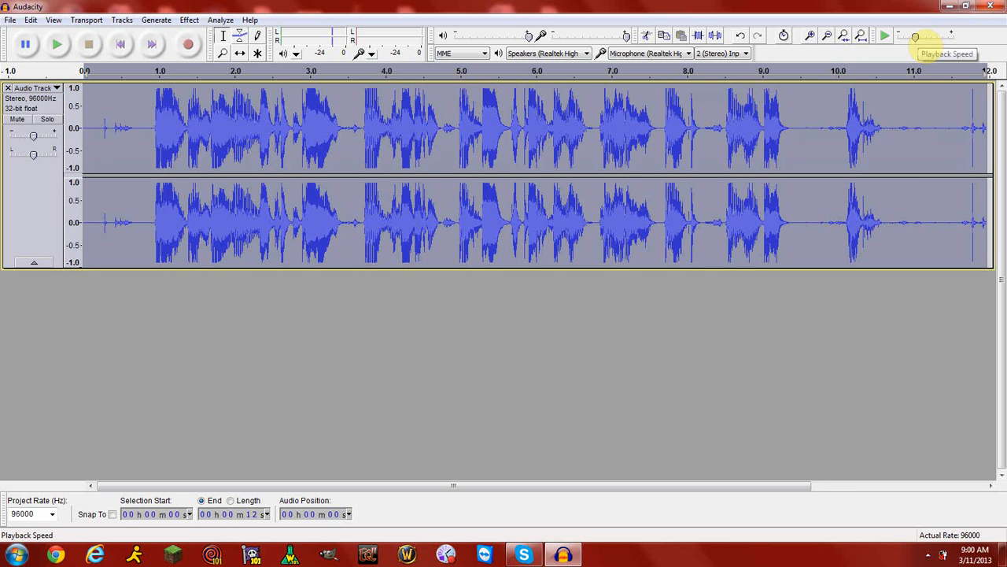
Step: Play the track at a faster playback speed, restore the speed to 1.00x, and briefly play it normally
drag(916, 37, 917, 36)
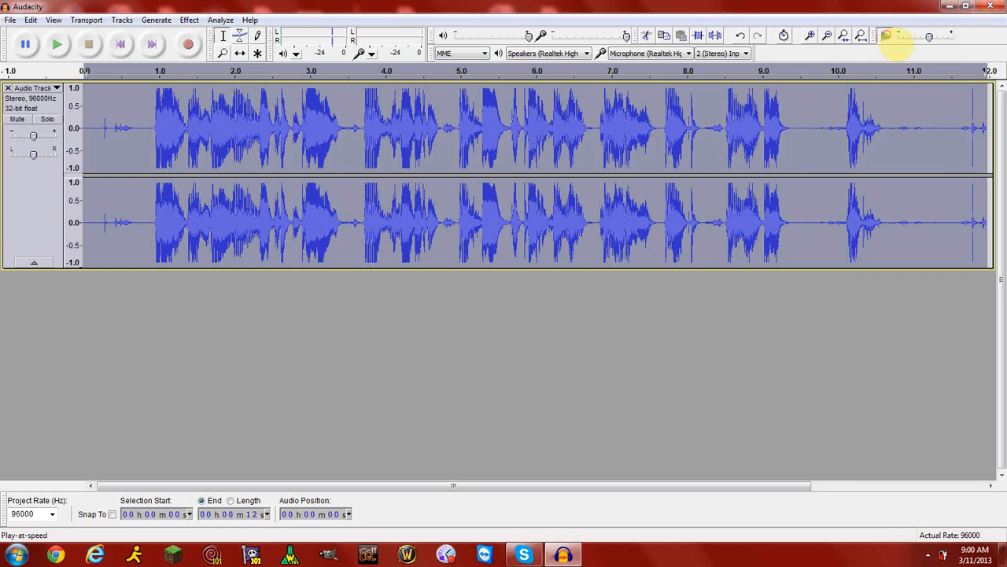
click(886, 36)
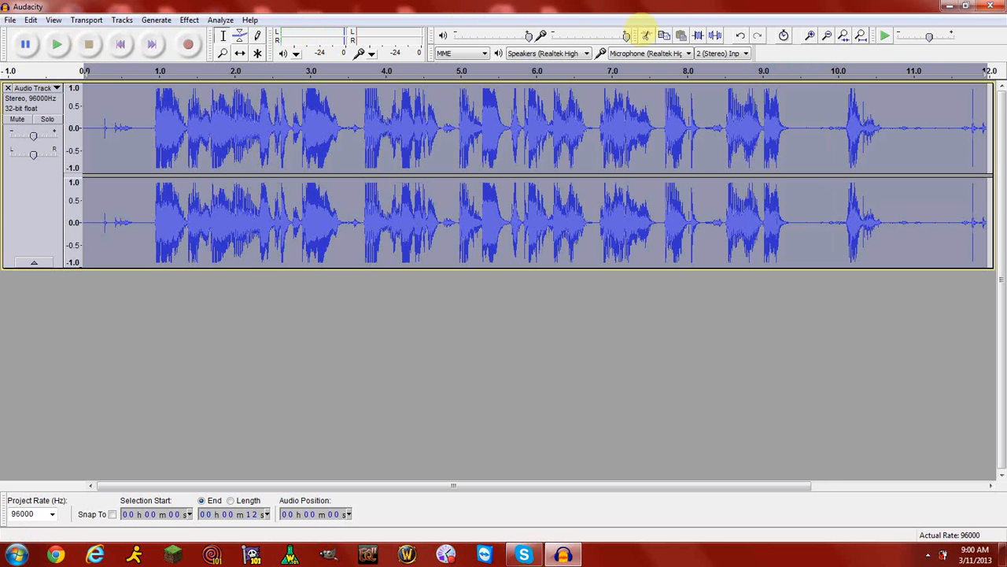
drag(929, 37, 915, 37)
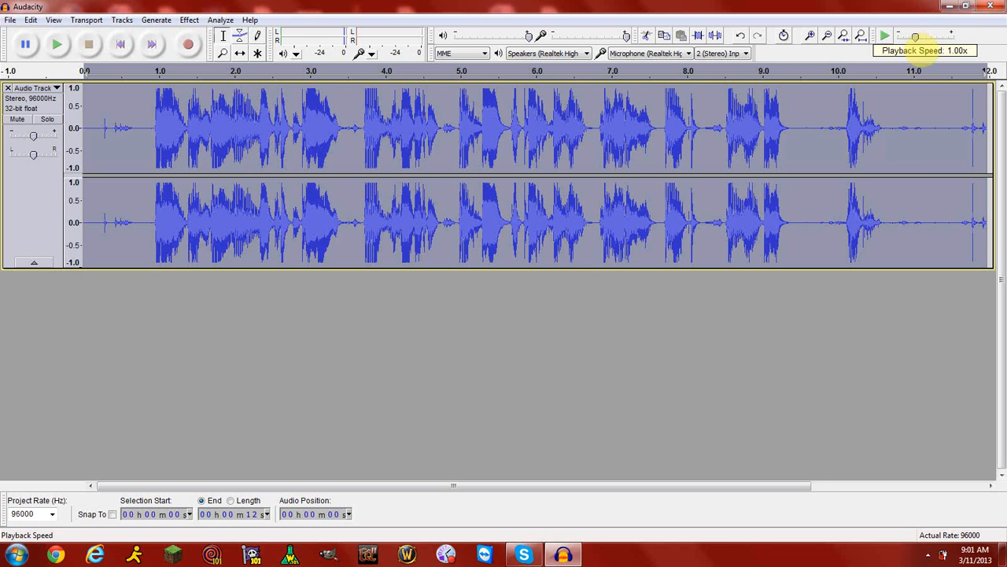
click(57, 45)
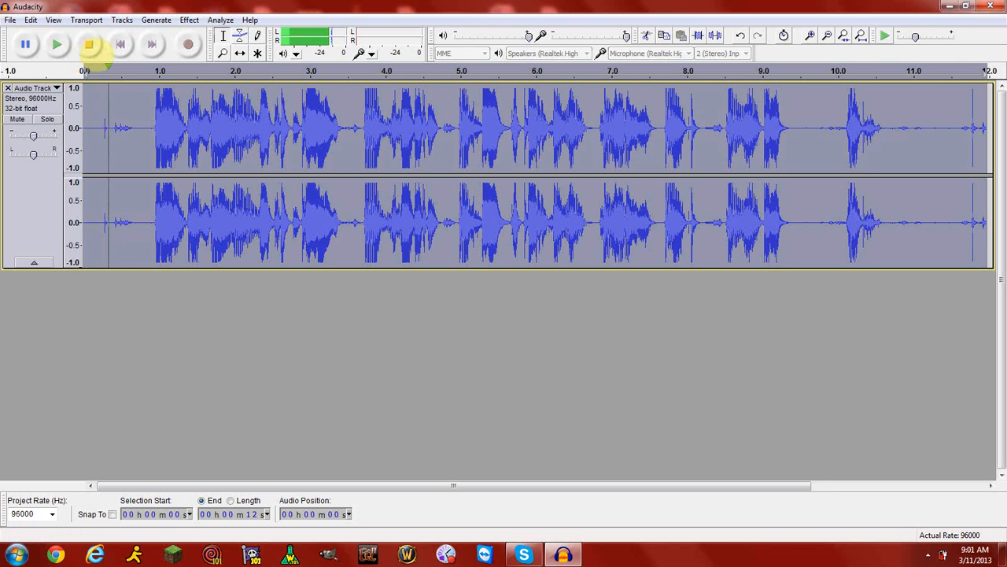
click(89, 45)
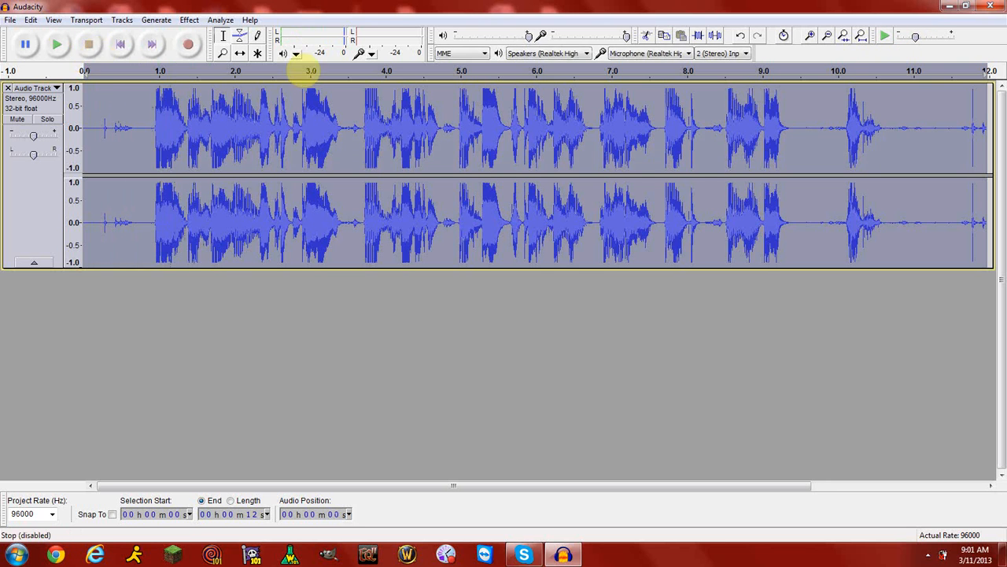
click(190, 20)
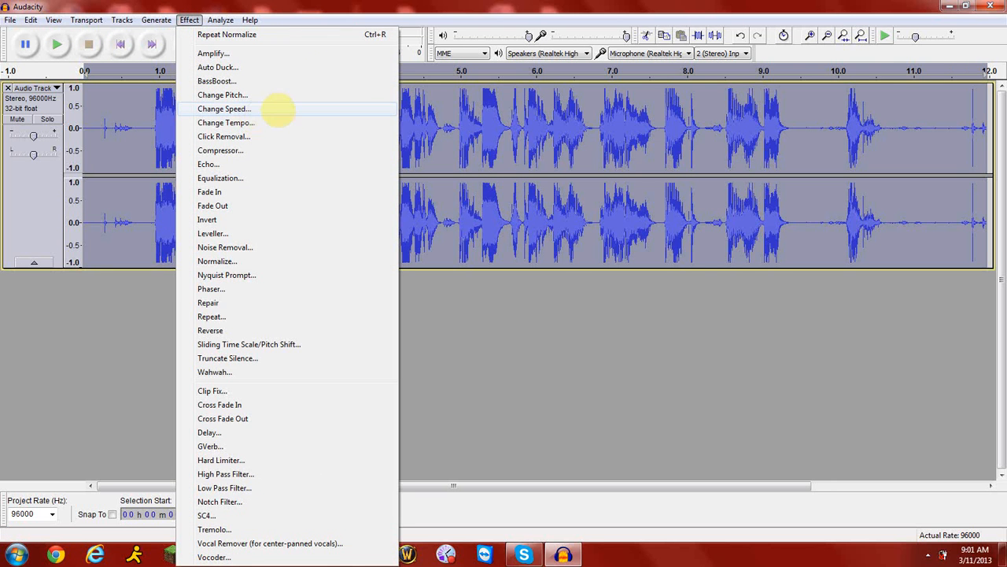
click(878, 11)
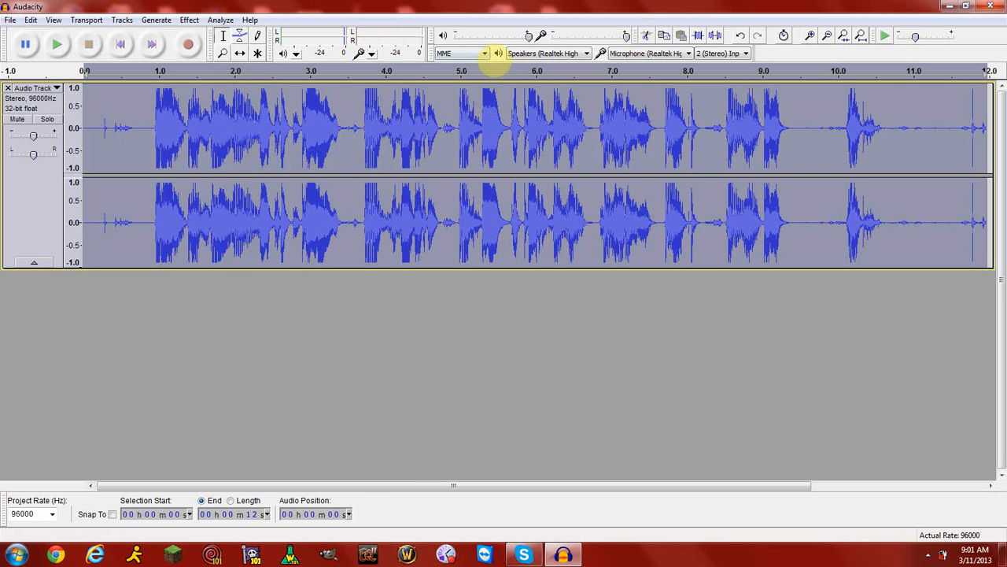
Step: Begin saving the project on the Desktop using the existing project name new beat, and cancel the save
click(8, 18)
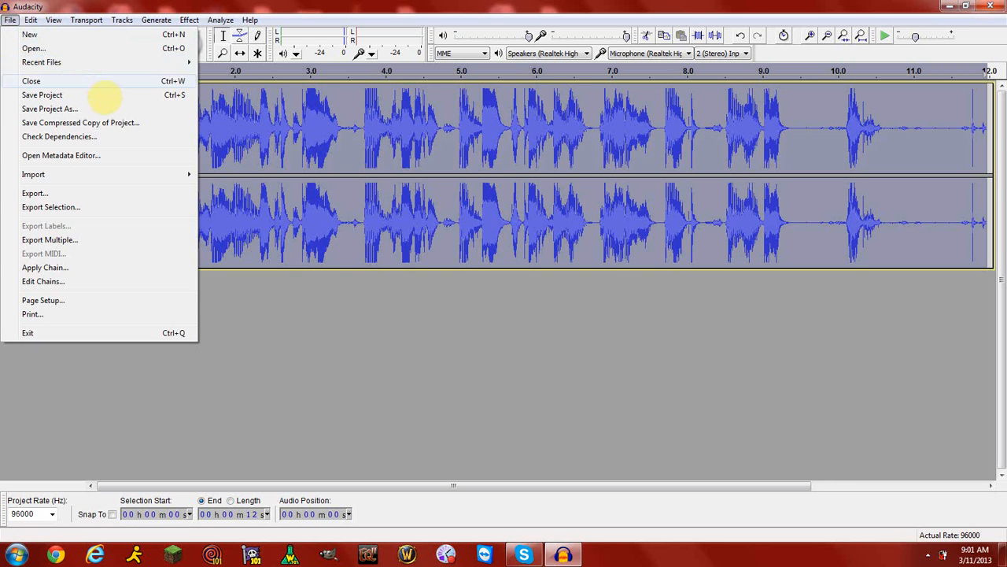
click(99, 109)
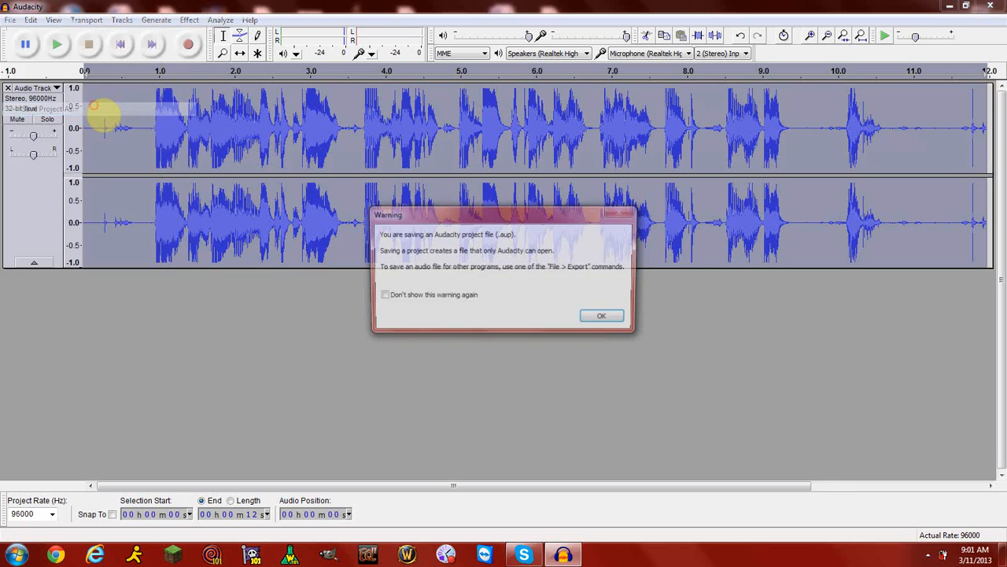
click(605, 320)
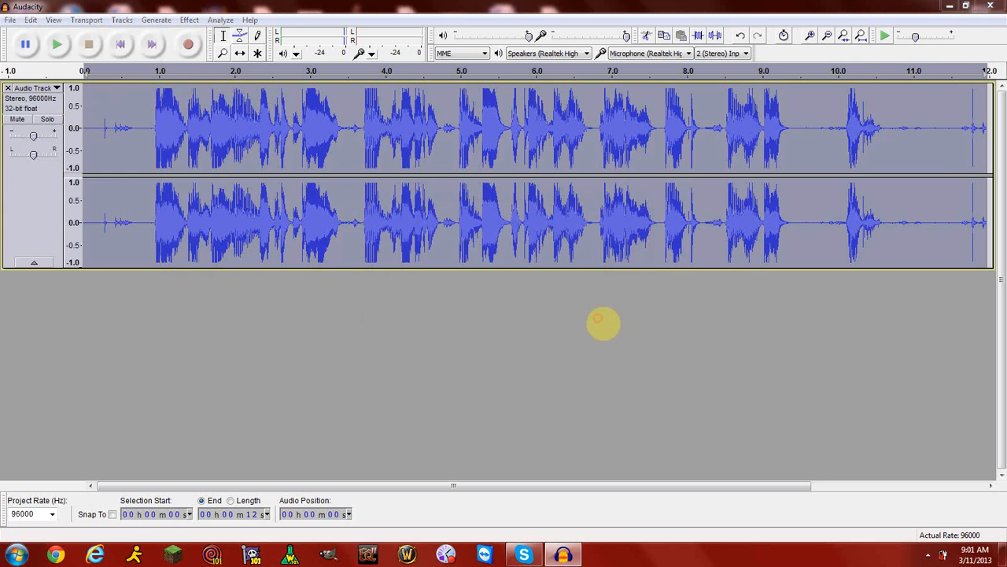
drag(344, 128, 473, 225)
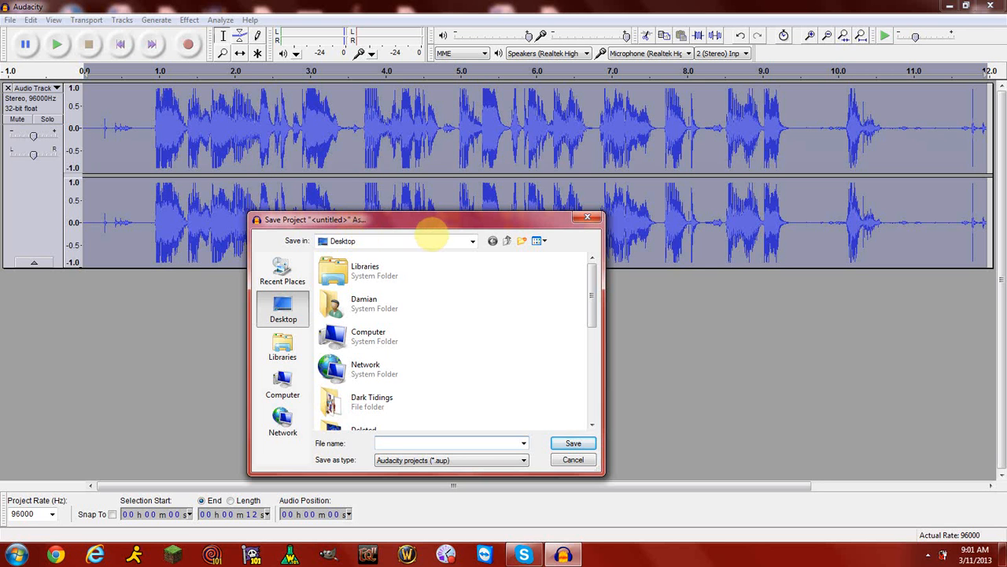
click(388, 308)
scroll(388, 308, down, 10)
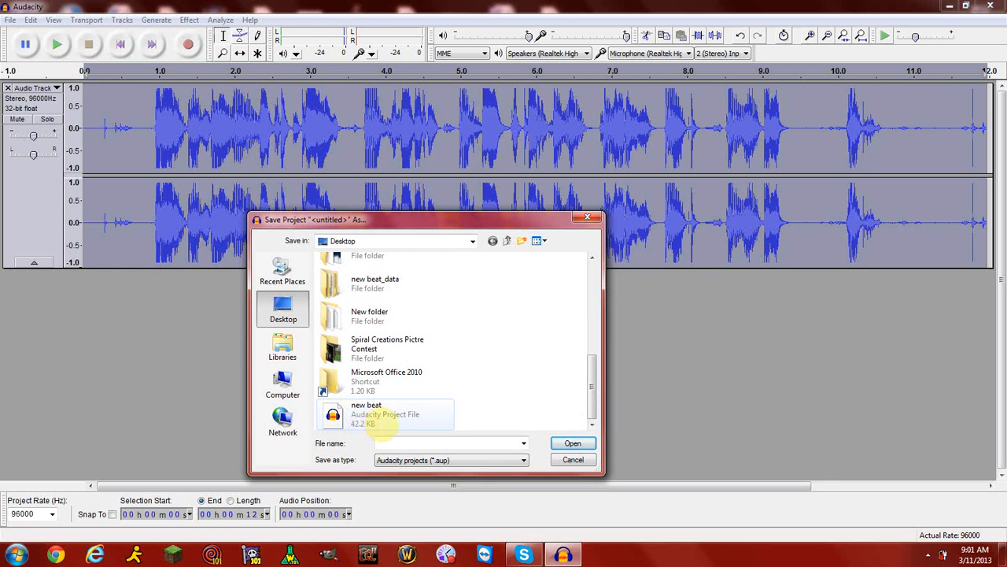
click(384, 423)
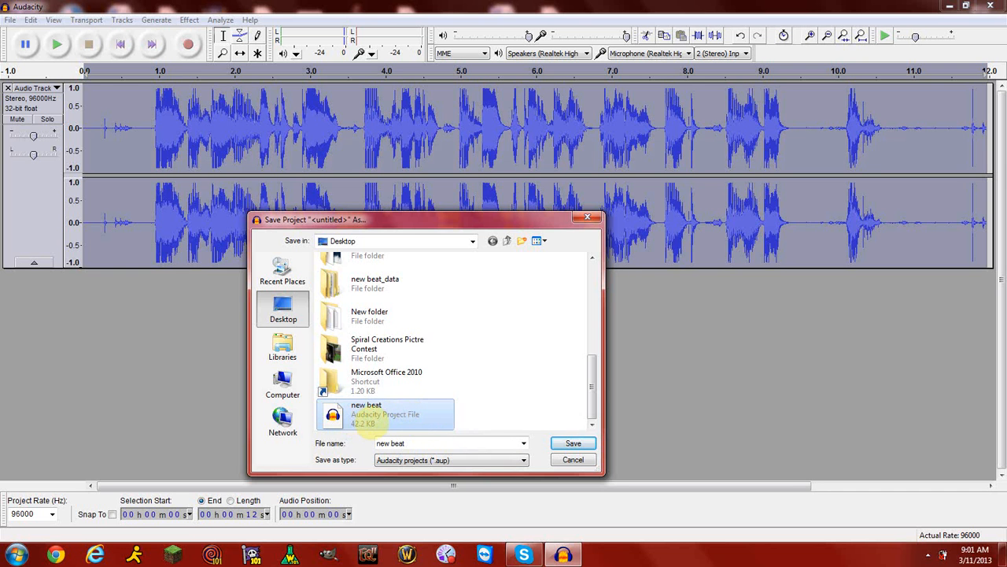
click(587, 219)
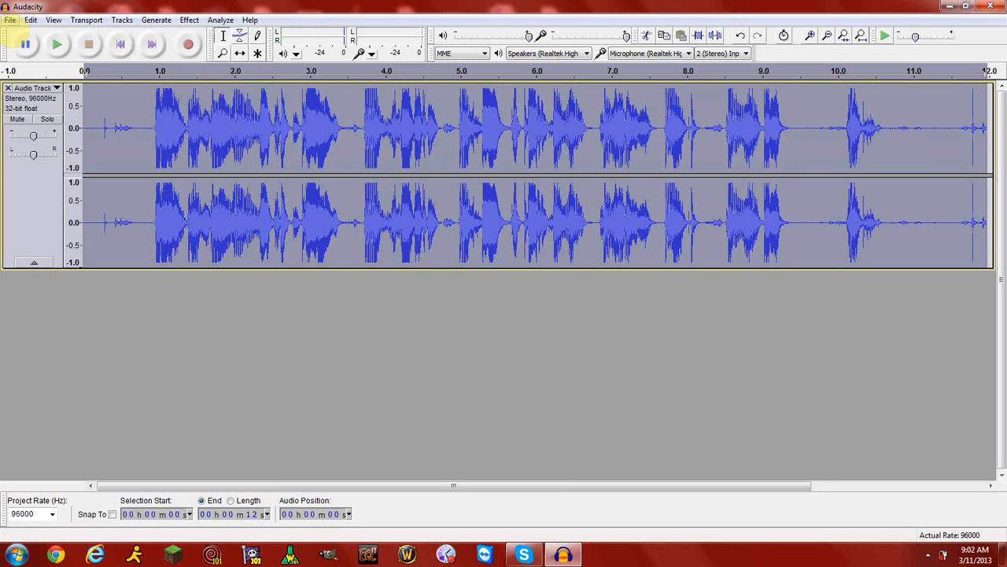
Step: Start exporting the audio to the Desktop in the MP3 Files format with the file name youtube
click(9, 20)
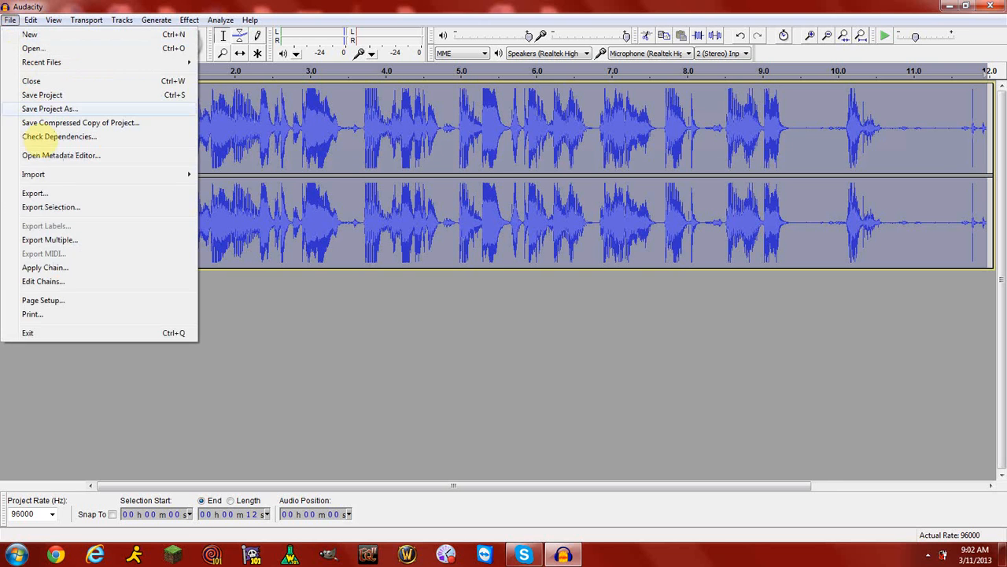
click(34, 193)
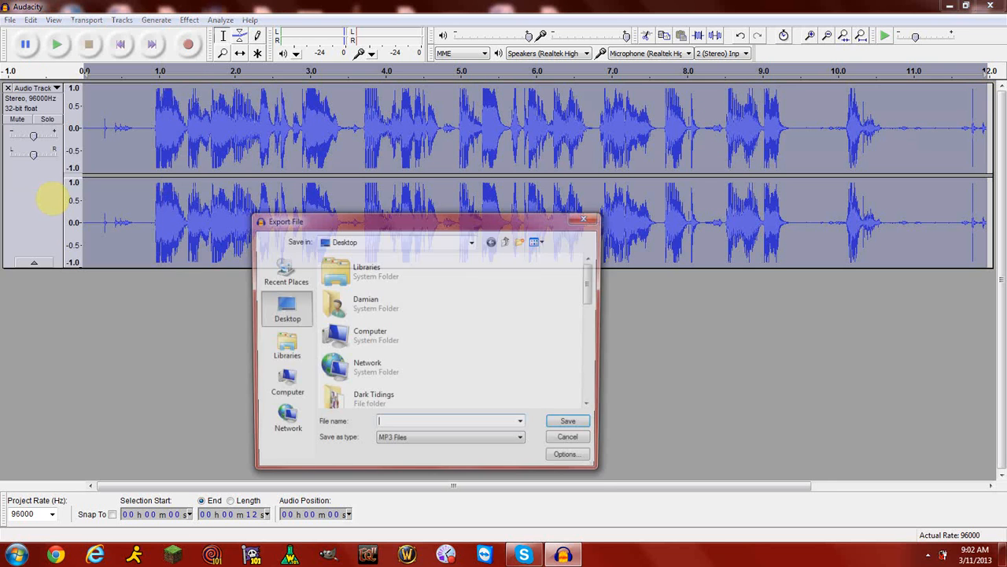
drag(343, 221, 341, 107)
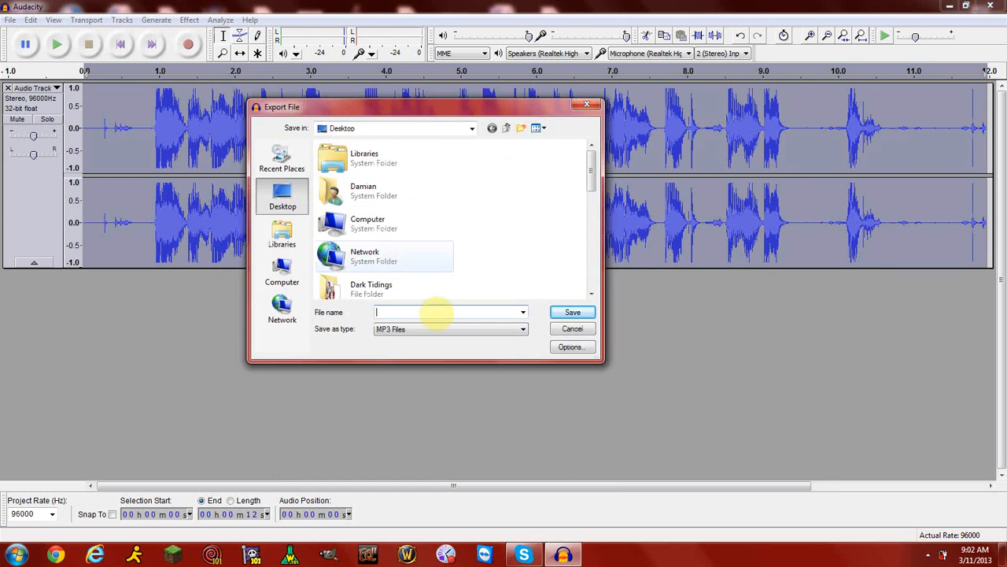
click(413, 328)
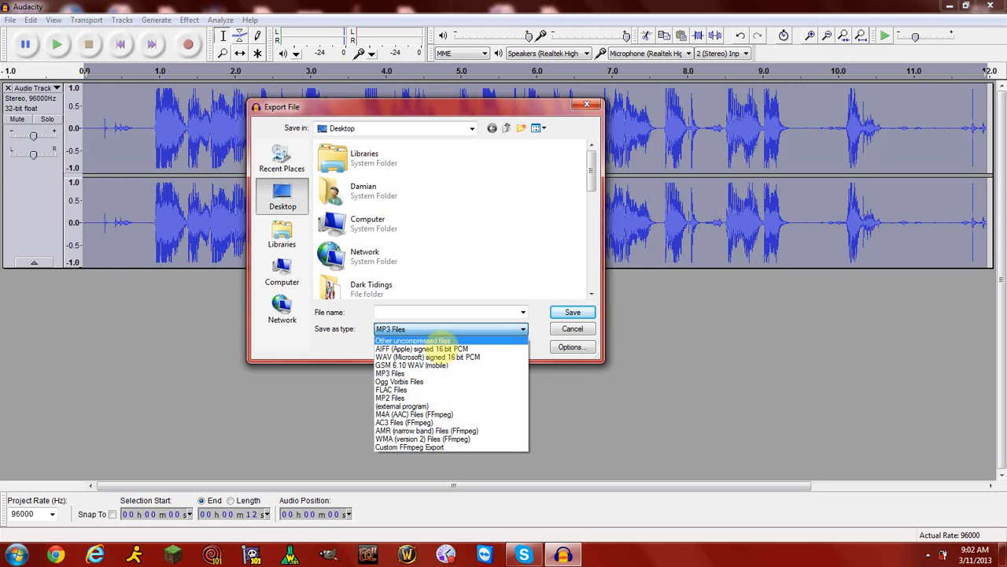
click(435, 374)
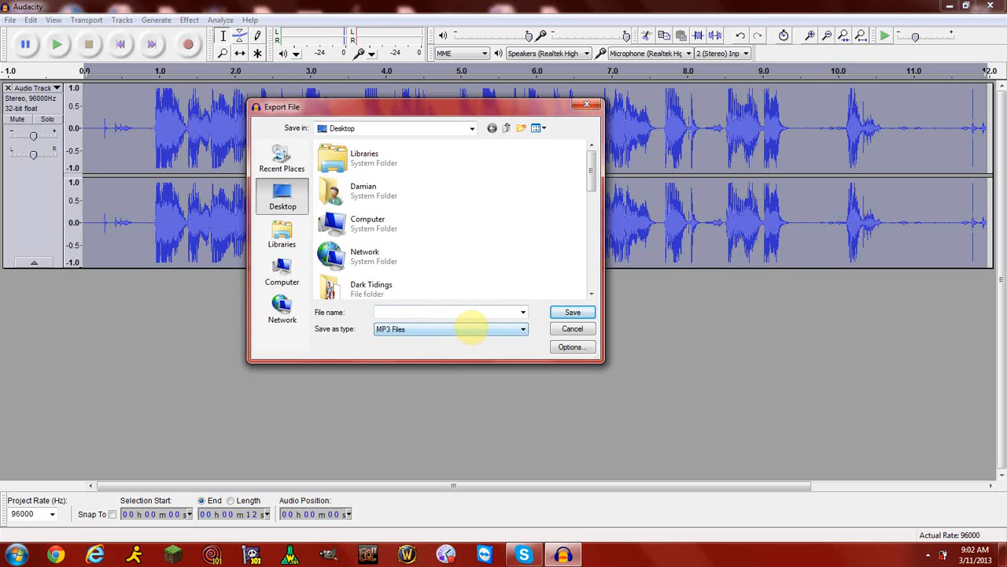
click(432, 331)
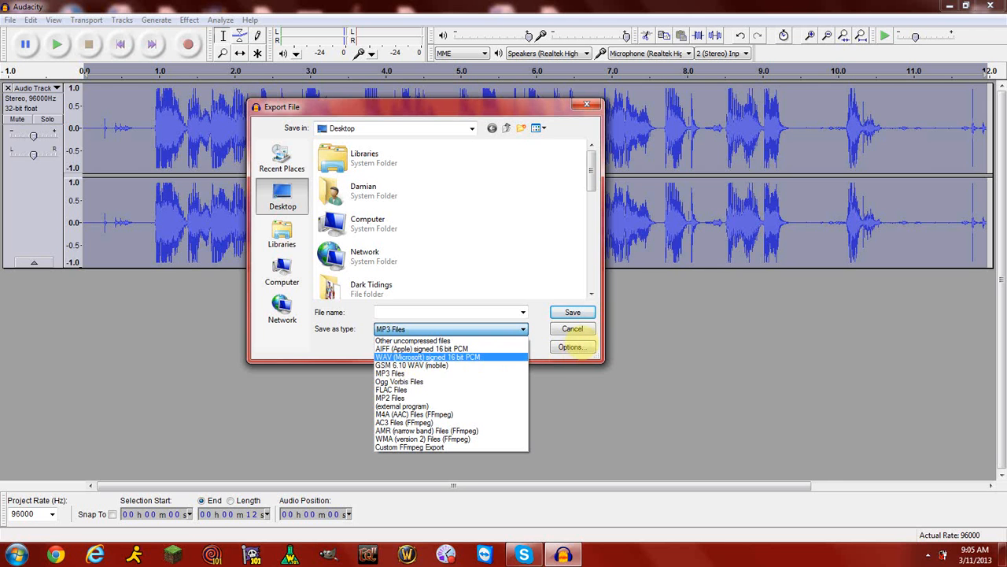
click(587, 316)
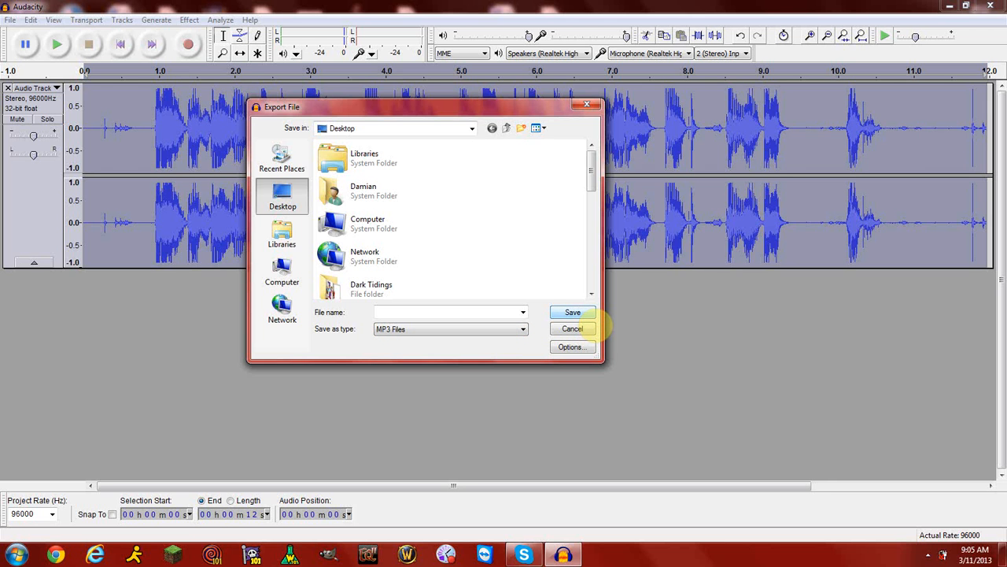
click(455, 311)
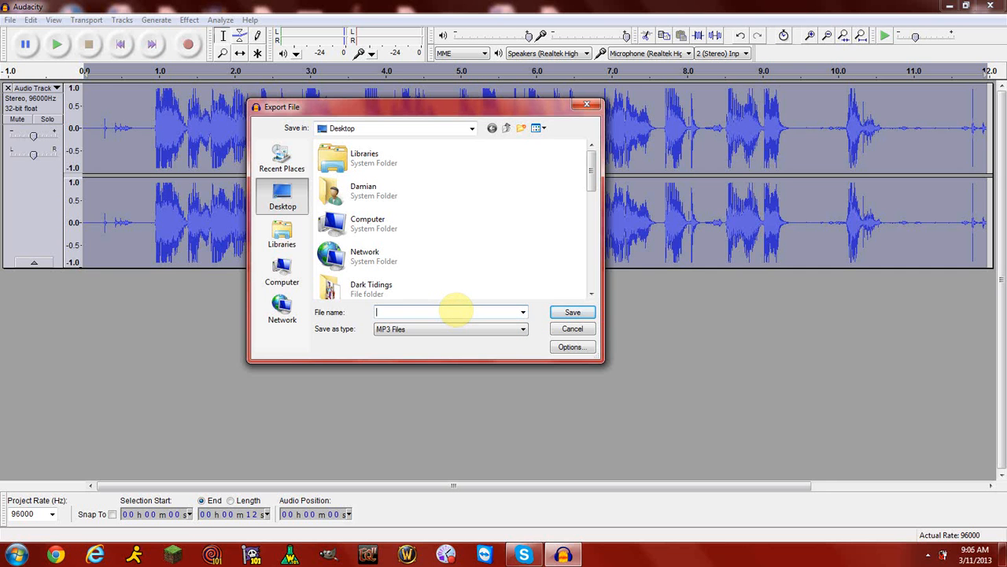
text(yo)
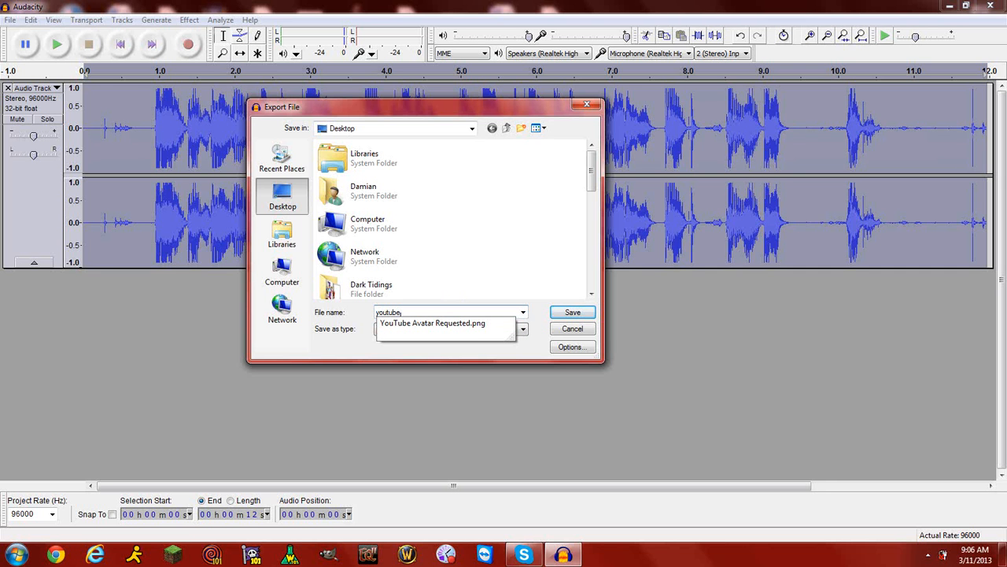
text(utube)
key(Return)
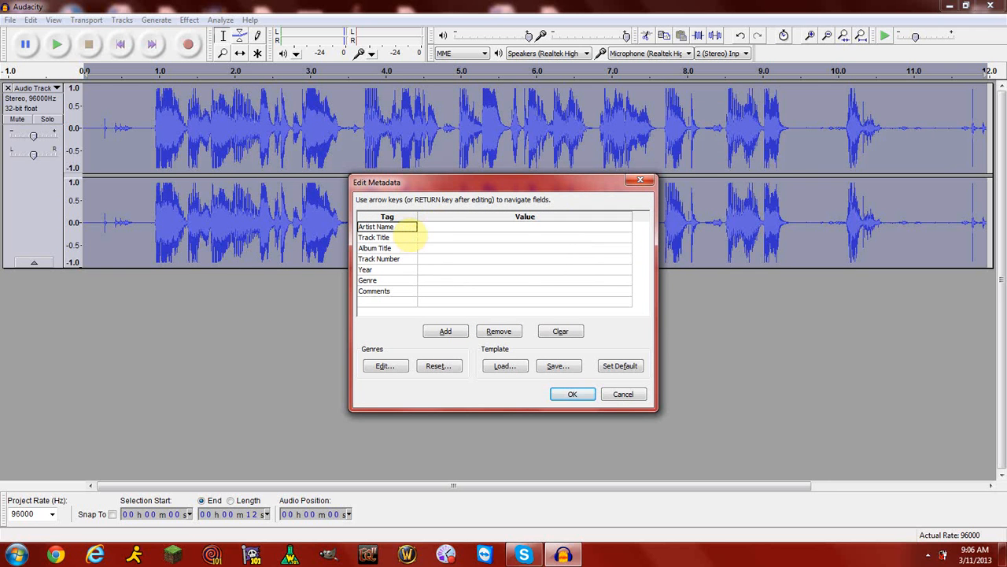
Step: Leave the metadata tags blank and complete the MP3 export with a resampling rate of 48000
click(508, 227)
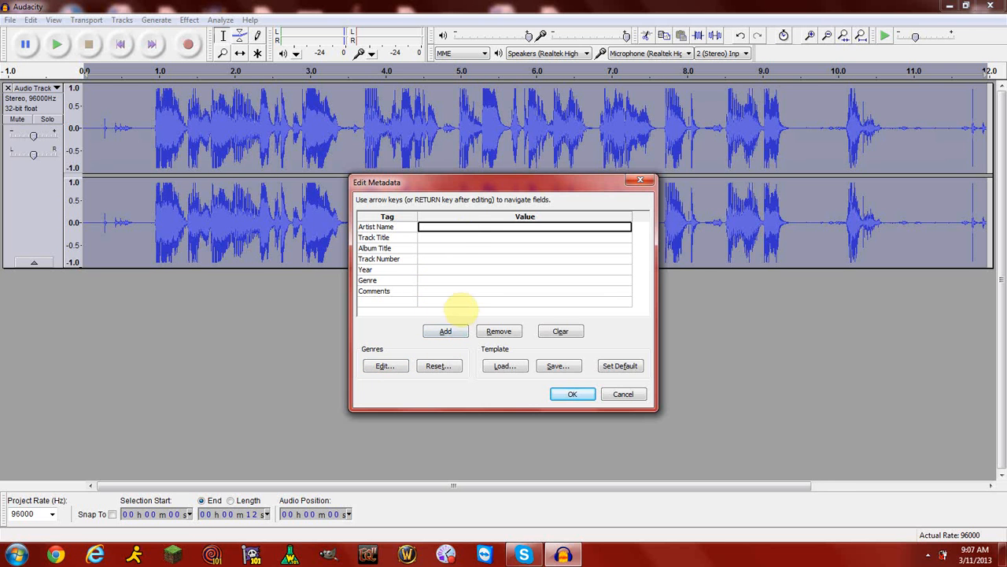
click(568, 394)
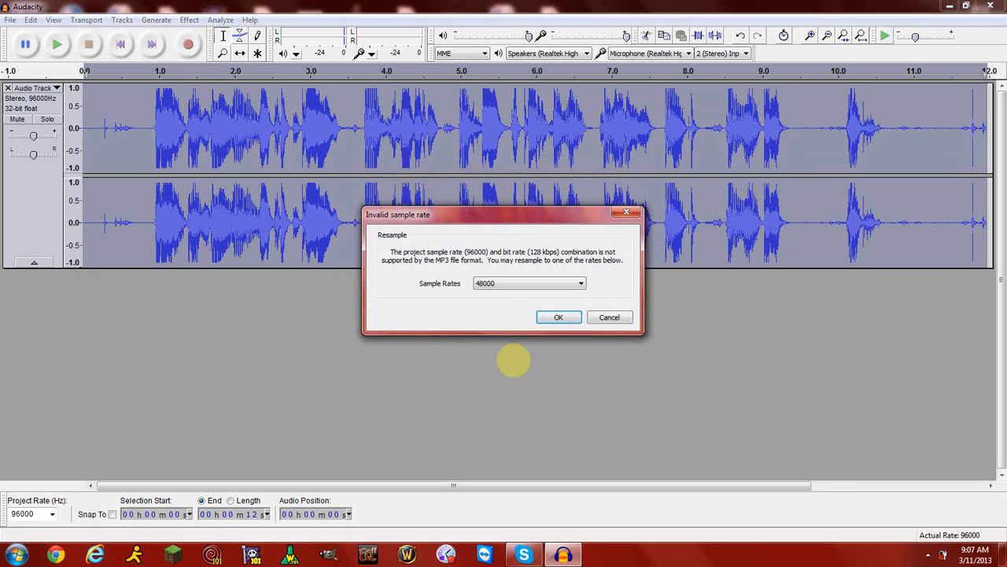
click(488, 285)
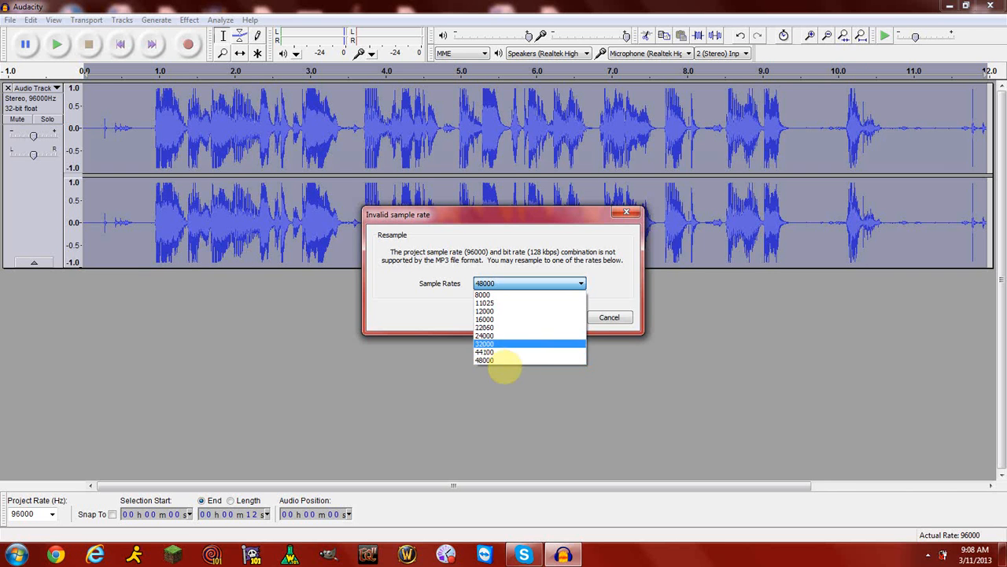
click(494, 360)
click(558, 317)
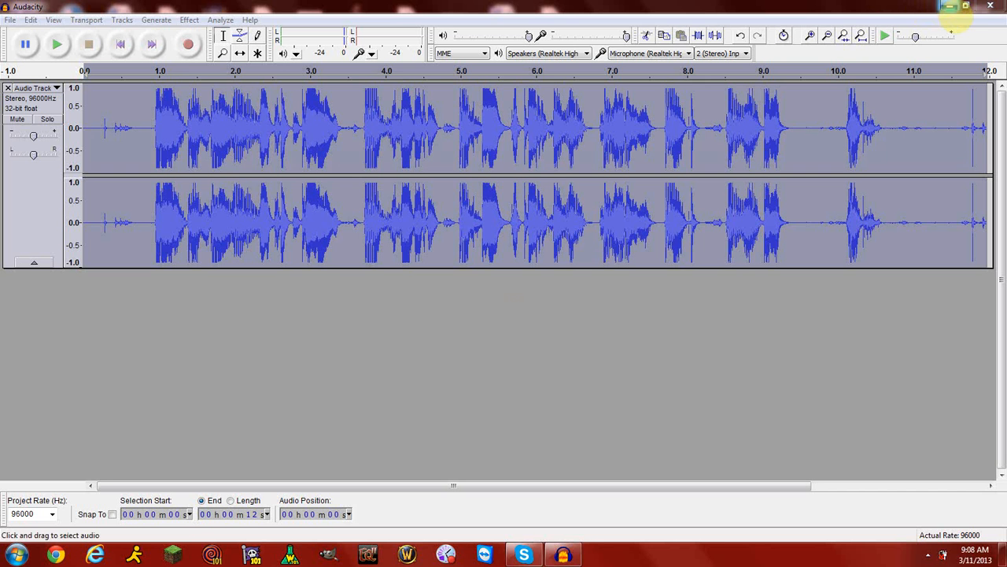
Step: Switch to the desktop, play the exported youtube MP3 in the media player, and close the player
click(16, 555)
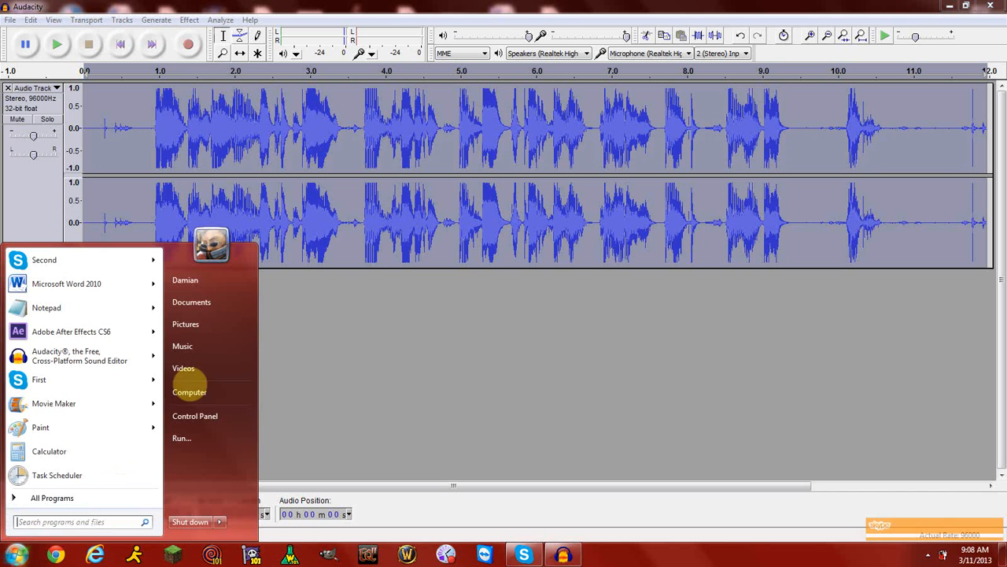
click(952, 7)
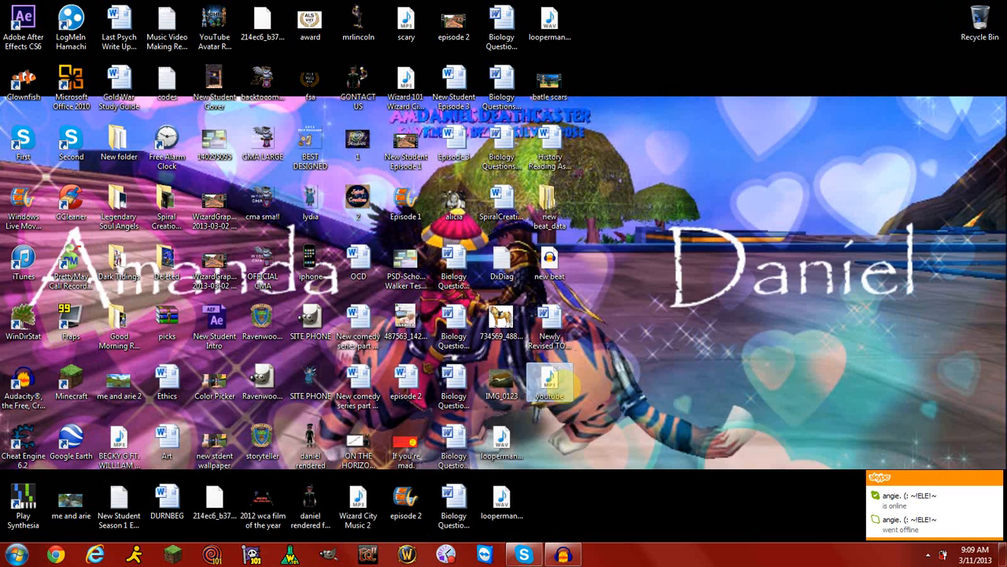
double_click(551, 381)
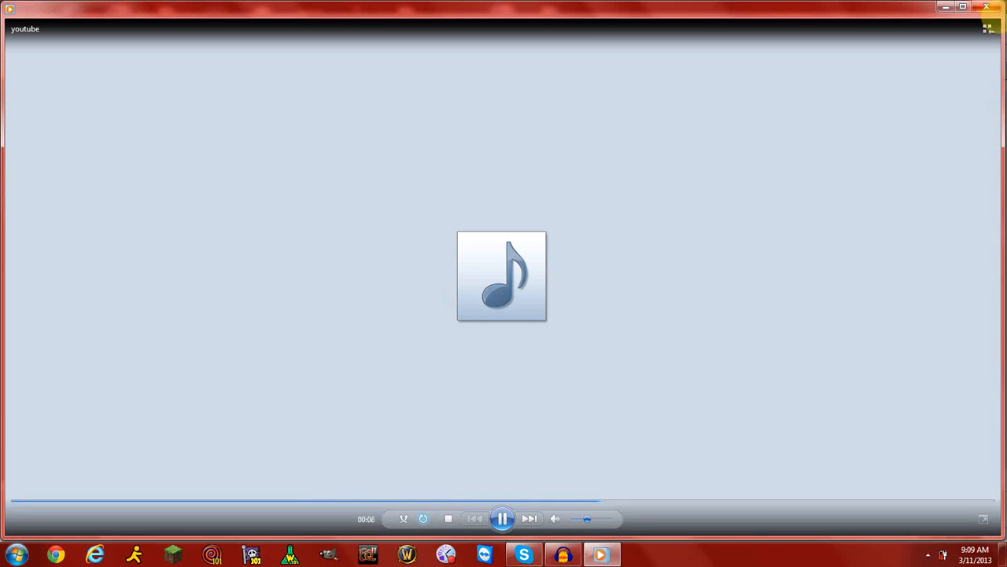
click(987, 7)
Step: Review the available project sample rates and keep the project rate at 96000 Hz
click(406, 138)
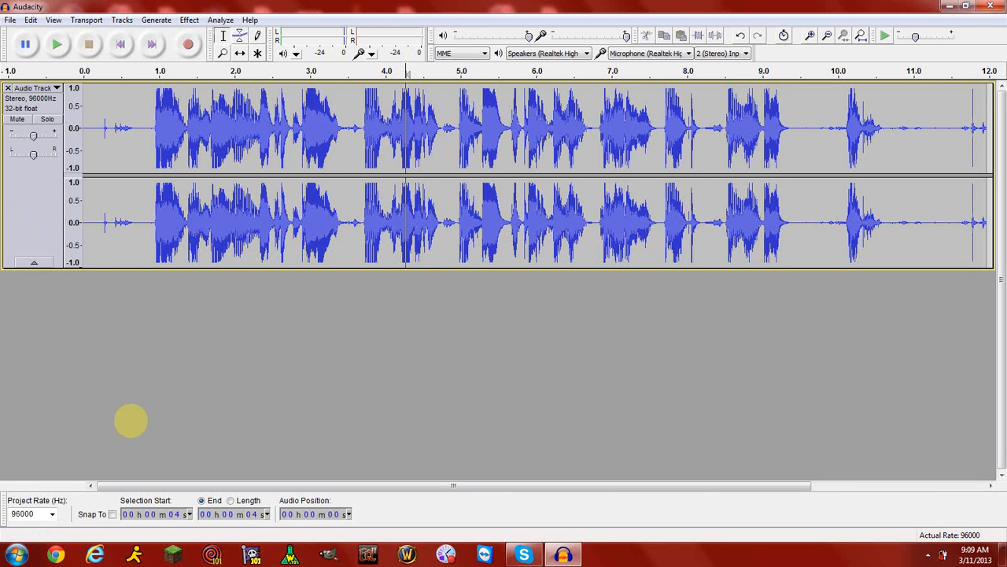
click(52, 514)
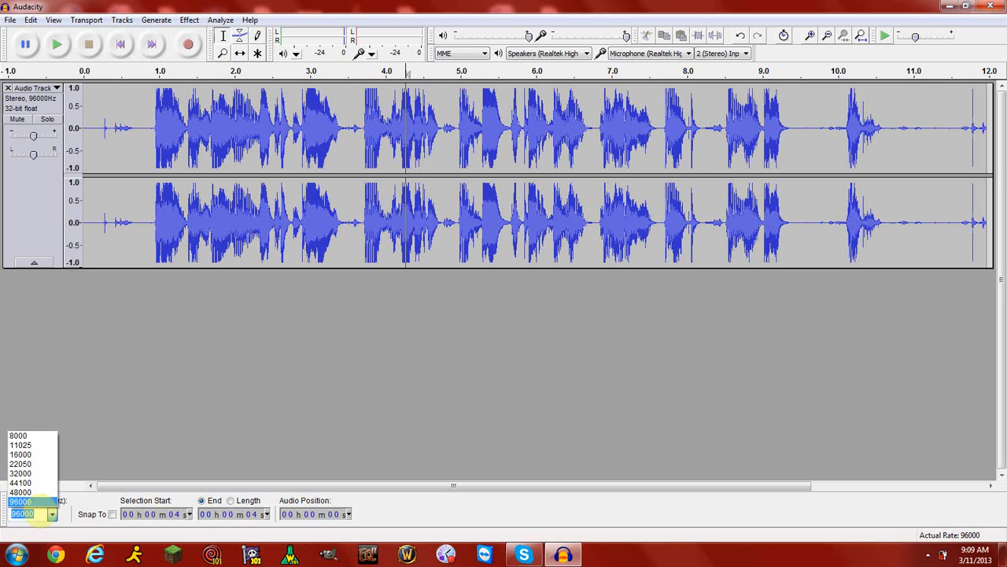
click(23, 502)
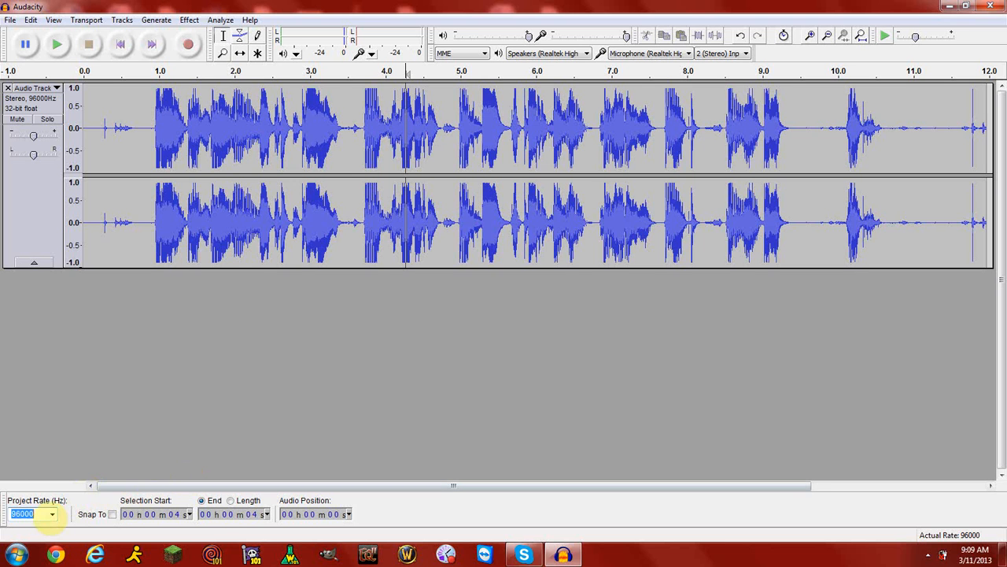
click(48, 513)
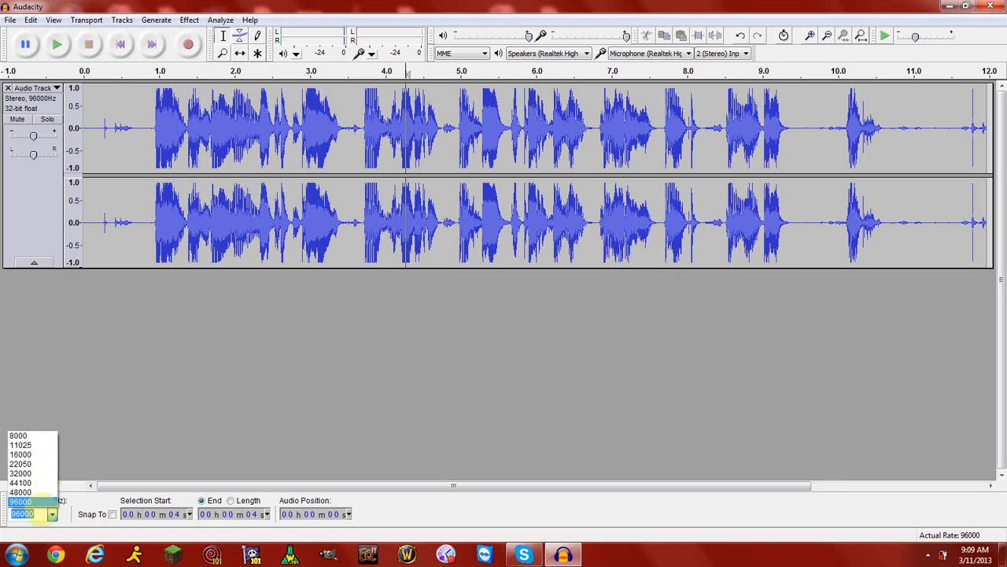
click(28, 502)
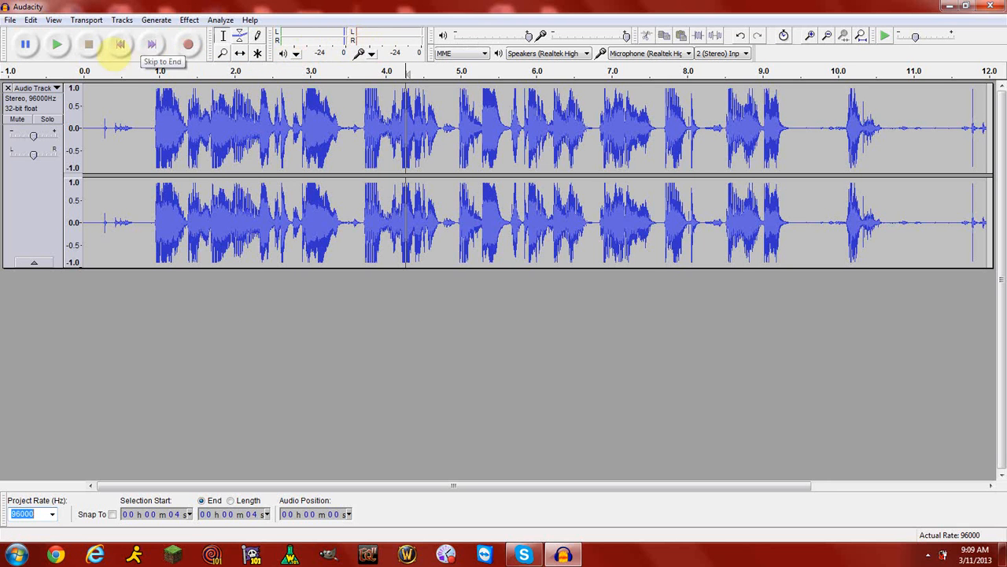
Step: Play the track briefly from about 4 seconds, and record a short test clip on a second track and undo it
click(56, 45)
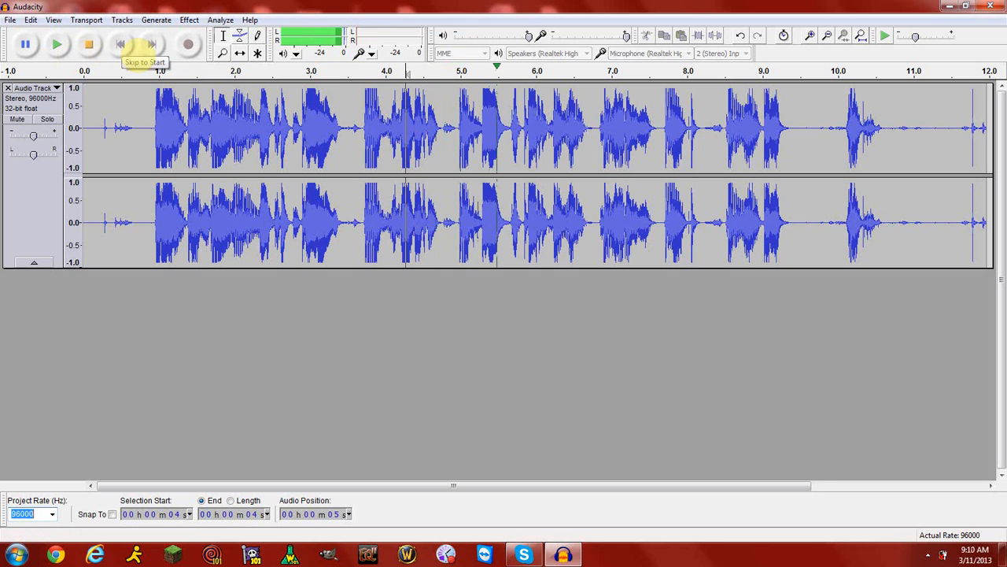
click(89, 45)
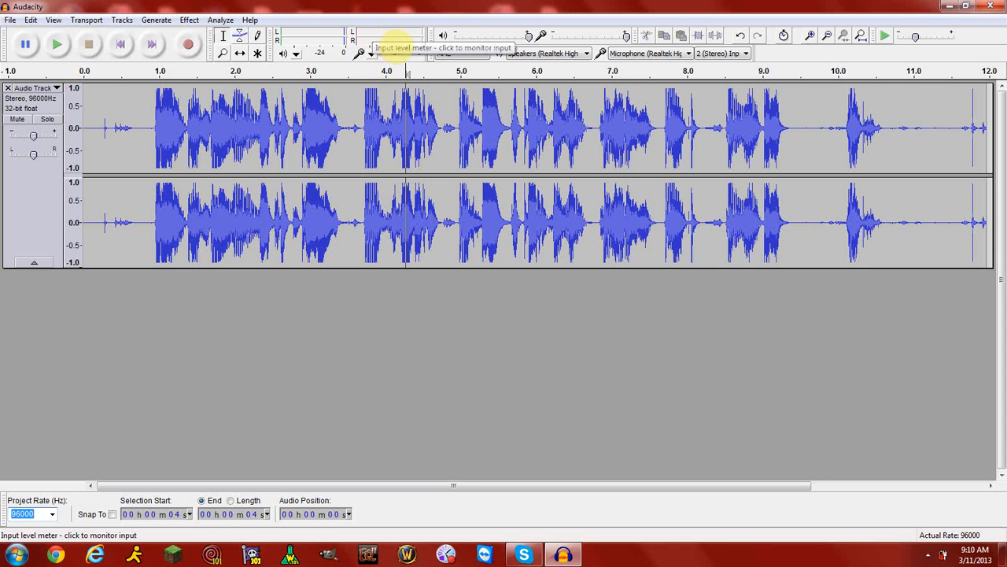
click(189, 45)
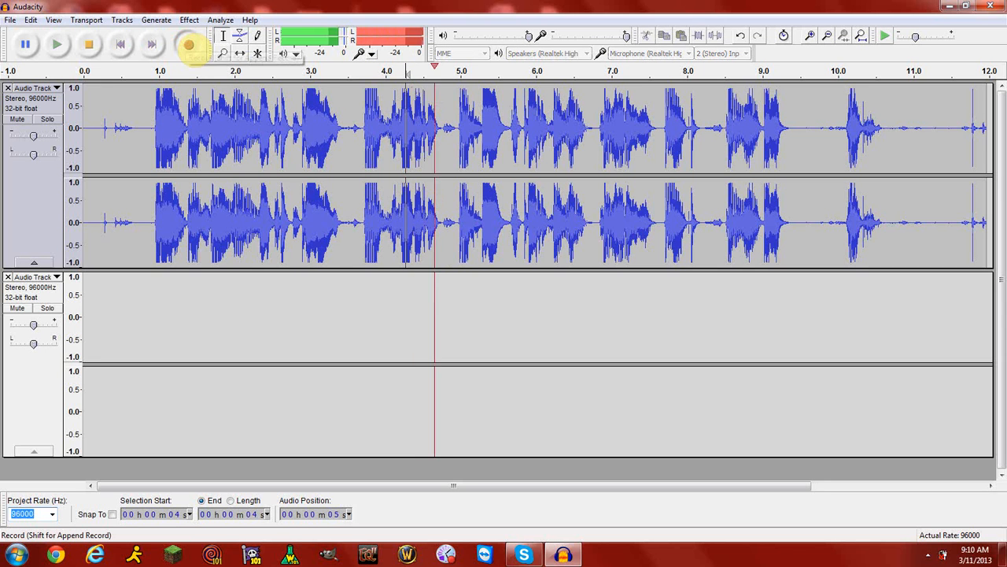
click(89, 45)
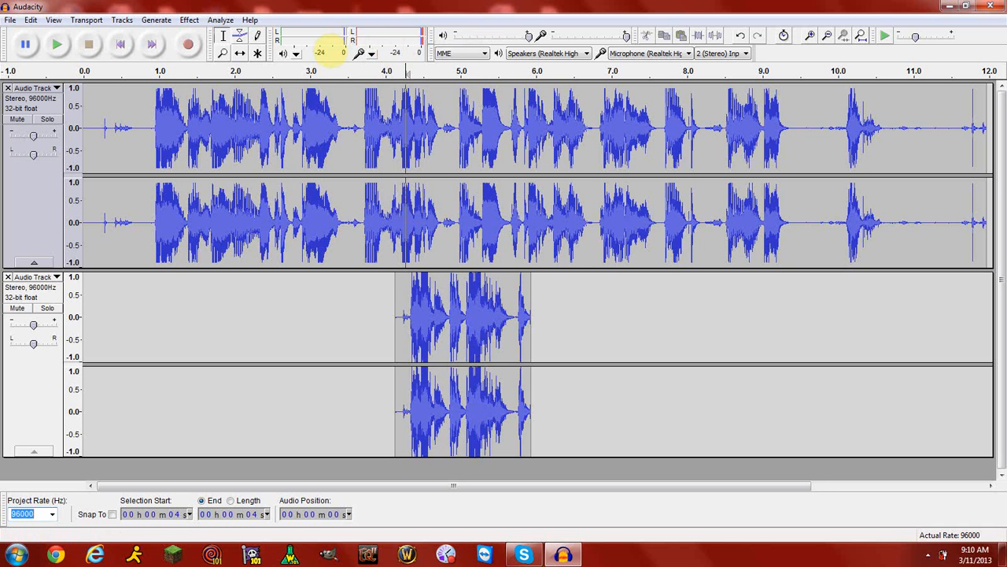
key(ctrl+z)
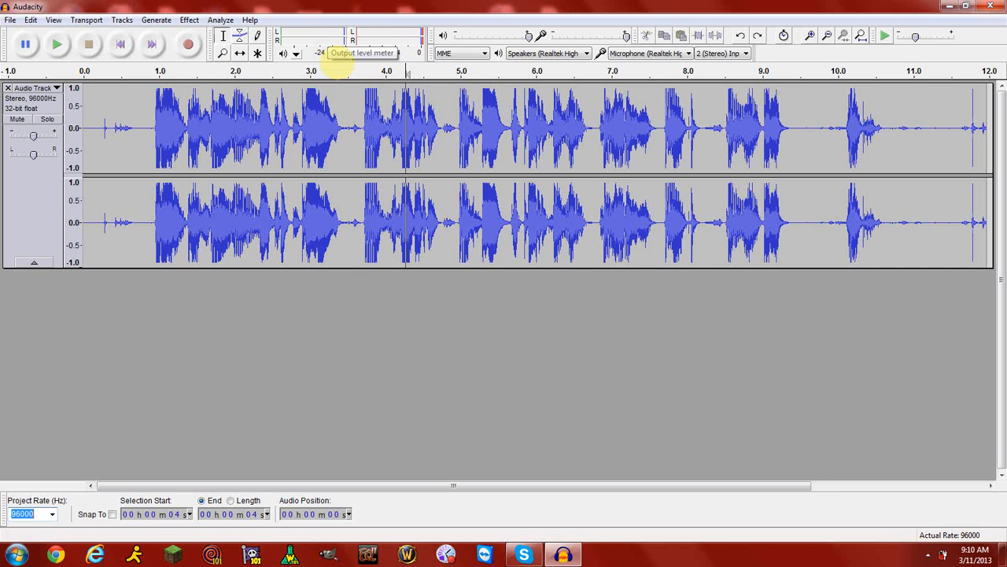
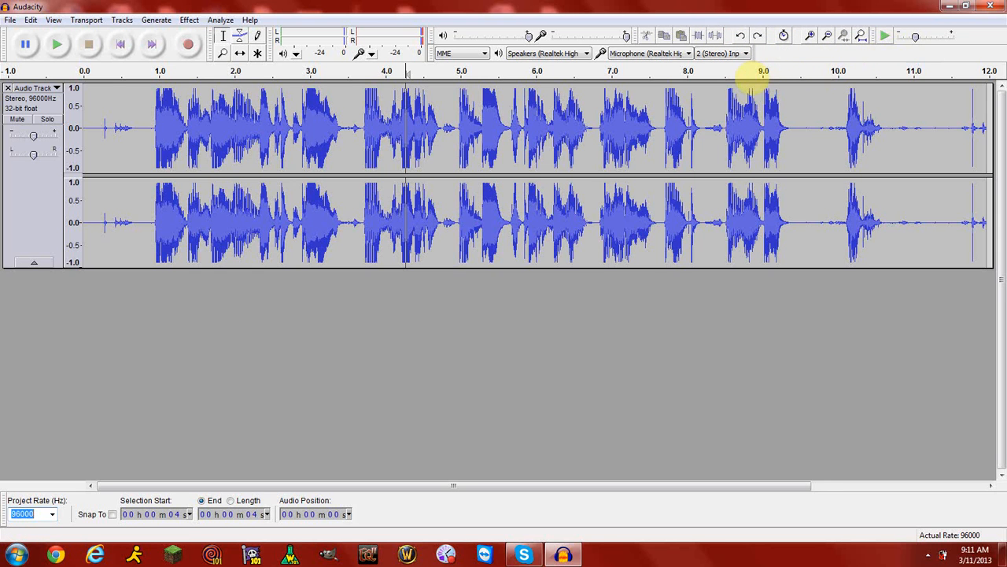
Step: Set the recording input to 1 (Mono) channel and undo all earlier edits until the project has no tracks
click(728, 55)
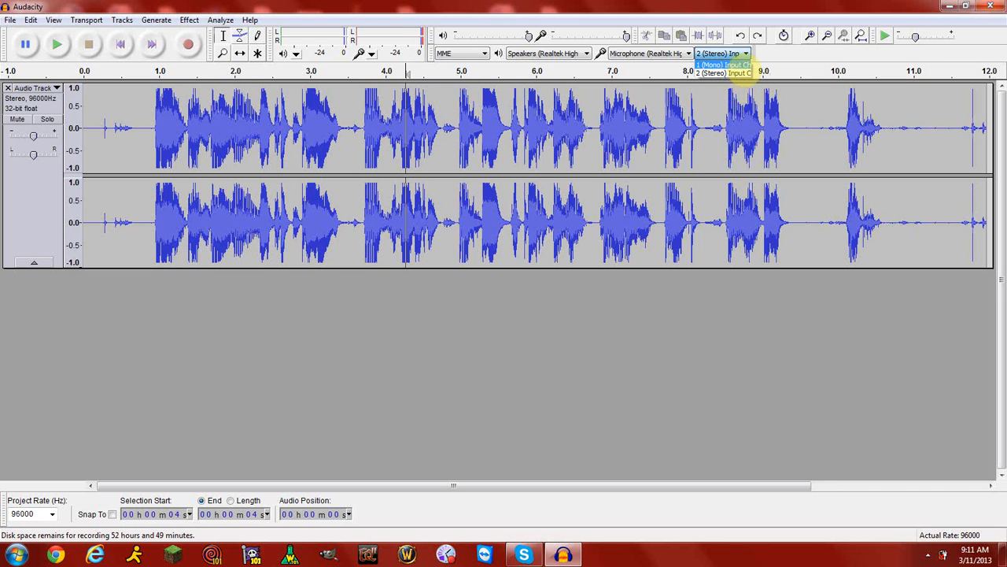
click(732, 63)
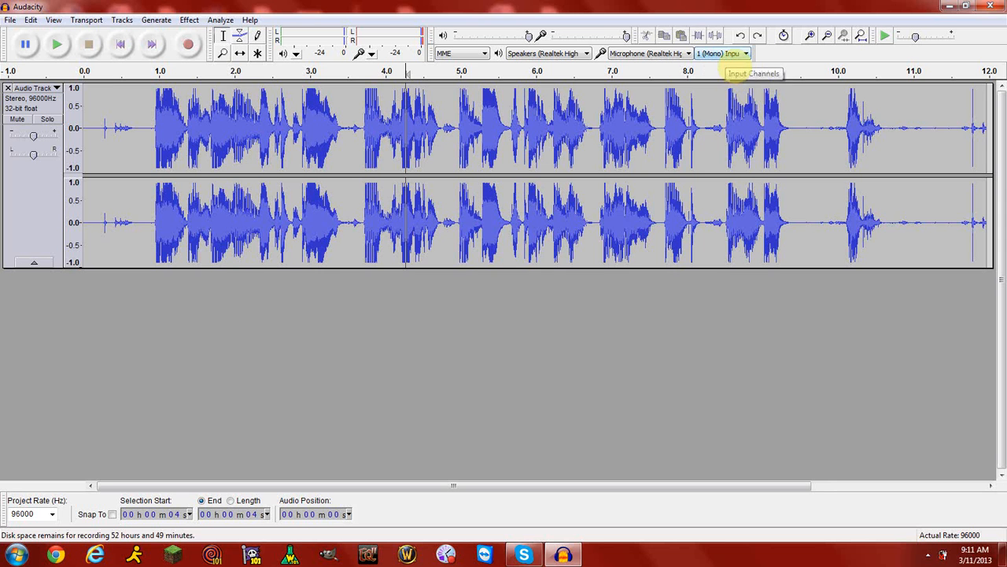
key(ctrl+z)
key(ctrl+z)
key(ctrl+z)
key(ctrl+z)
key(ctrl+z)
key(ctrl+z)
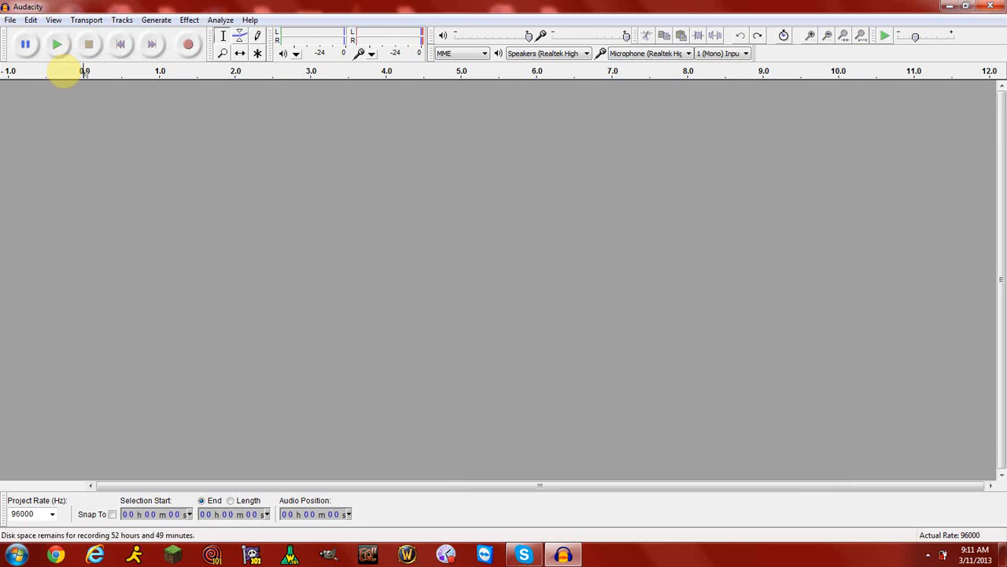
Step: Keep the input on 1 (Mono) channel and record a test clip about 5 seconds long
click(716, 53)
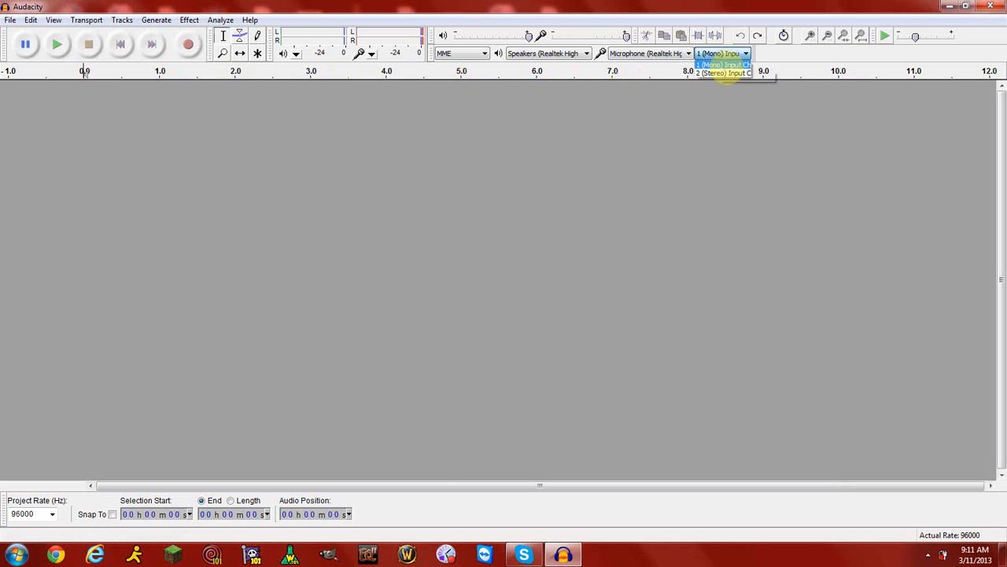
click(189, 44)
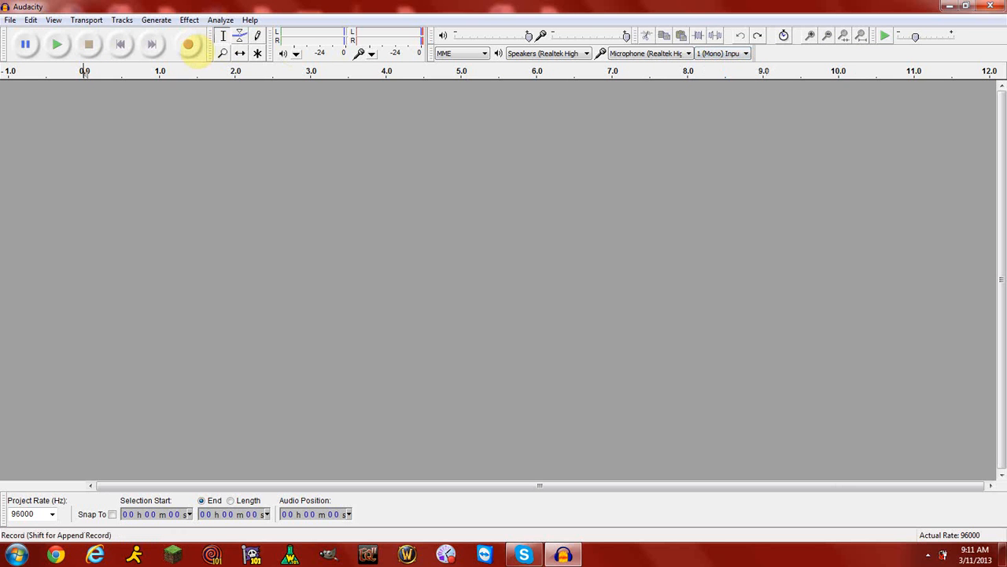
click(189, 45)
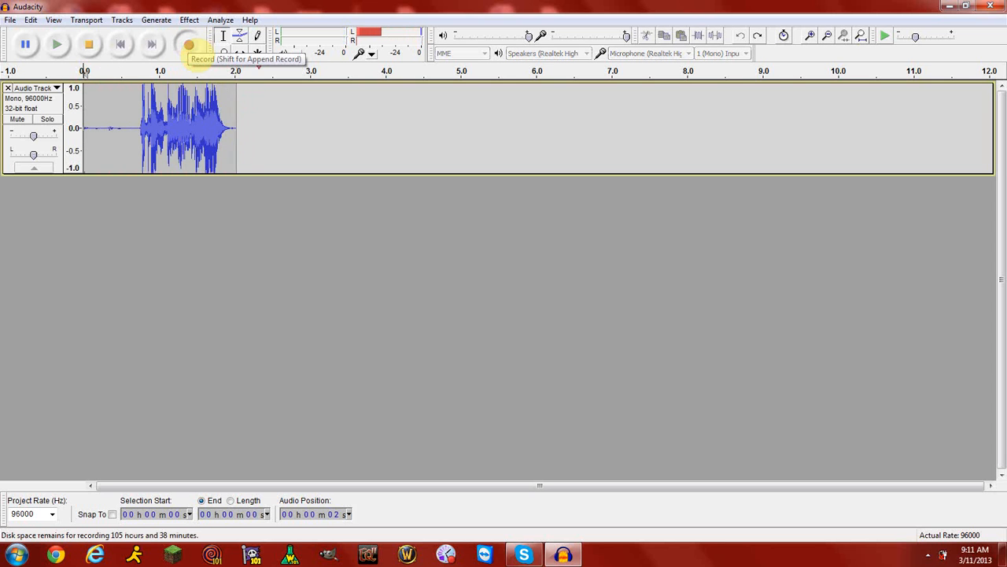
click(97, 50)
click(100, 126)
drag(100, 126, 532, 124)
click(500, 215)
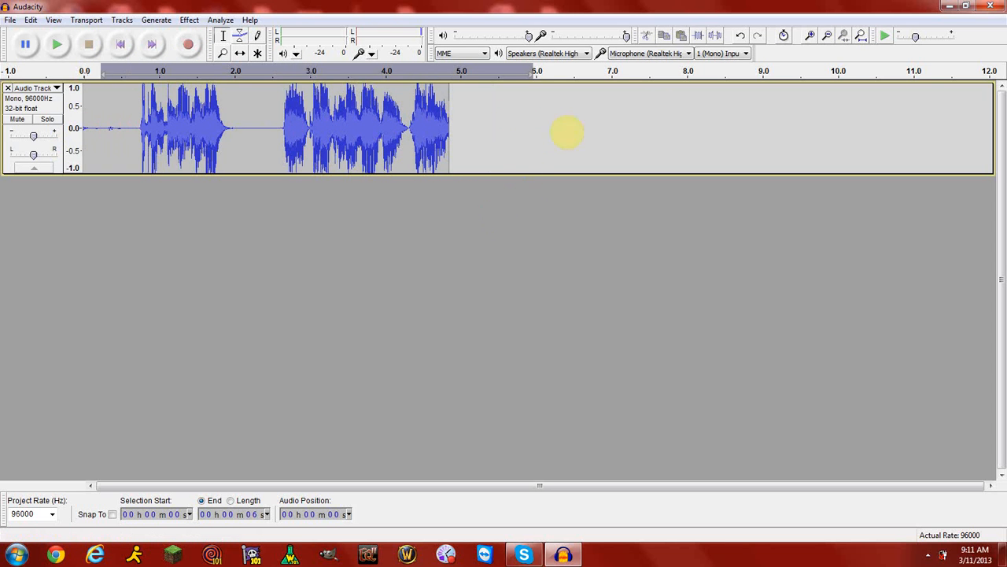
Step: Set the recording input to 2 (Stereo) channels
click(716, 53)
click(716, 74)
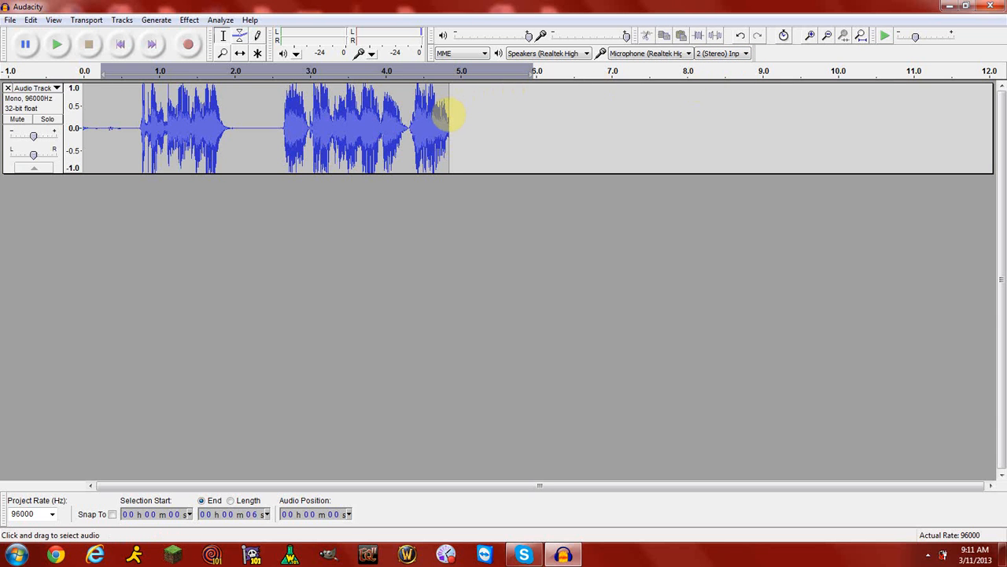
Step: Highlight the whole mono test clip, clear the selection, and undo the recording
drag(450, 119, 84, 110)
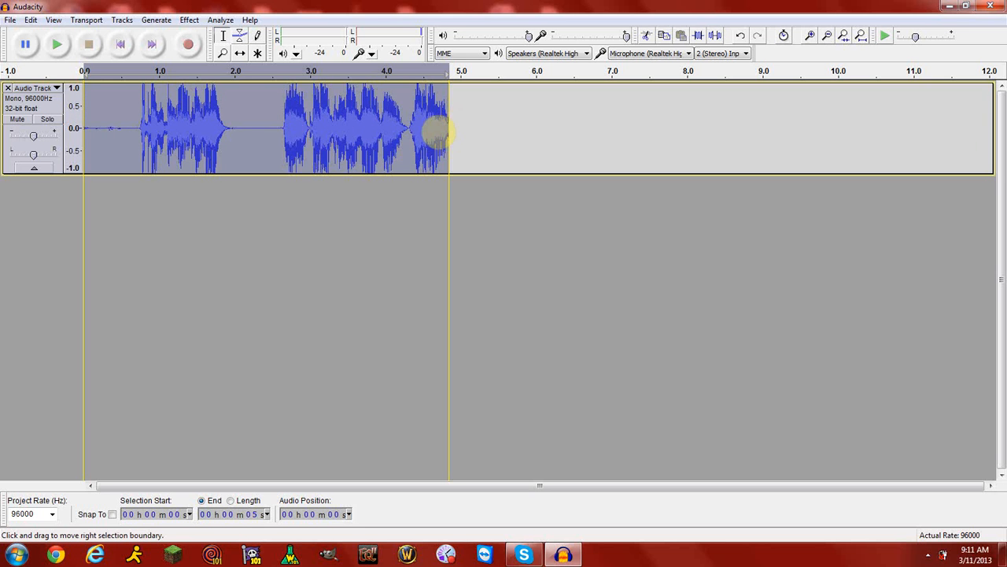
mouse_move(449, 130)
mouse_down()
mouse_move(233, 118)
mouse_move(445, 120)
mouse_up()
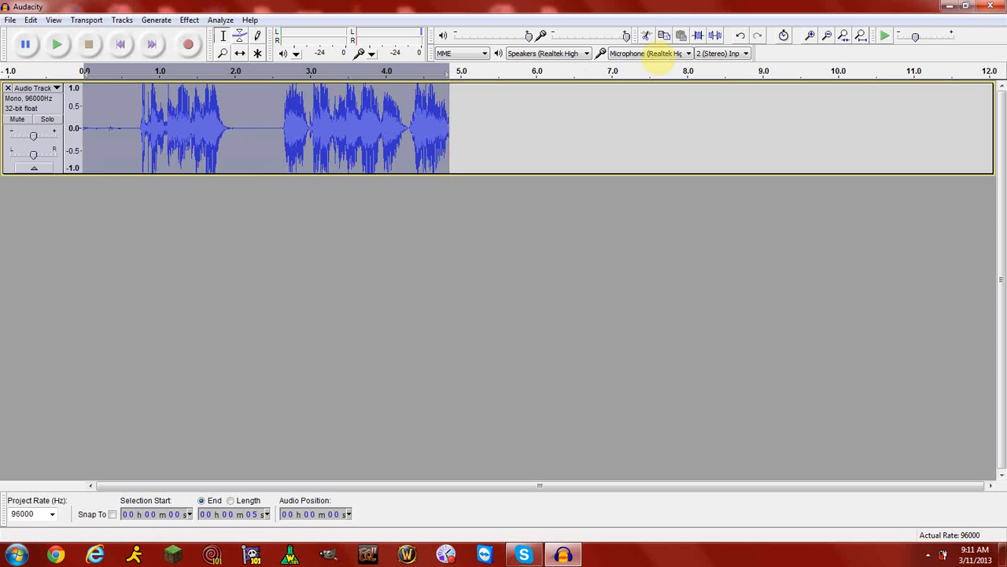
click(464, 134)
drag(431, 136, 81, 114)
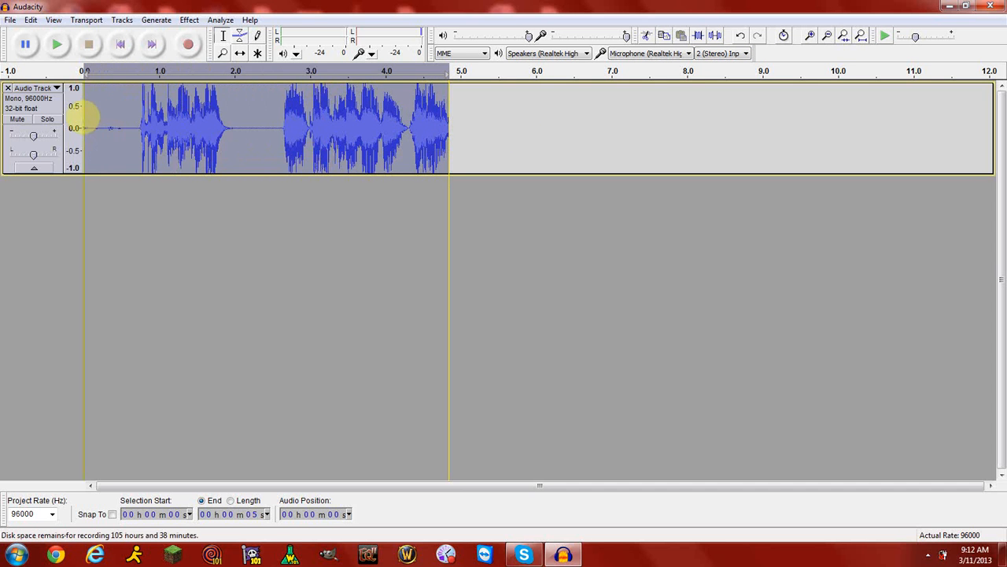
click(546, 108)
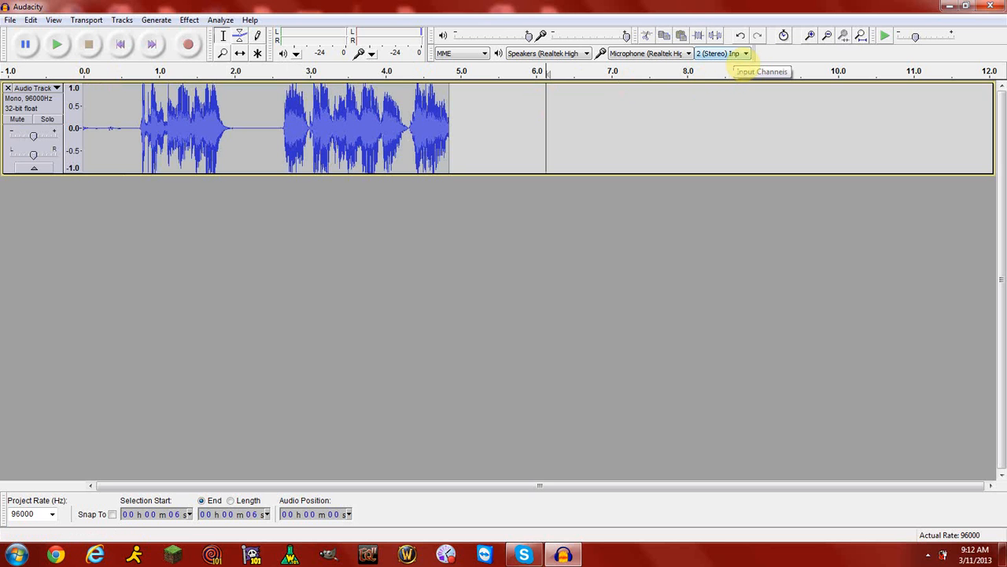
key(ctrl+z)
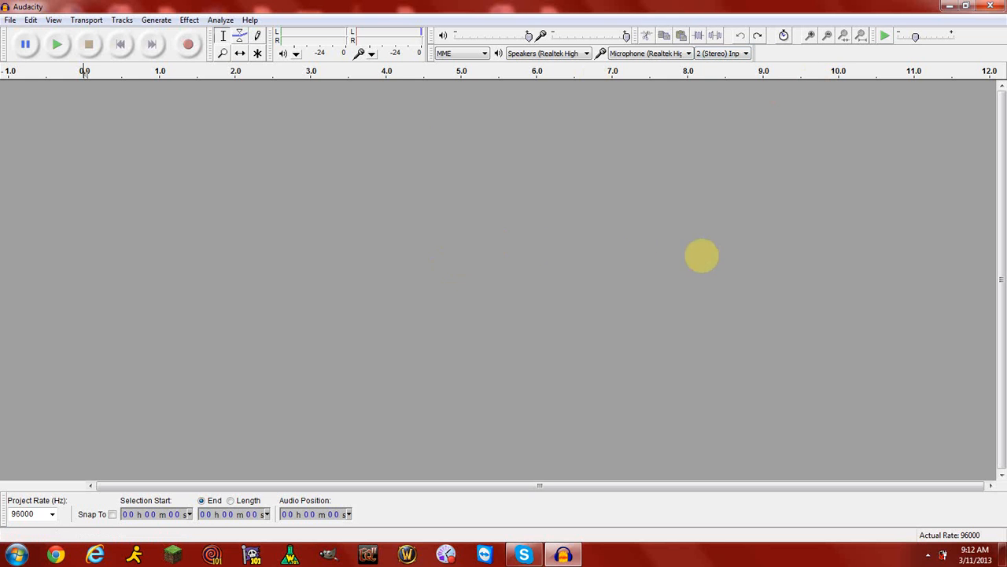
click(250, 20)
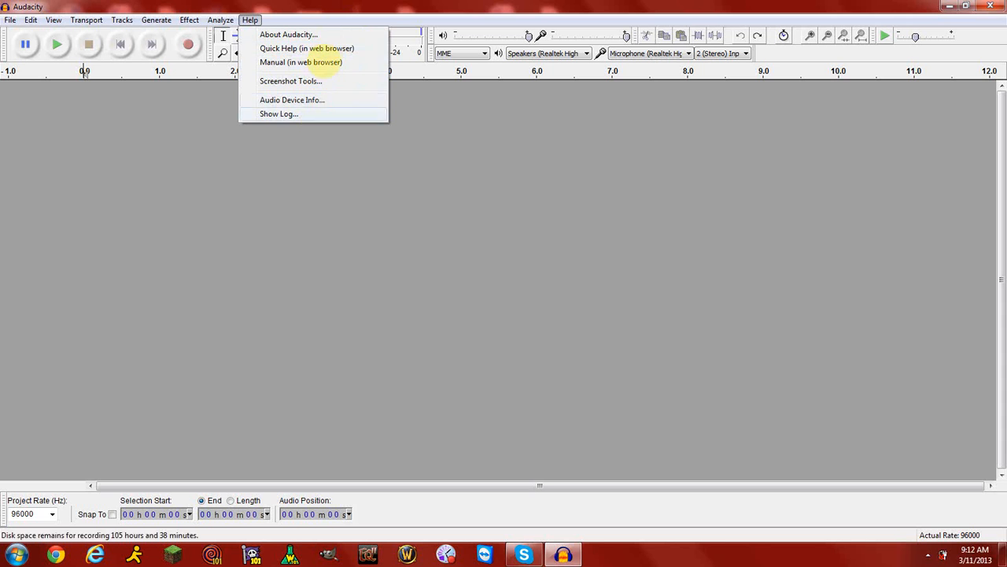
mouse_move(222, 23)
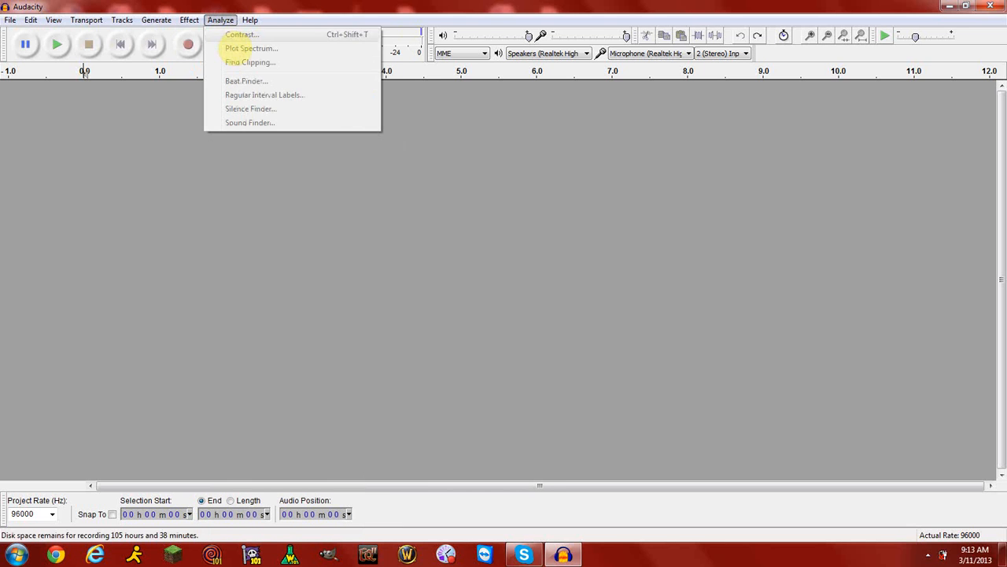
mouse_move(124, 30)
mouse_move(88, 30)
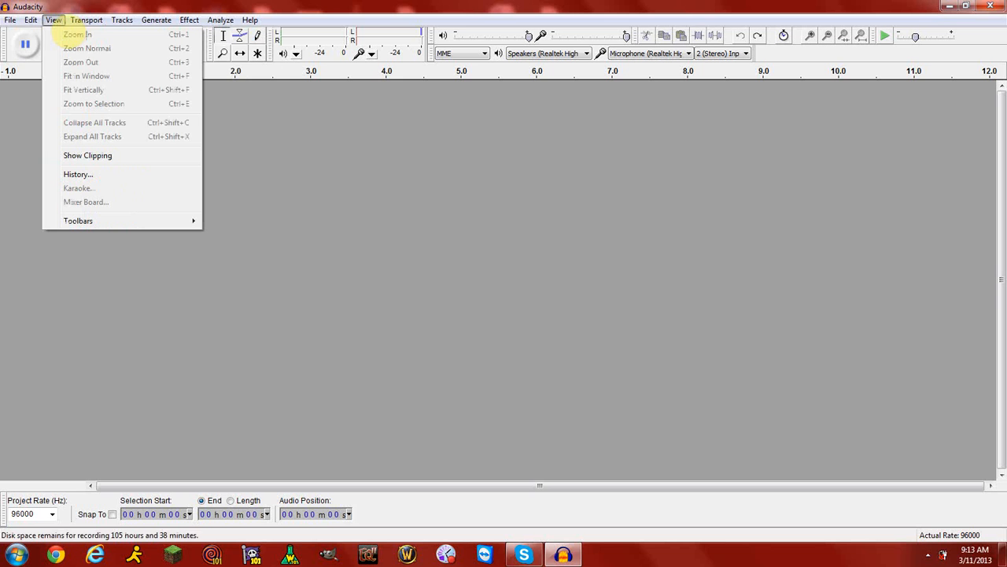
mouse_move(29, 31)
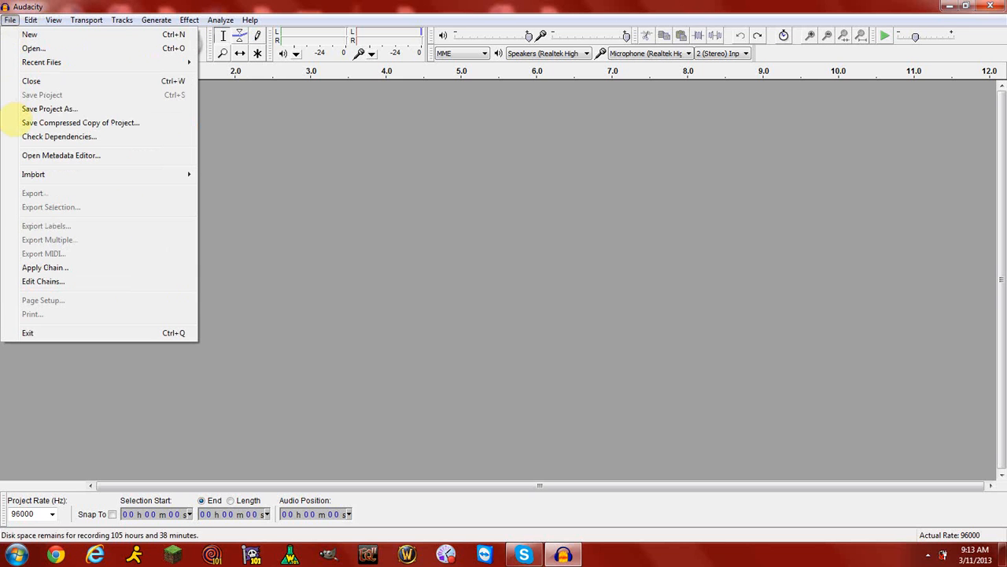
mouse_move(147, 177)
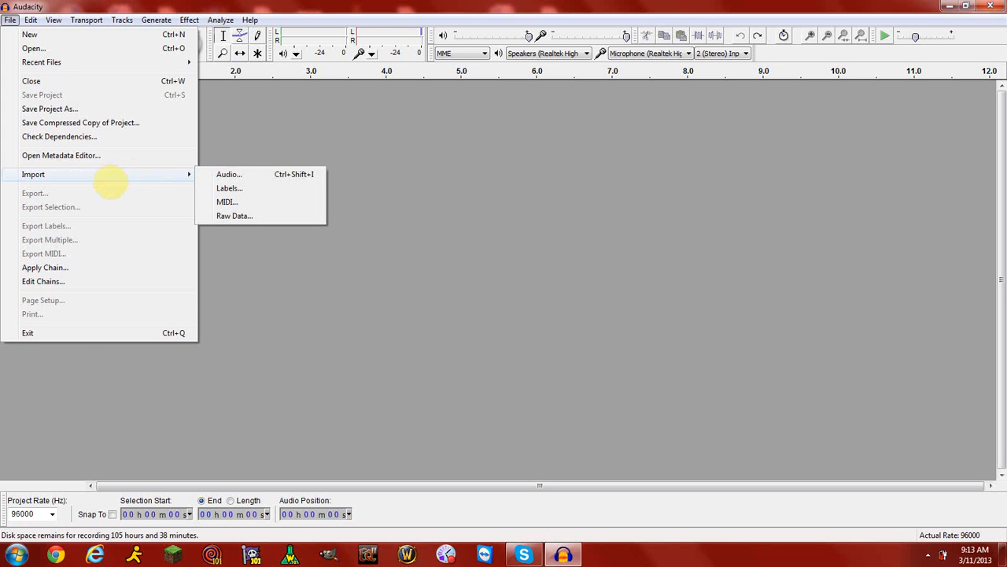
click(302, 20)
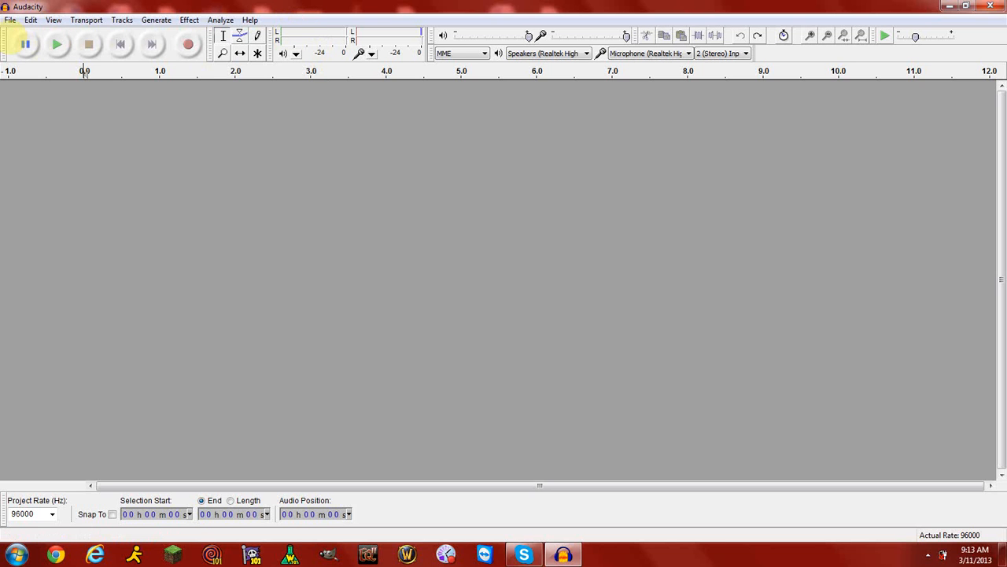
Step: Import the youtube MP3 file from the Desktop as an audio track
click(11, 21)
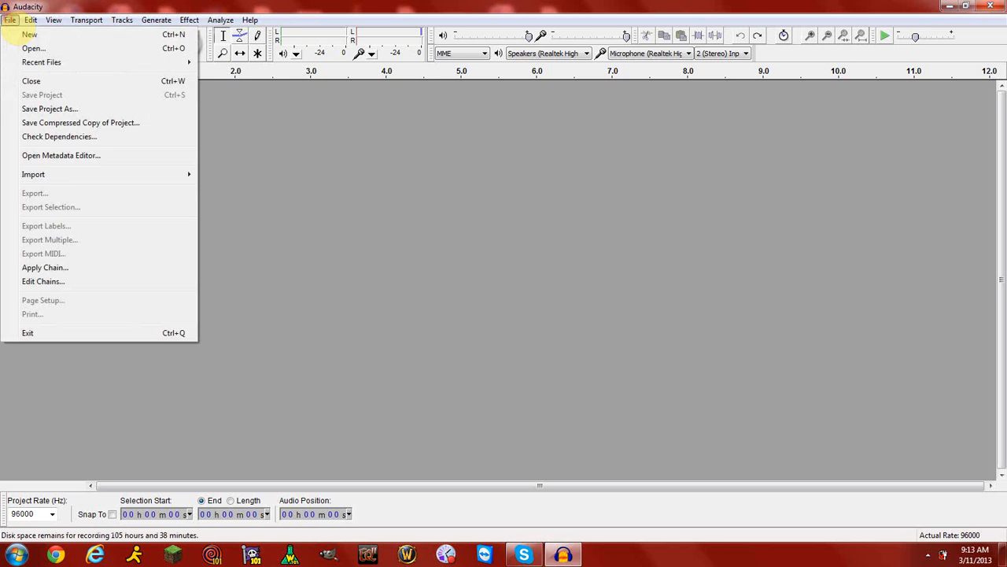
click(213, 174)
scroll(397, 244, down, 10)
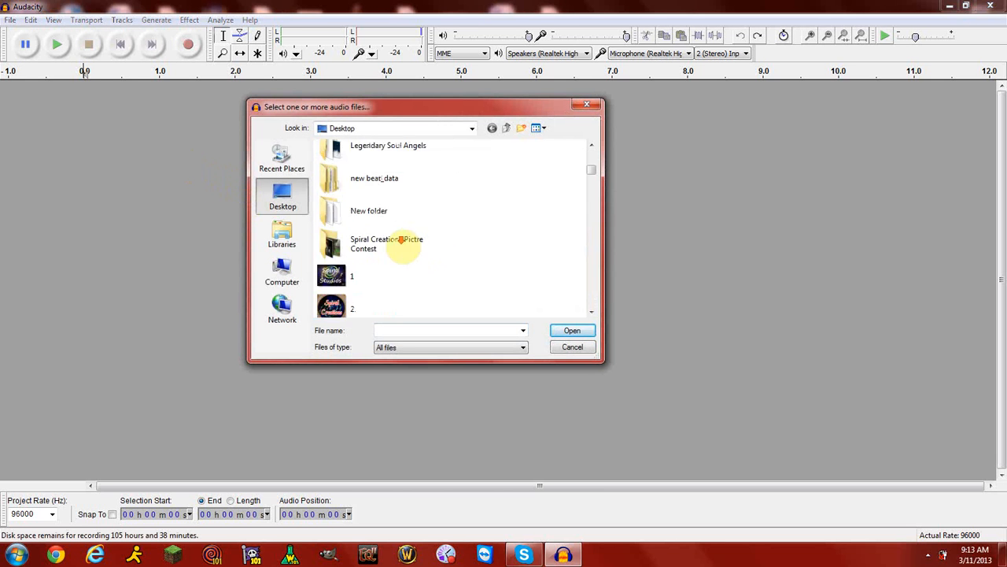
scroll(407, 241, down, 3)
scroll(404, 231, up, 3)
scroll(404, 231, down, 8)
scroll(410, 228, down, 10)
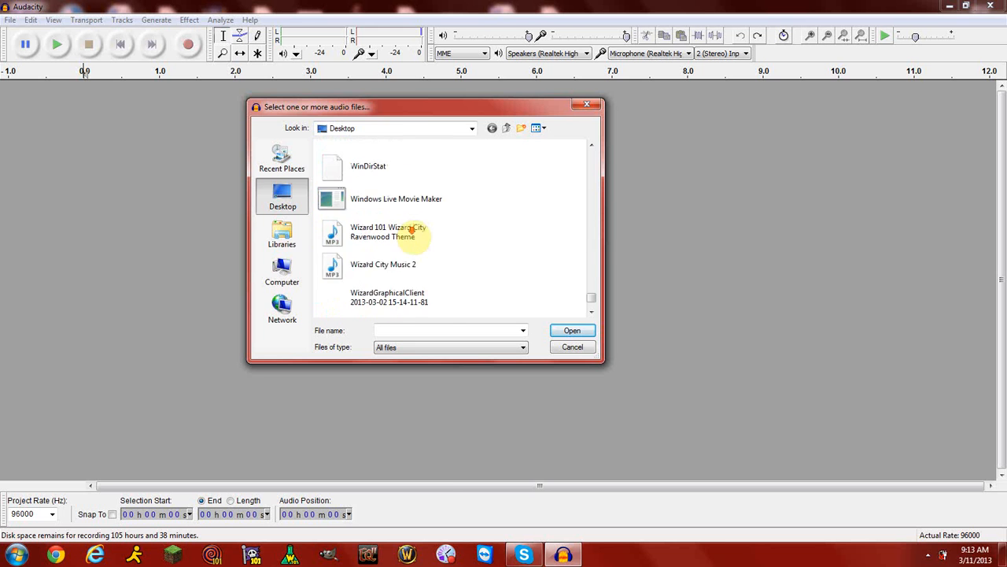
double_click(361, 303)
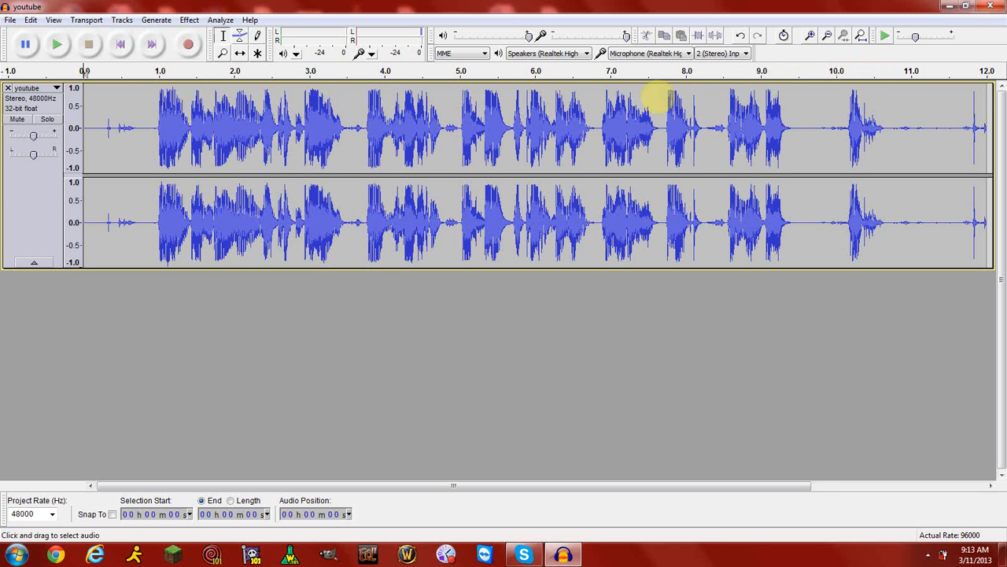
Step: Highlight the quiet opening of the imported youtube track and place the cursor at about 1 second, before the speech starts
click(140, 111)
drag(140, 110, 8, 161)
click(169, 145)
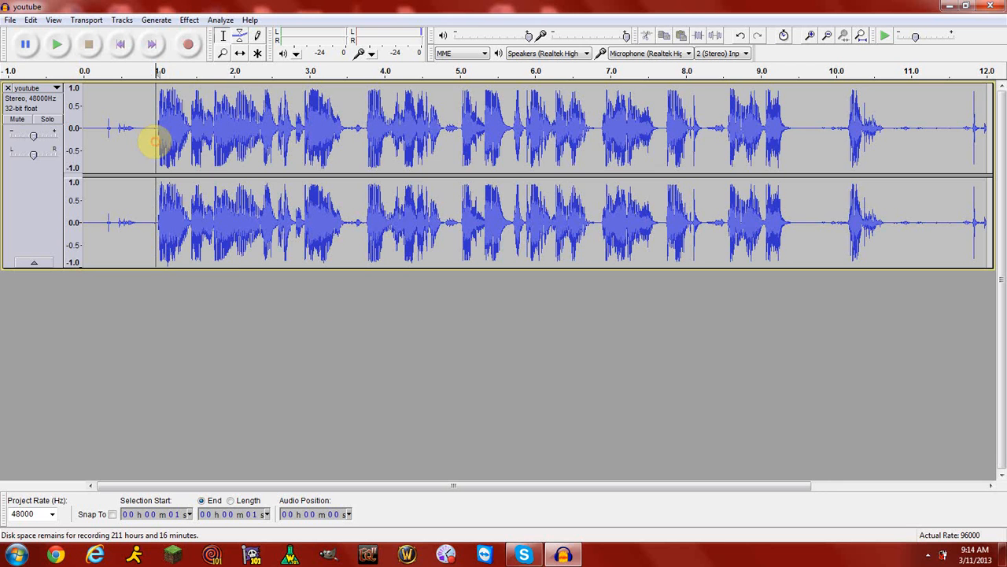
Step: Highlight the youtube track from about 1.0 to 1.6 seconds, clear the selection, and place the cursor at about 1.7 seconds
mouse_move(158, 142)
mouse_down()
mouse_move(238, 146)
mouse_move(202, 145)
mouse_up()
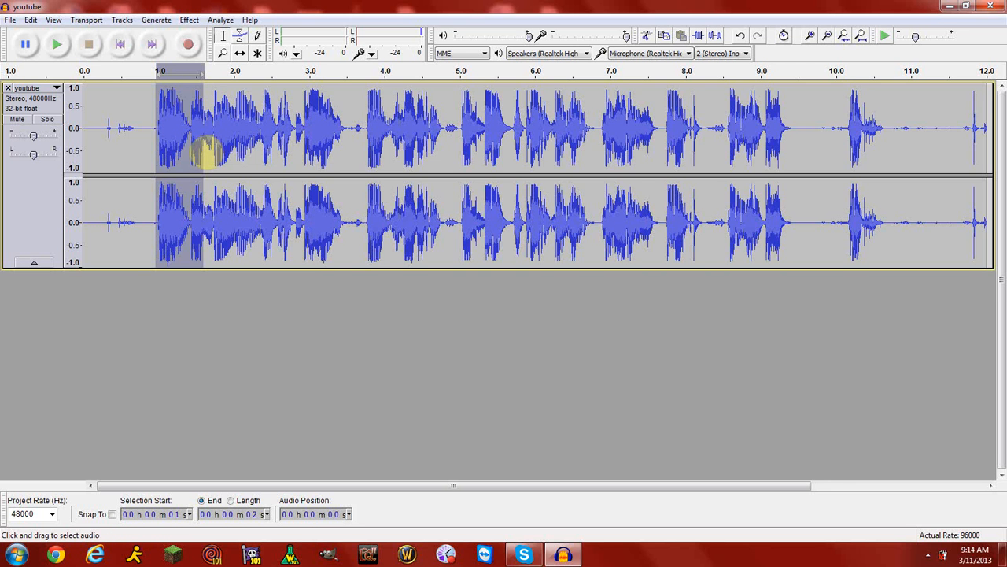
drag(203, 152, 190, 162)
click(214, 157)
Step: Open a new empty project in its own window and close that window again
click(11, 20)
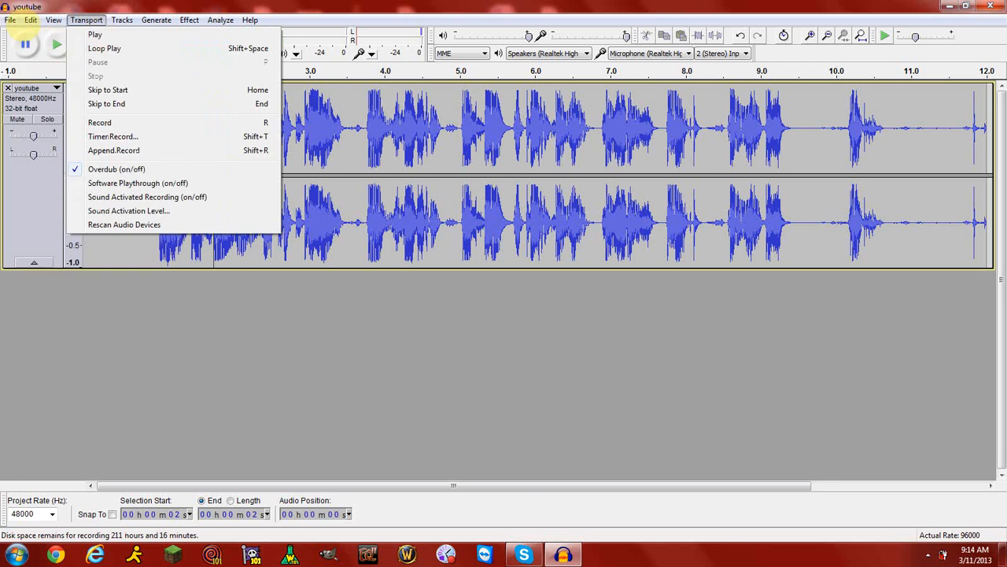
click(13, 35)
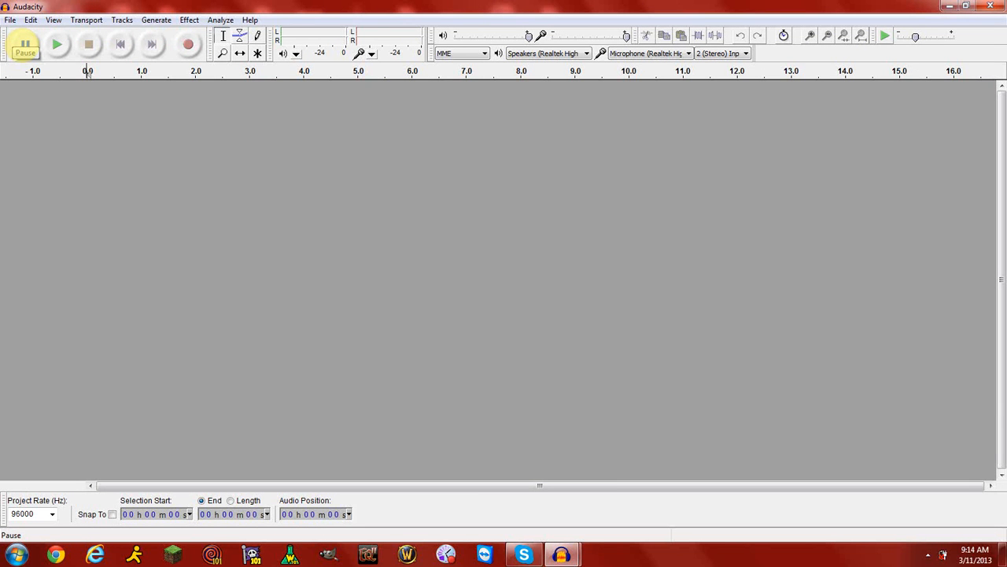
click(990, 6)
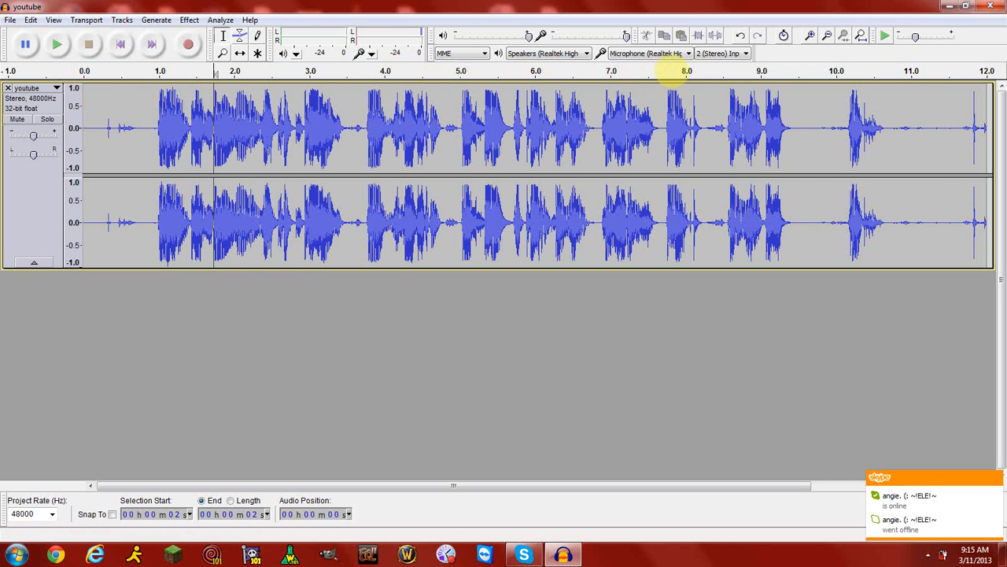
Step: Examine the youtube waveform up close around 6 seconds and between about 9.4 and 10.1 seconds, and return to the overview from the track's start
ctrl+scroll(543, 109, up, 1)
ctrl+scroll(535, 110, up, 2)
ctrl+scroll(543, 112, up, 1)
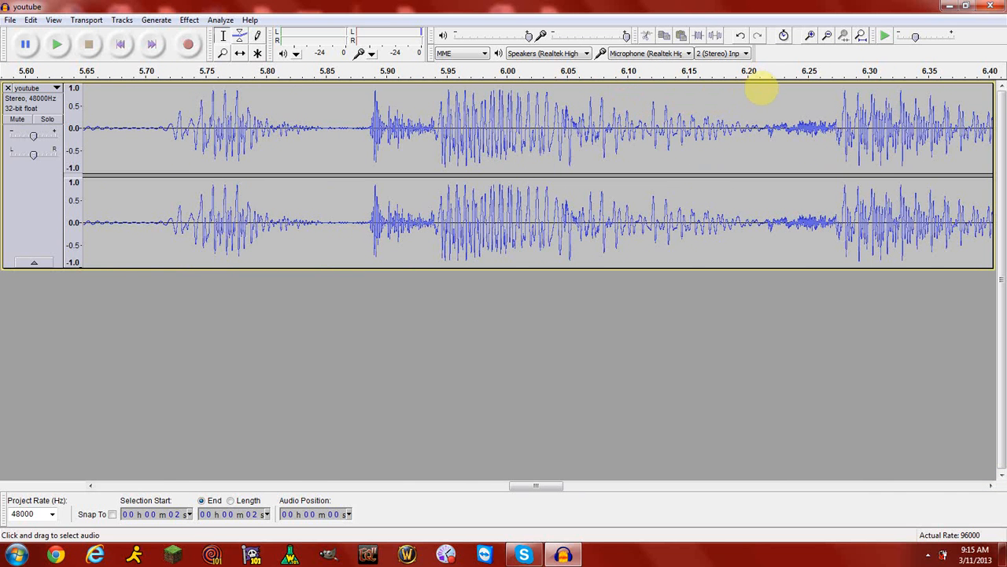
key(ctrl+3)
key(ctrl+3)
key(ctrl+3)
key(ctrl+3)
key(ctrl+3)
key(ctrl+3)
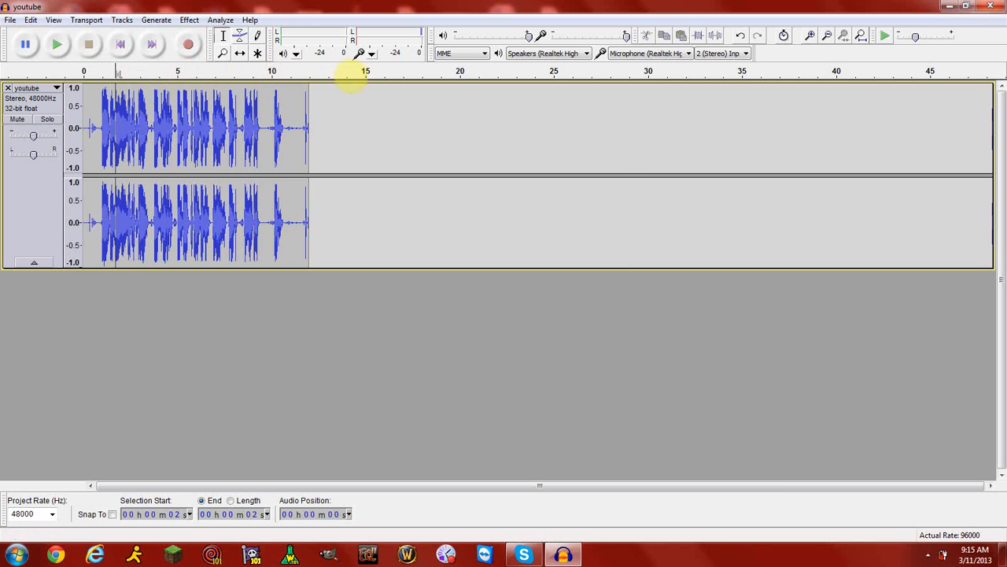
scroll(268, 117, up, 3)
scroll(270, 117, up, 3)
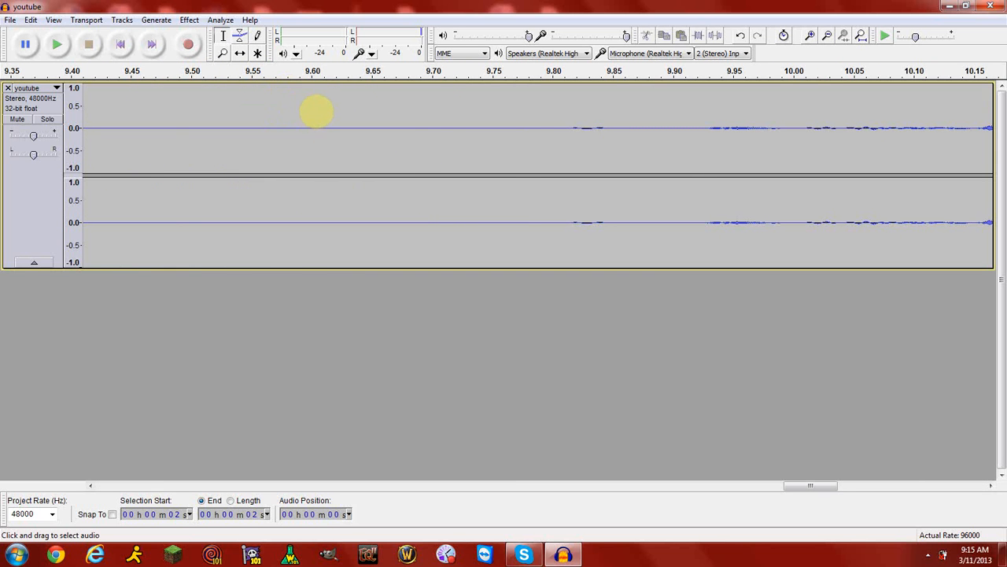
scroll(321, 105, down, 3)
scroll(321, 106, down, 2)
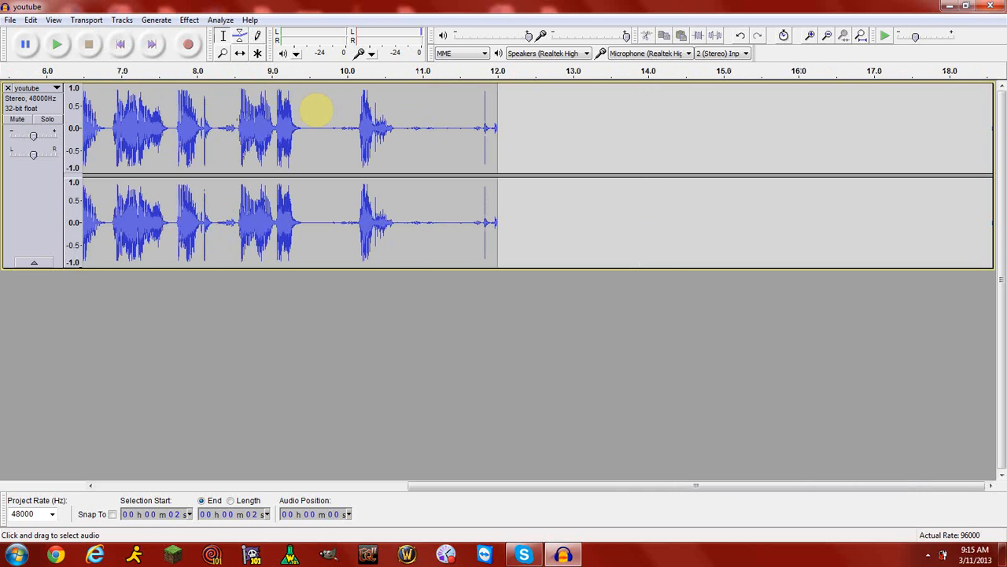
drag(441, 485, 117, 479)
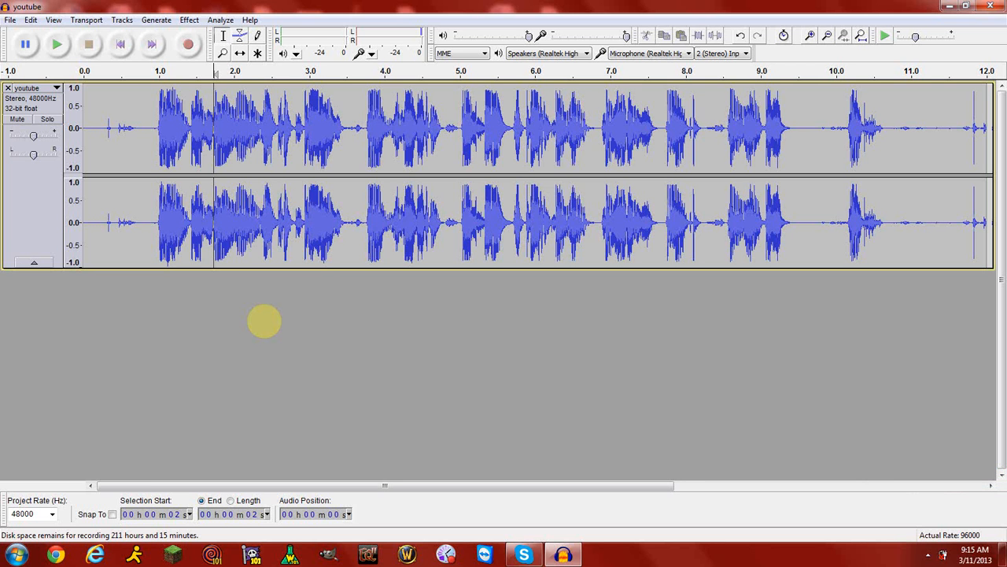
click(263, 326)
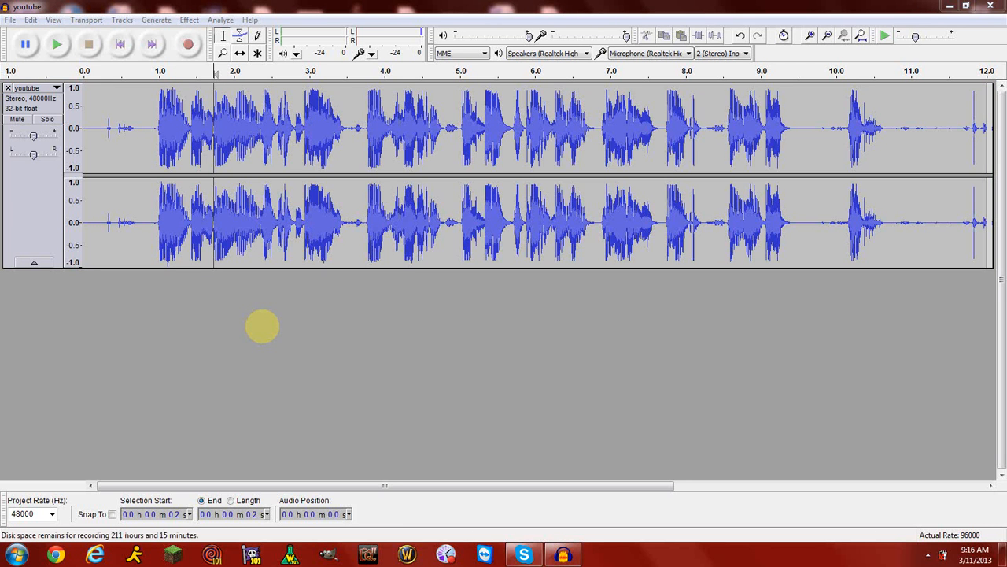